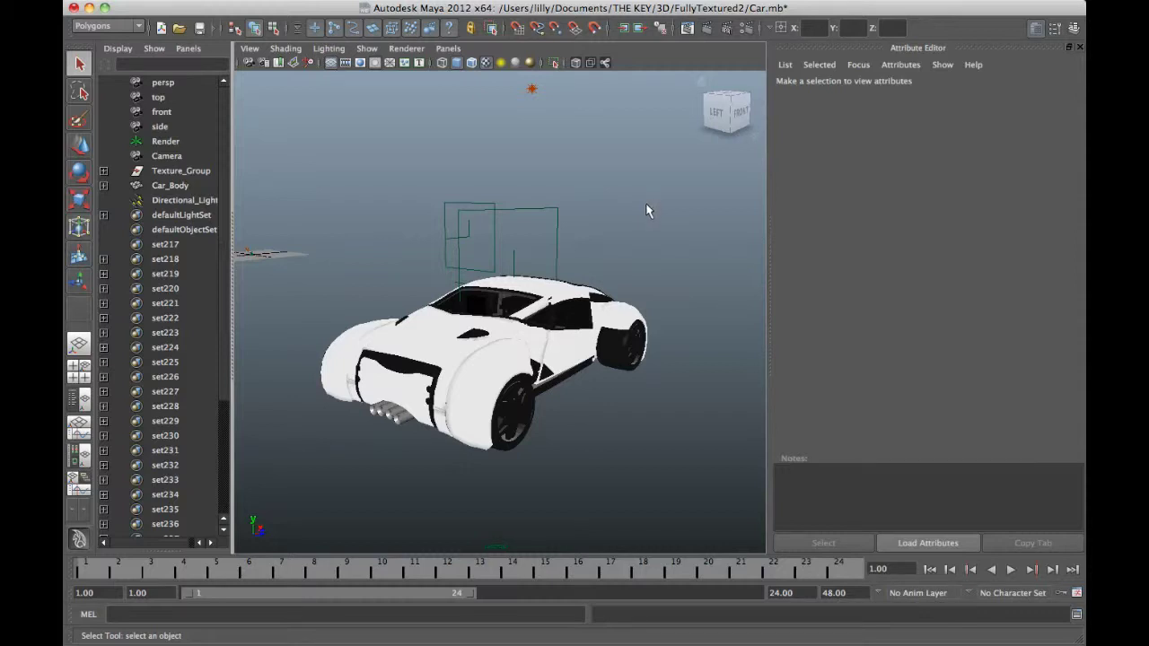
Orbit the Maya perspective view to look at the car from behind.
{"action": "mouse_move", "coordinate": [626, 257]}
{"action": "left_mouse_down"}
{"action": "mouse_move", "coordinate": [619, 269]}
{"action": "mouse_move", "coordinate": [646, 287]}
{"action": "mouse_move", "coordinate": [615, 275]}
{"action": "mouse_move", "coordinate": [699, 246]}
{"action": "mouse_move", "coordinate": [760, 254]}
{"action": "mouse_move", "coordinate": [595, 273]}
{"action": "mouse_move", "coordinate": [604, 260]}
{"action": "left_mouse_up"}
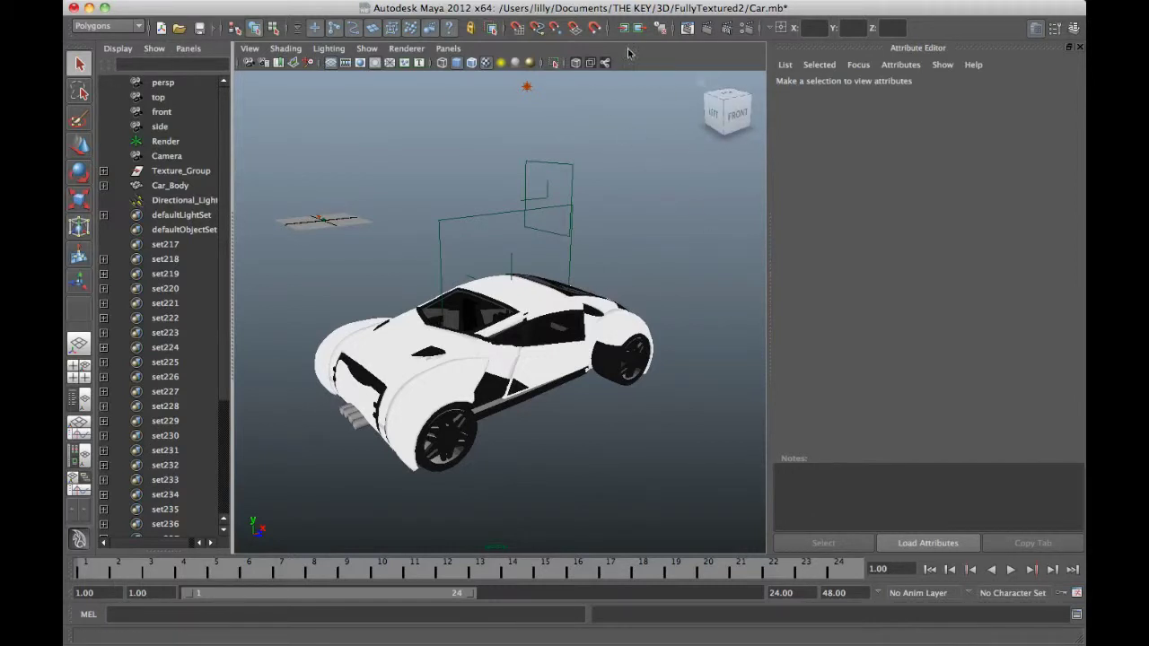
Render the car in Render View from three orbited angles, finishing with a side-on render.
{"action": "left_click", "coordinate": [687, 28]}
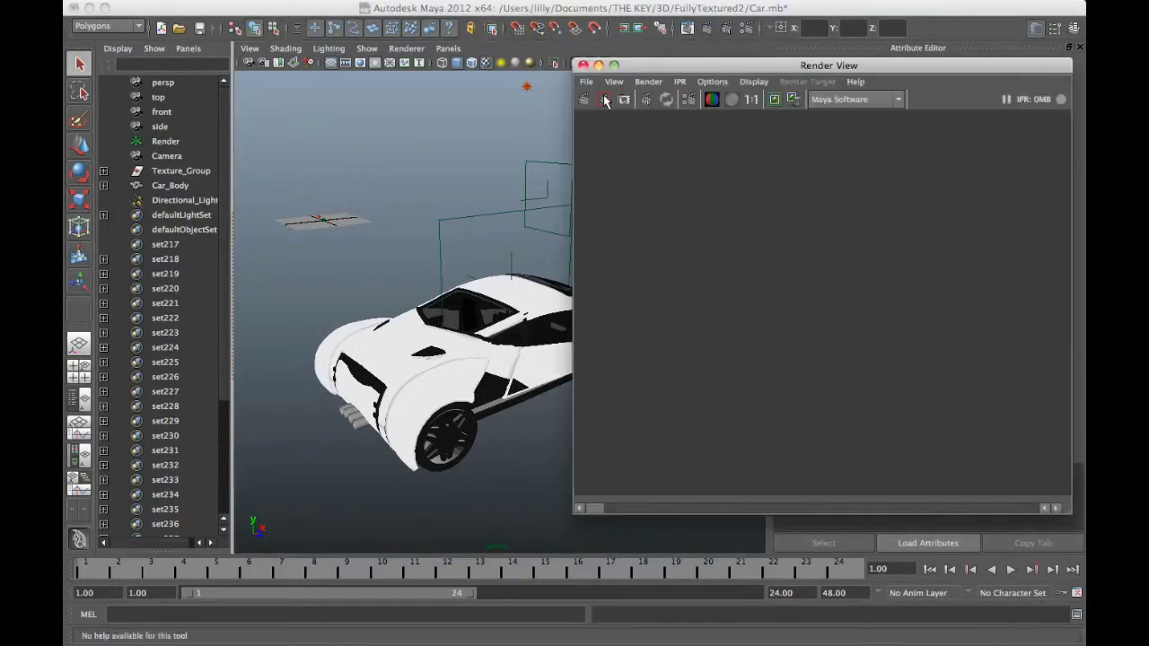
{"action": "left_click", "coordinate": [585, 100]}
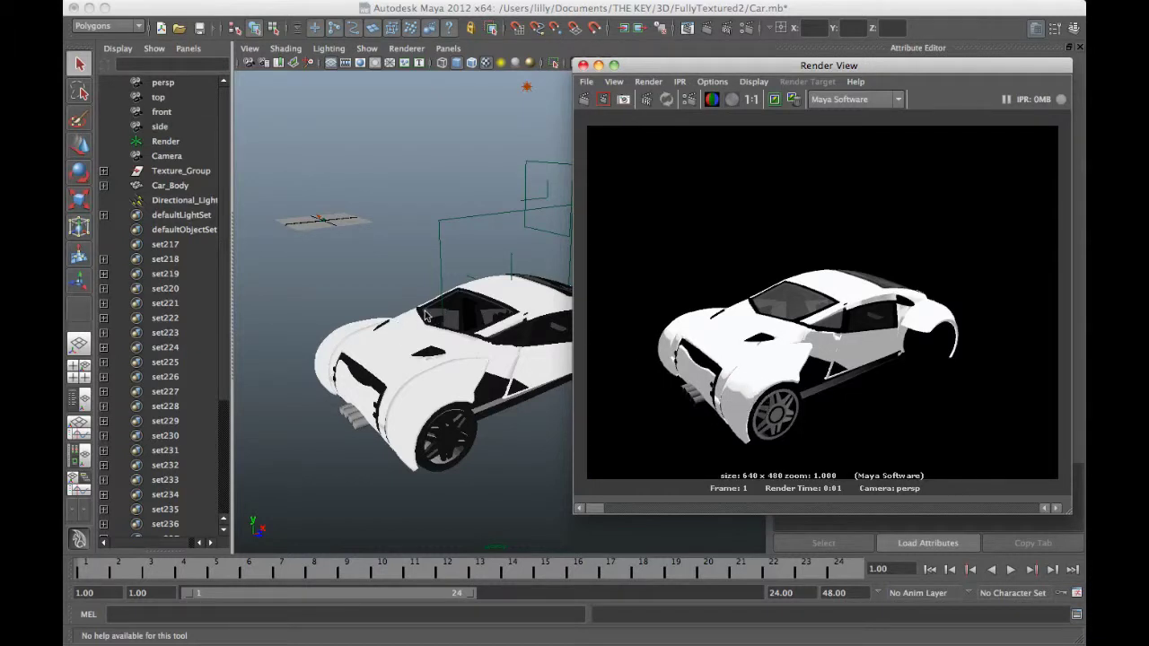
{"action": "left_click_drag", "start_coordinate": [426, 316], "coordinate": [300, 289], "text": "alt"}
{"action": "left_click", "coordinate": [584, 99]}
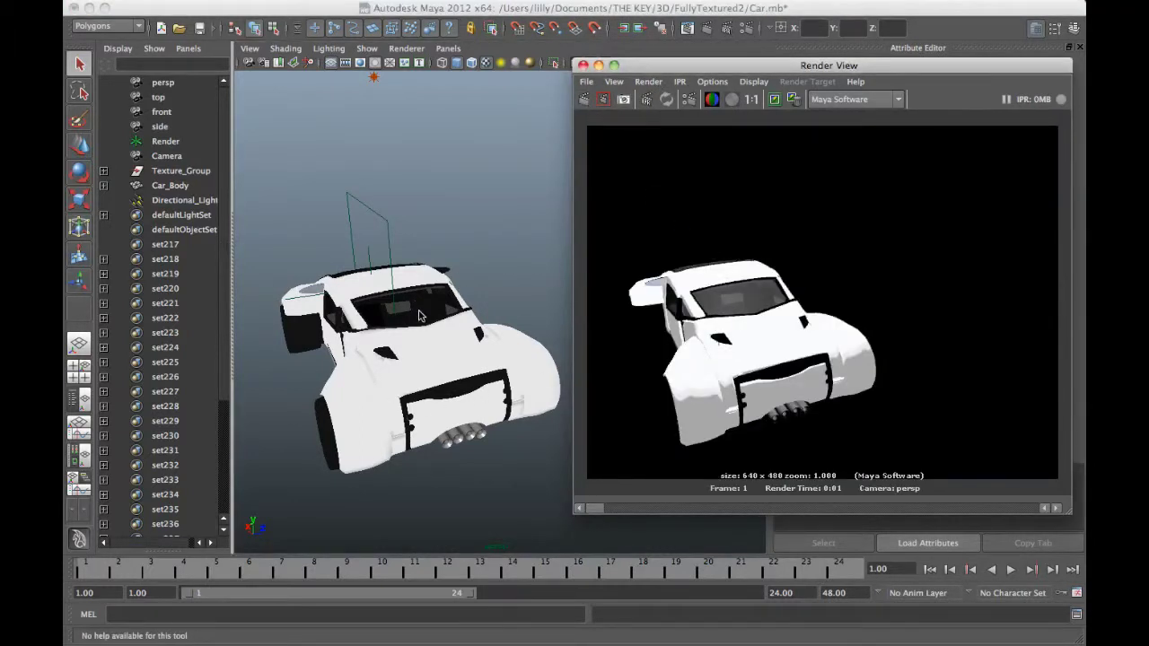
{"action": "left_click_drag", "start_coordinate": [426, 314], "coordinate": [368, 306], "text": "alt"}
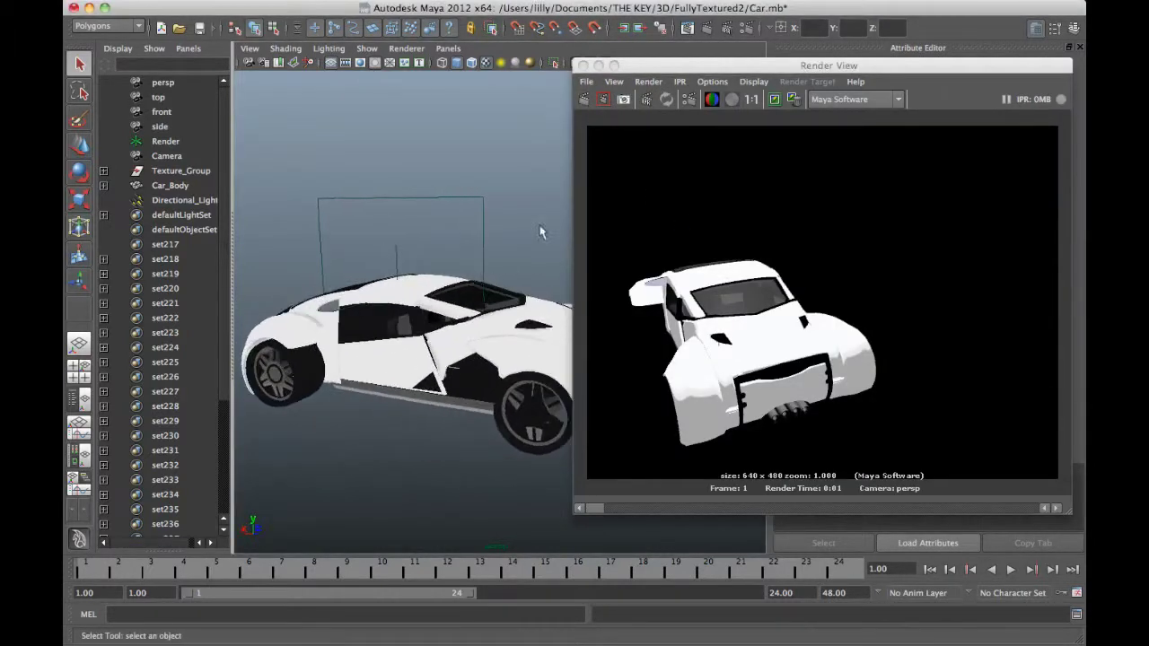
{"action": "left_click", "coordinate": [585, 100]}
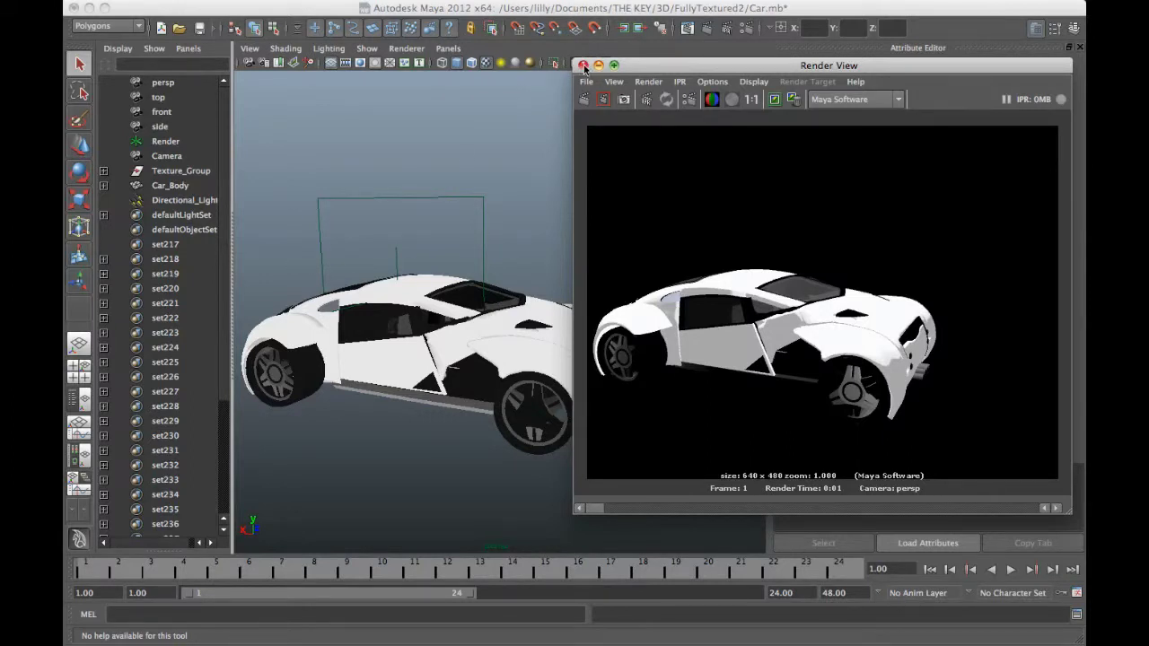
Close Render View and orbit the viewport to show the car's side.
{"action": "left_click", "coordinate": [583, 66]}
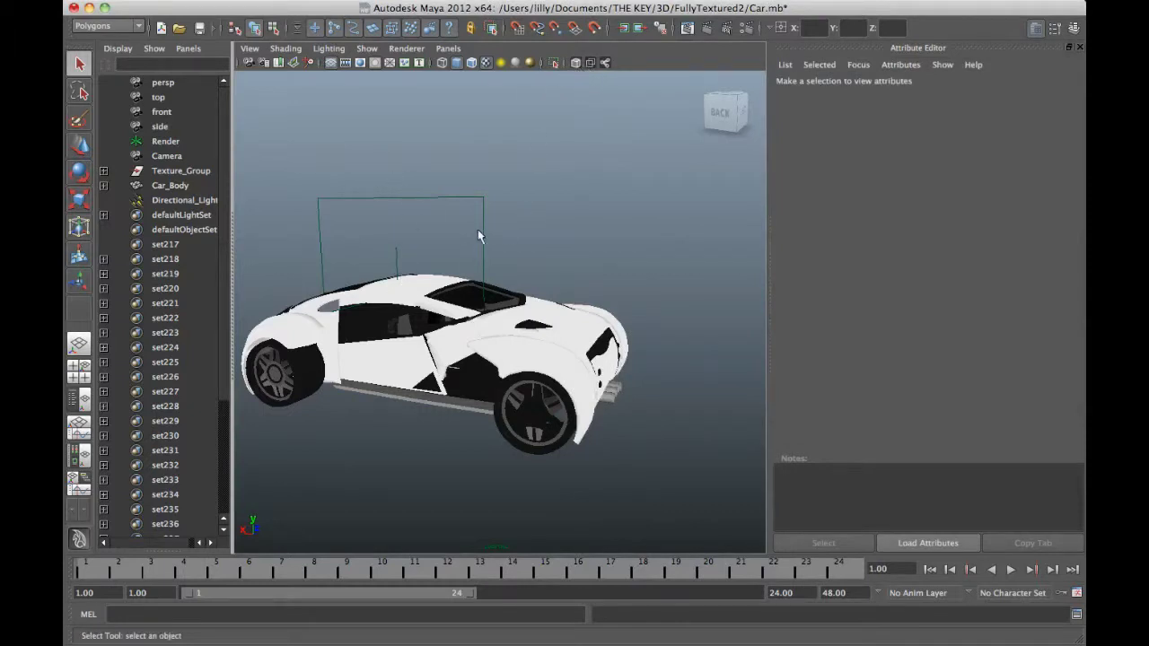
{"action": "left_click_drag", "start_coordinate": [482, 242], "coordinate": [519, 183]}
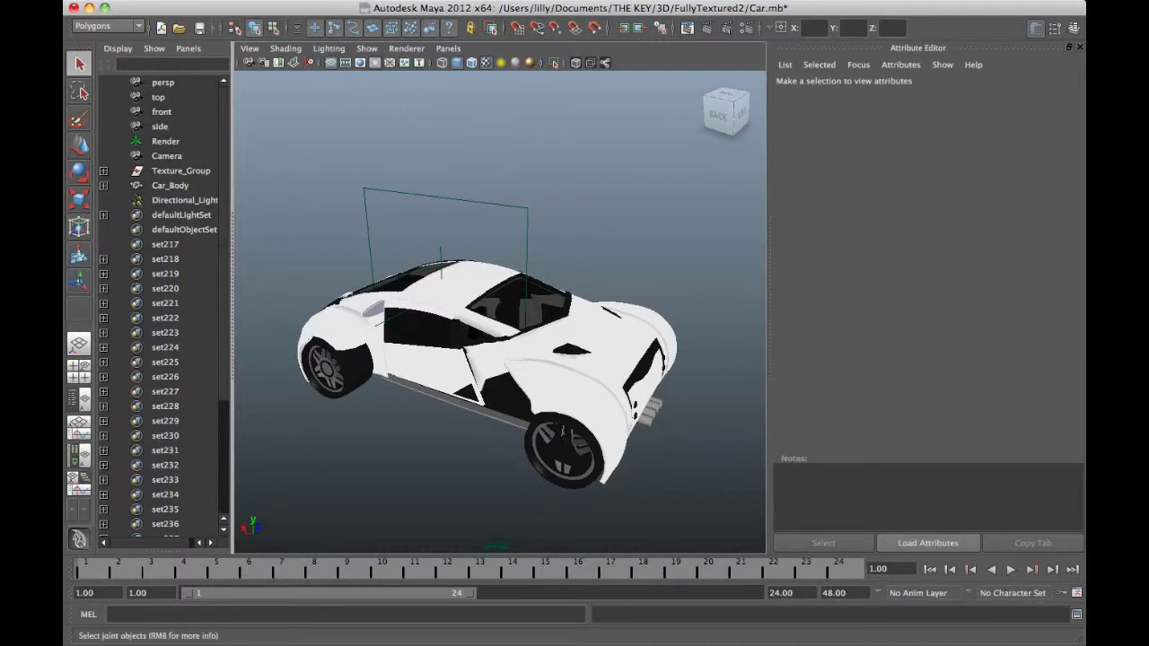
{"action": "left_click", "coordinate": [341, 0]}
{"action": "mouse_move", "coordinate": [355, 61]}
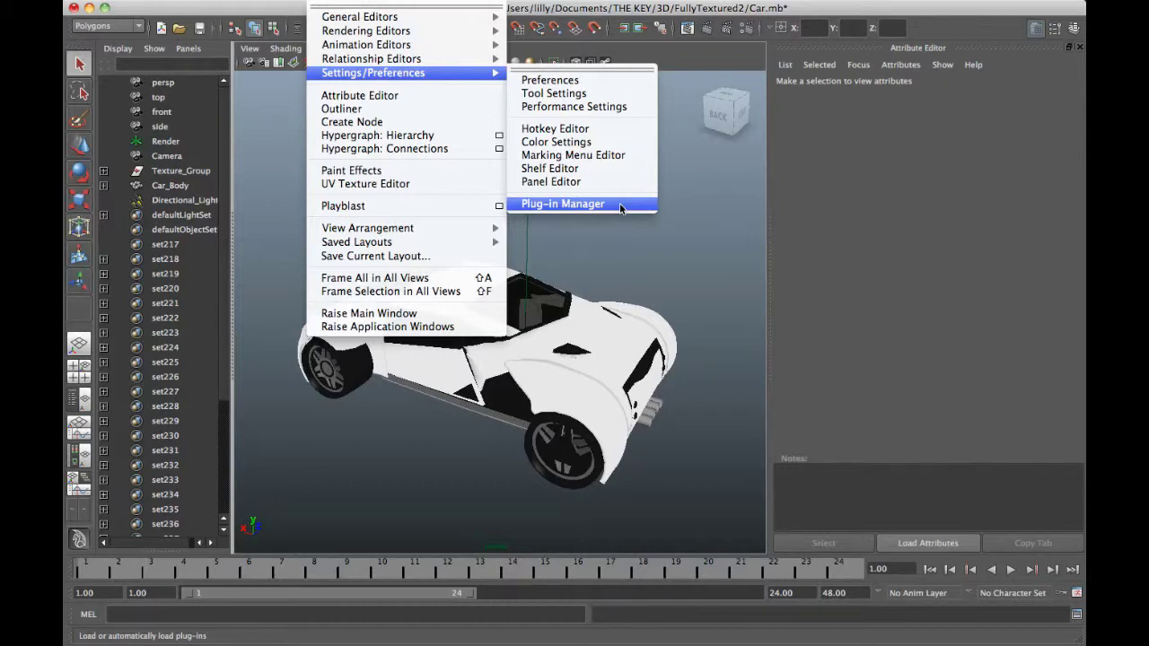
{"action": "left_click", "coordinate": [618, 207]}
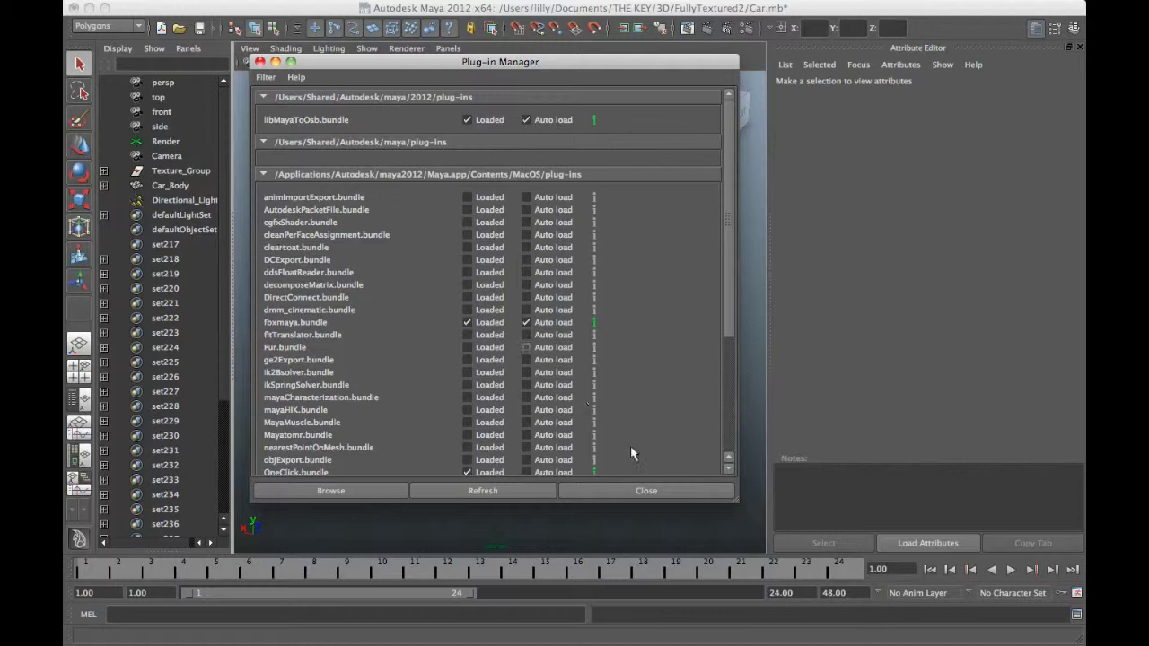
{"action": "left_click", "coordinate": [647, 490]}
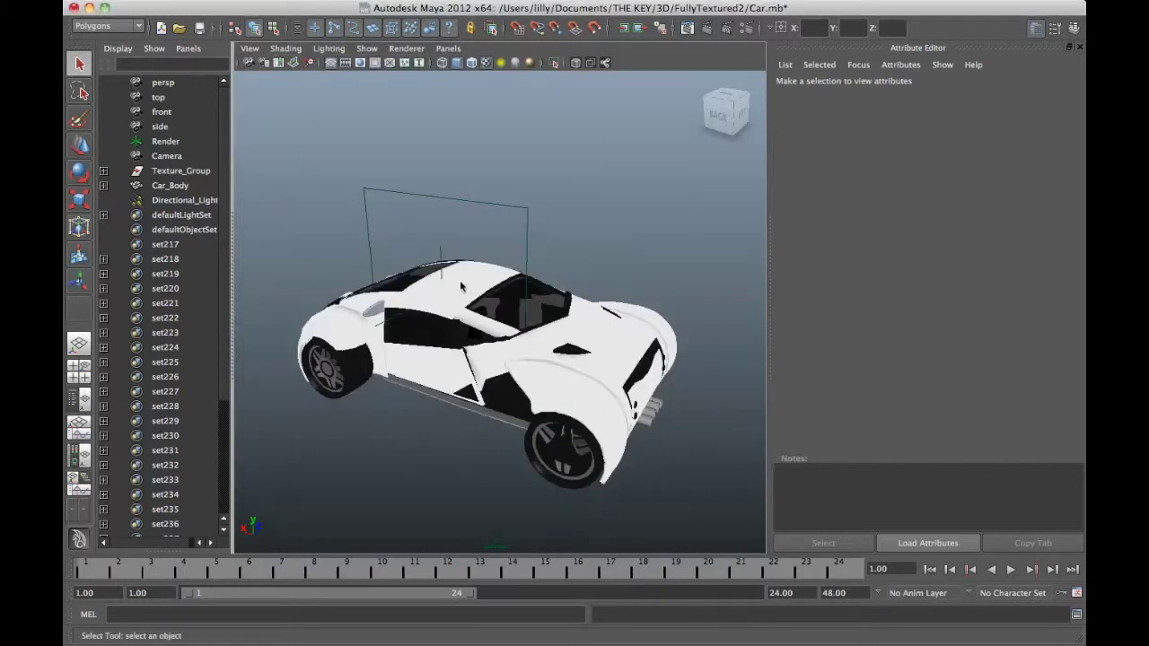
{"action": "left_click", "coordinate": [115, 5]}
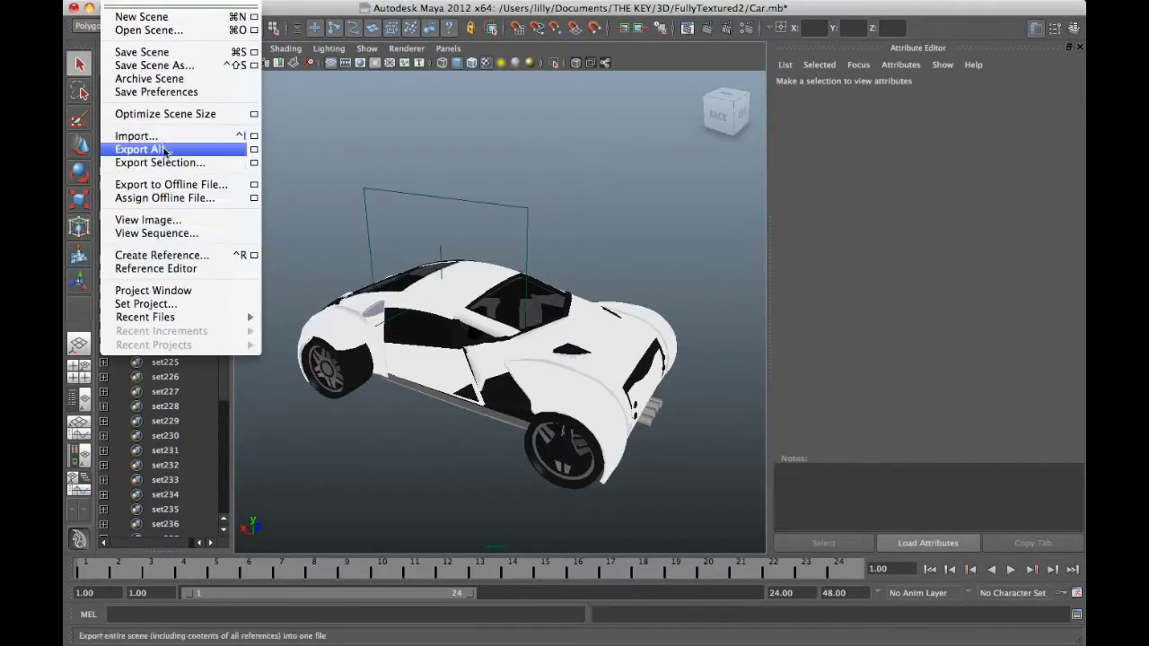
{"action": "left_click", "coordinate": [225, 154]}
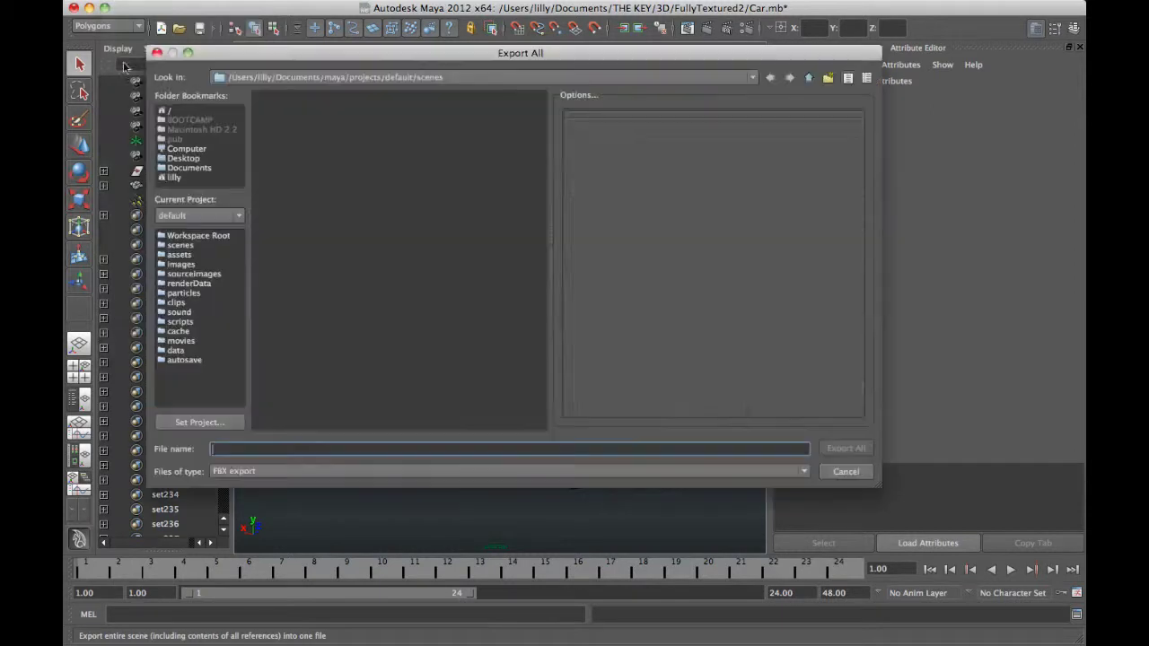
{"action": "left_click", "coordinate": [399, 471]}
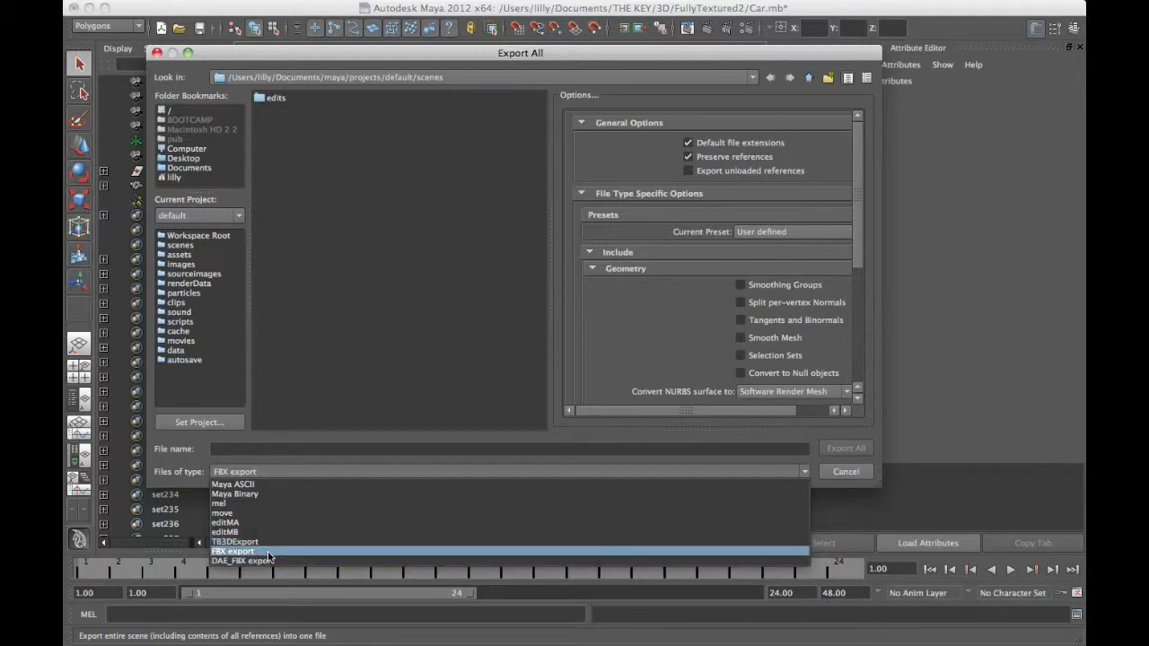
{"action": "left_click", "coordinate": [378, 301]}
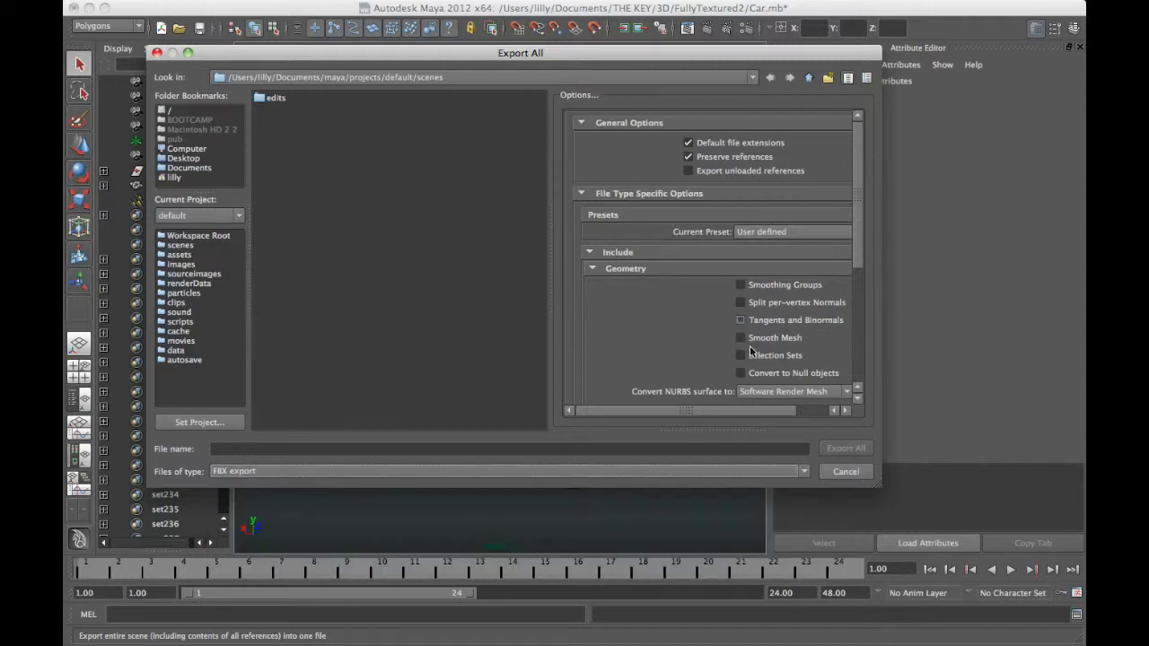
{"action": "left_click", "coordinate": [843, 472]}
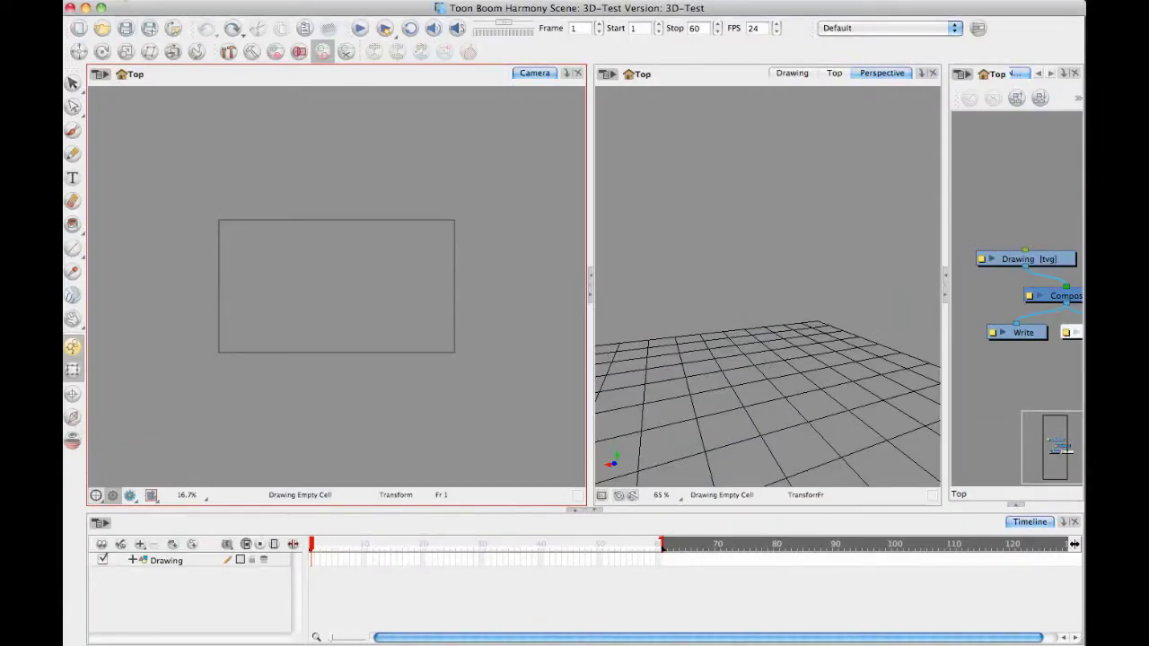
Import Car-WithRamp.osb via File > Import > 3D Models as a layer named Car.
{"action": "left_click", "coordinate": [122, 0]}
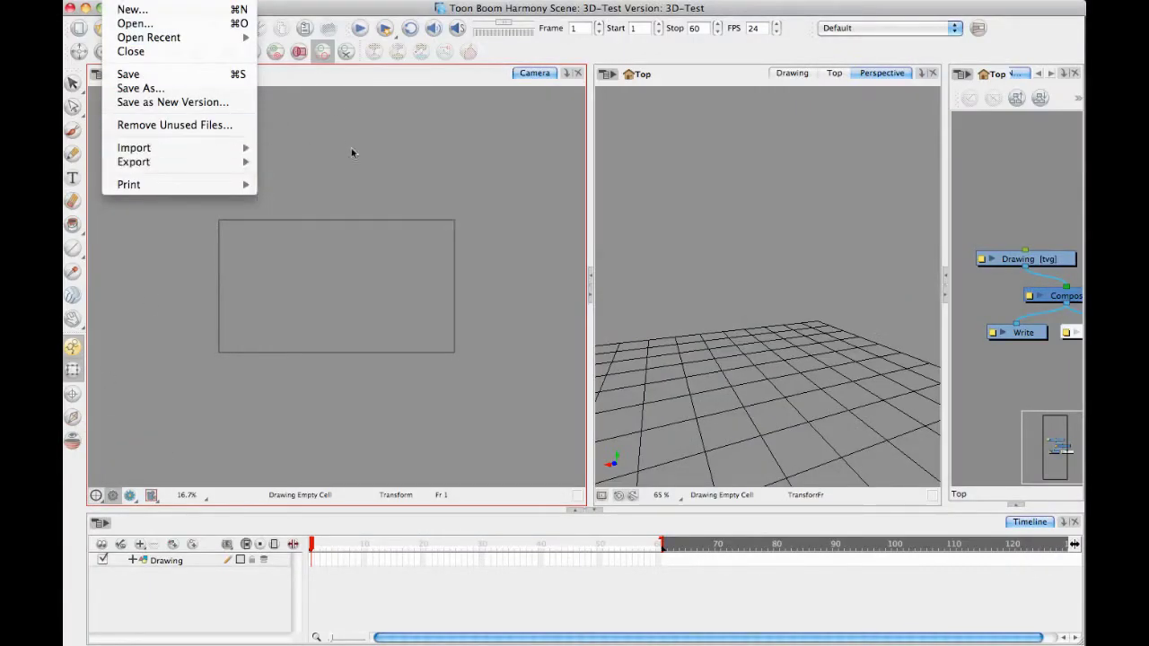
{"action": "mouse_move", "coordinate": [243, 148]}
{"action": "left_click", "coordinate": [302, 177]}
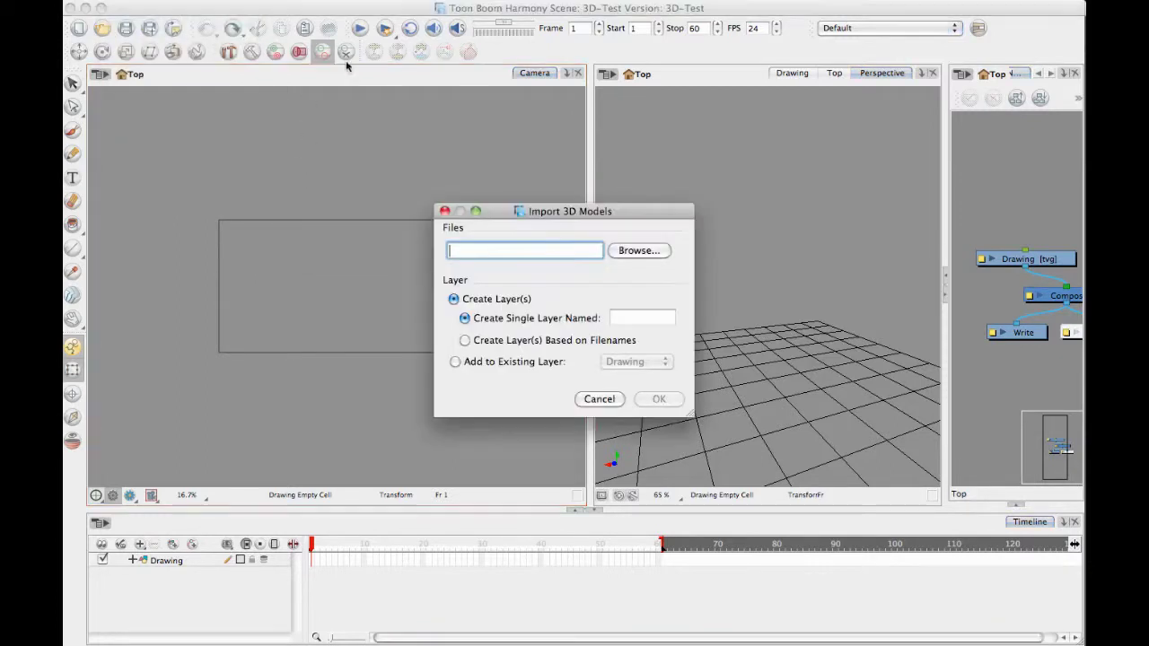
{"action": "left_click", "coordinate": [639, 252]}
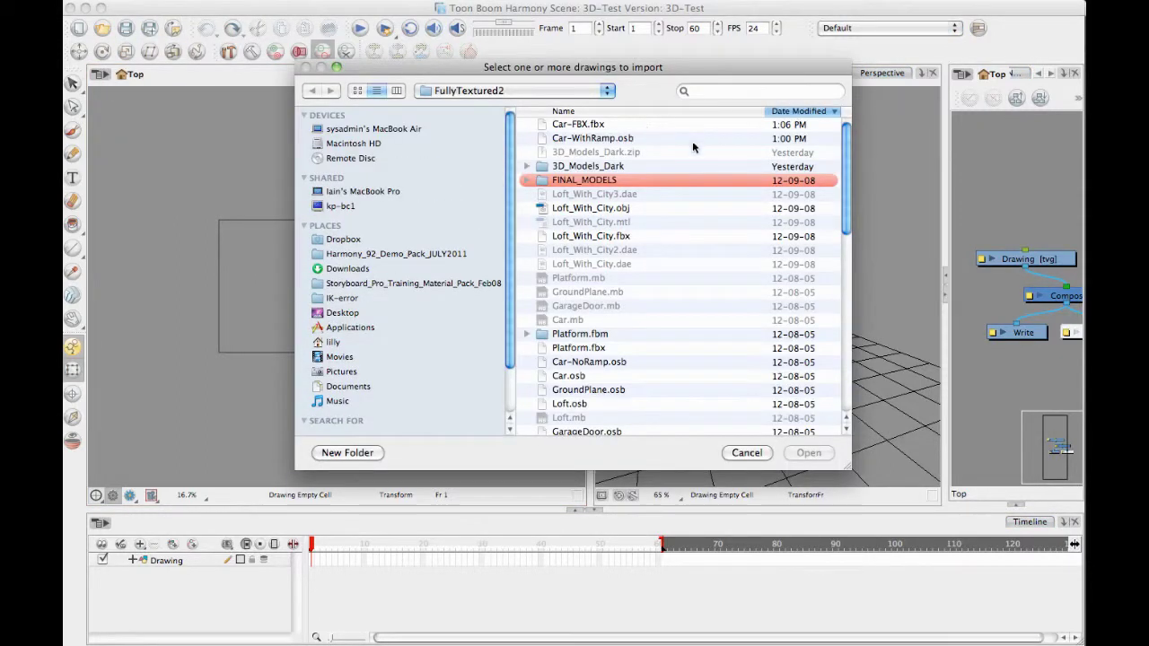
{"action": "left_click_drag", "start_coordinate": [700, 66], "coordinate": [646, 61]}
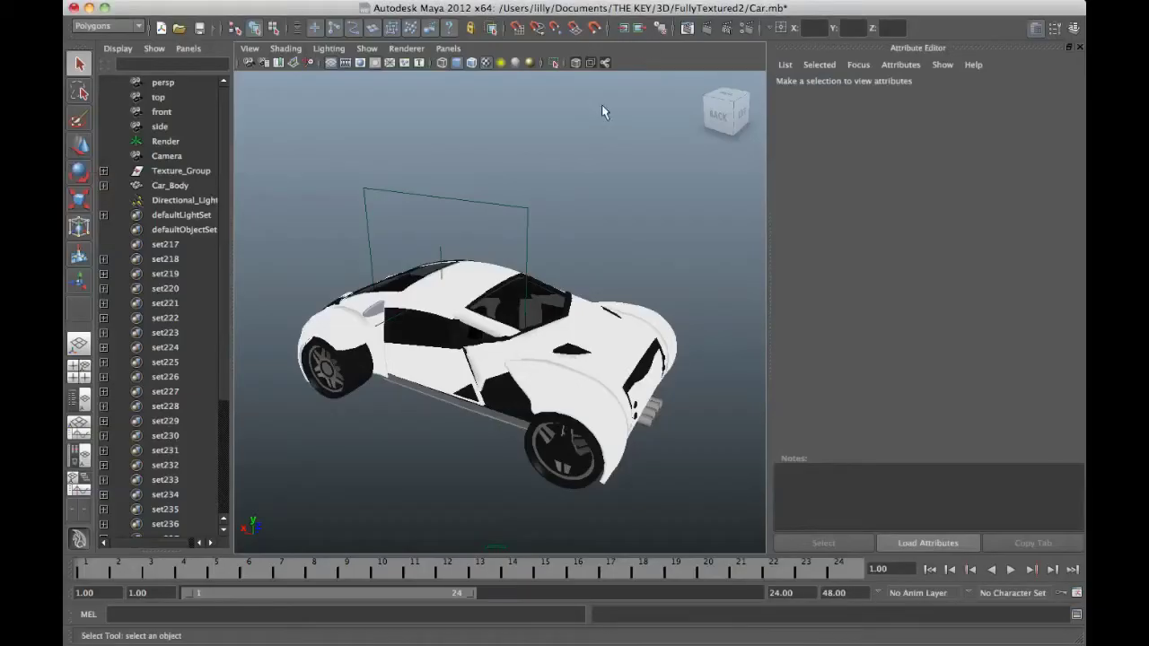
{"action": "left_click", "coordinate": [686, 28]}
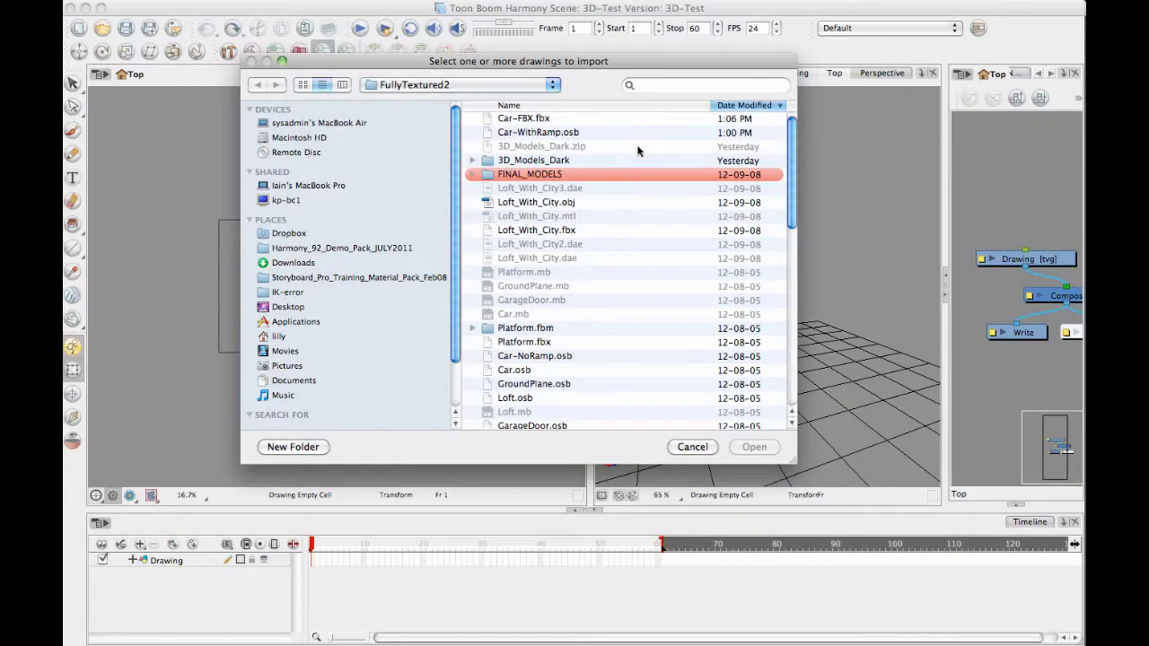
{"action": "left_click", "coordinate": [595, 133]}
{"action": "left_click", "coordinate": [753, 447]}
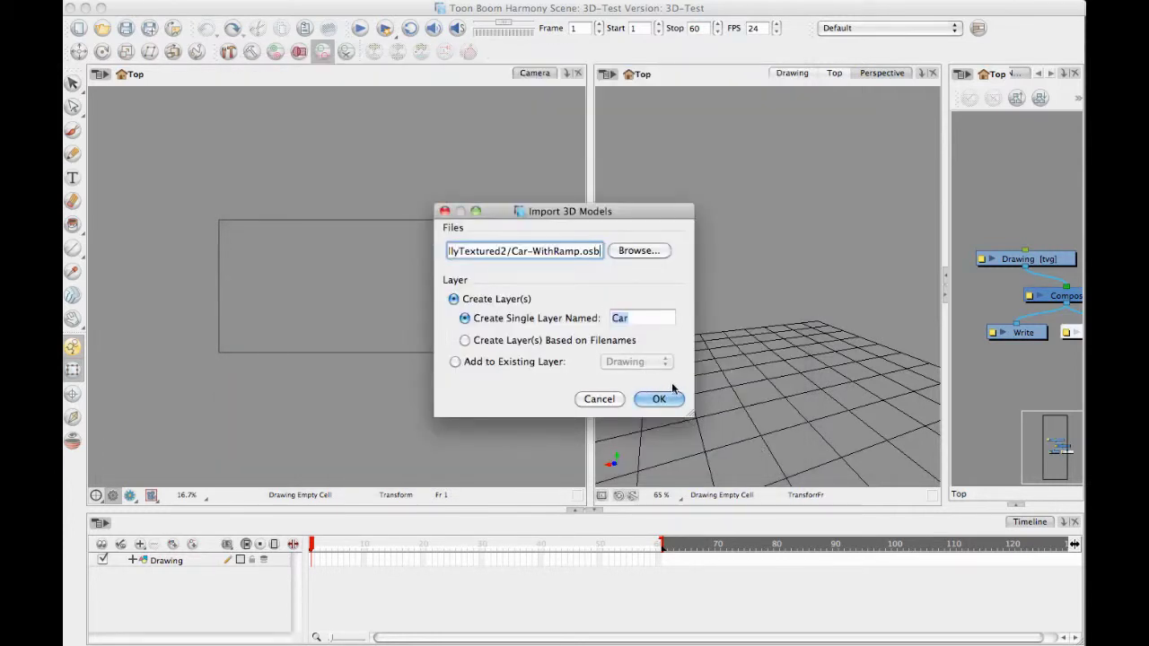
{"action": "left_click", "coordinate": [662, 398]}
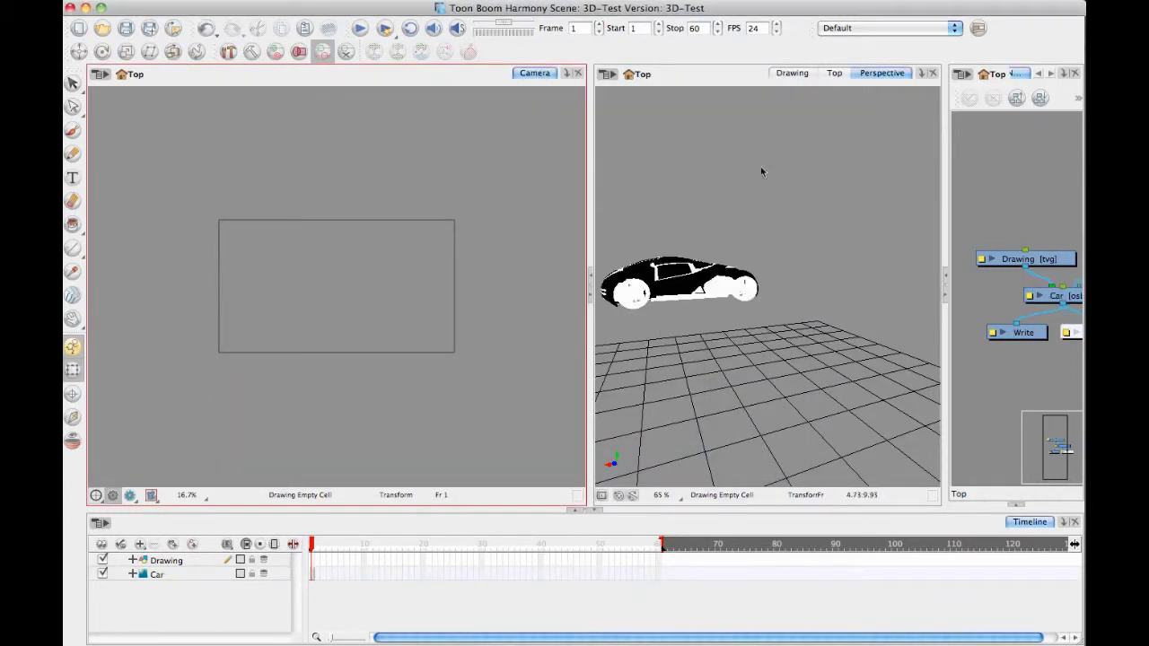
Select the imported car and orbit the Perspective view to centre it above the grid.
{"action": "left_click", "coordinate": [716, 329]}
{"action": "left_click", "coordinate": [801, 101]}
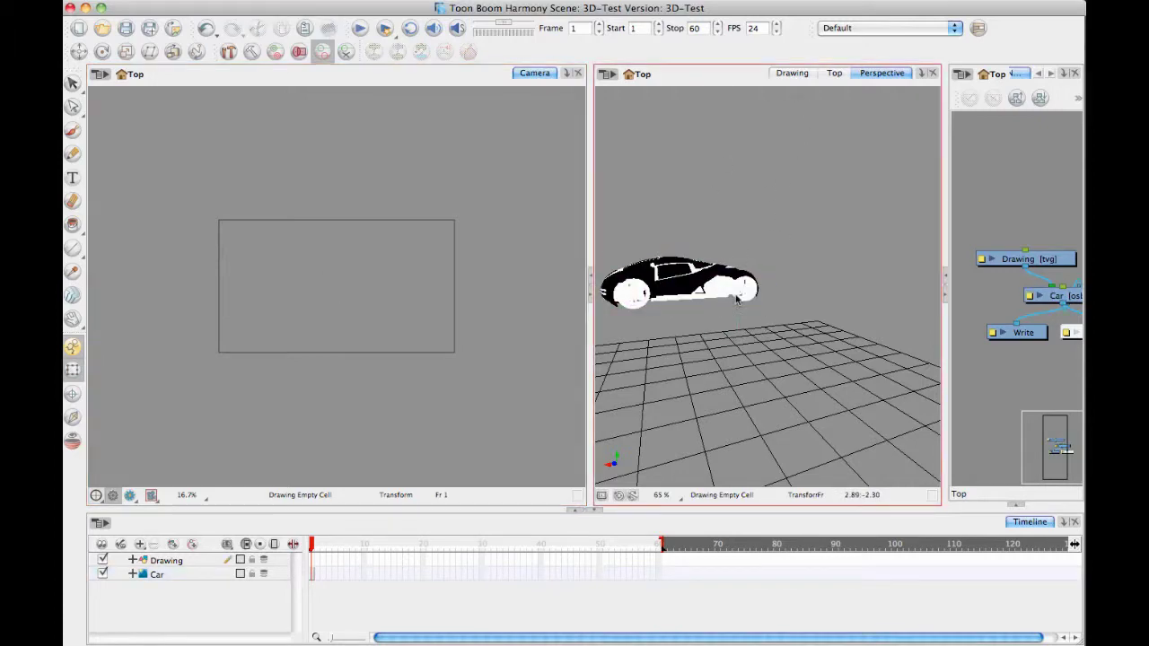
{"action": "mouse_move", "coordinate": [741, 294]}
{"action": "left_mouse_down"}
{"action": "mouse_move", "coordinate": [649, 251]}
{"action": "mouse_move", "coordinate": [744, 305]}
{"action": "left_mouse_up"}
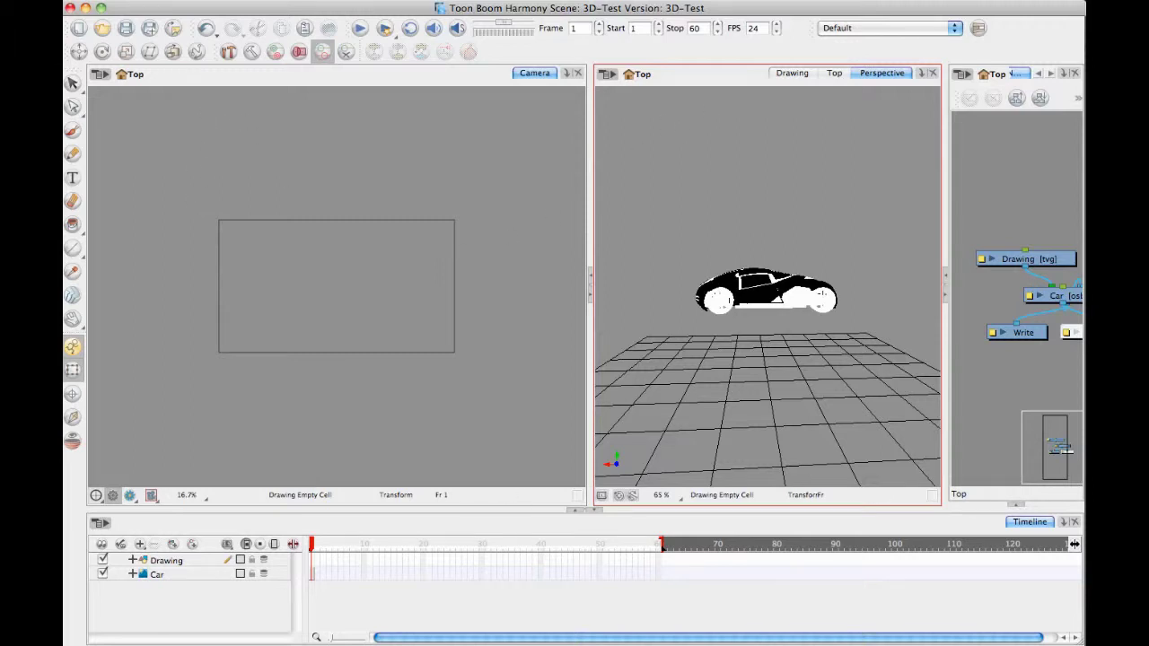
Import Car-FBX.fbx as a second 3D model layer, Car_1.
{"action": "left_click", "coordinate": [126, 2]}
{"action": "mouse_move", "coordinate": [135, 147]}
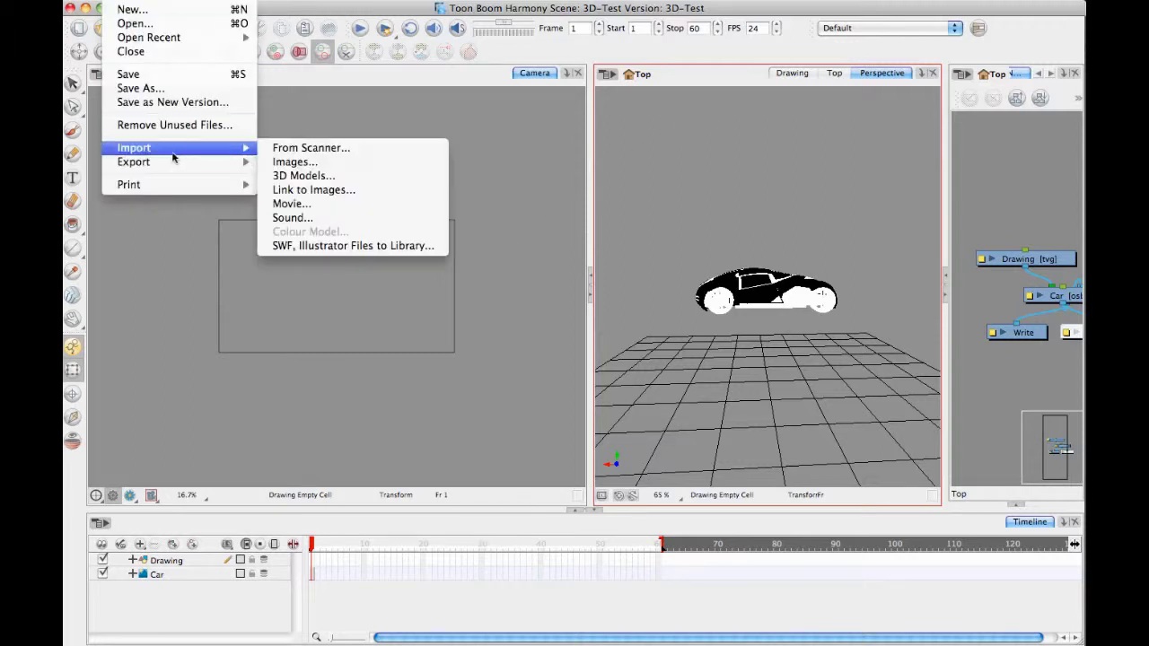
{"action": "left_click", "coordinate": [334, 176]}
{"action": "left_click", "coordinate": [637, 250]}
{"action": "left_click", "coordinate": [617, 125]}
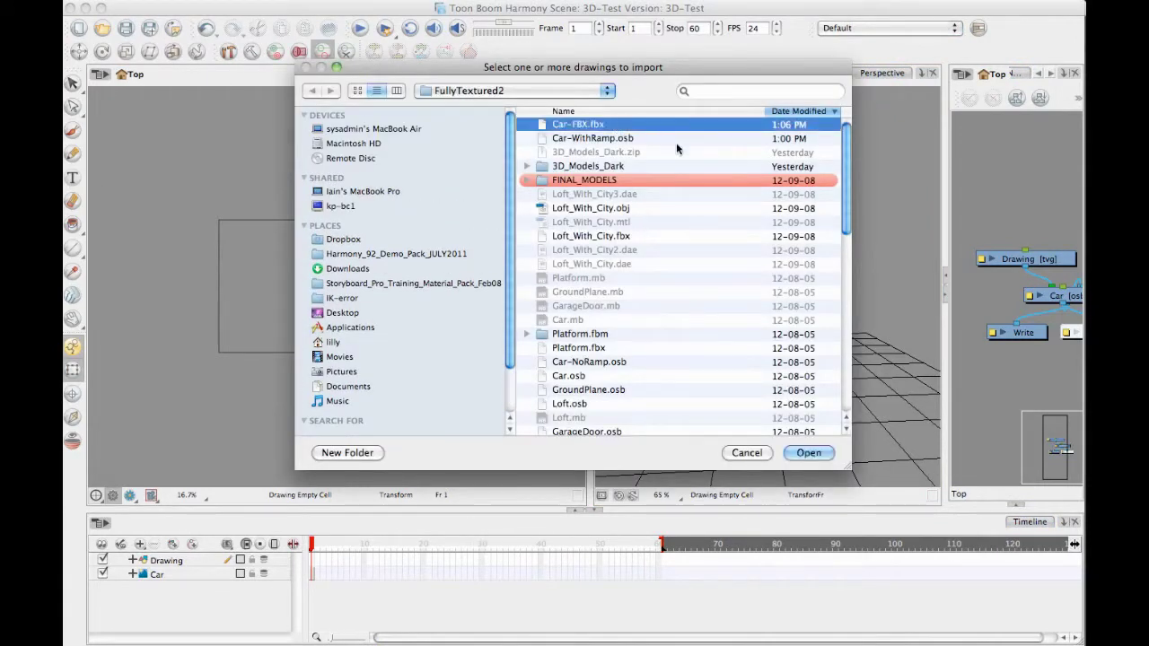
{"action": "left_click", "coordinate": [809, 452]}
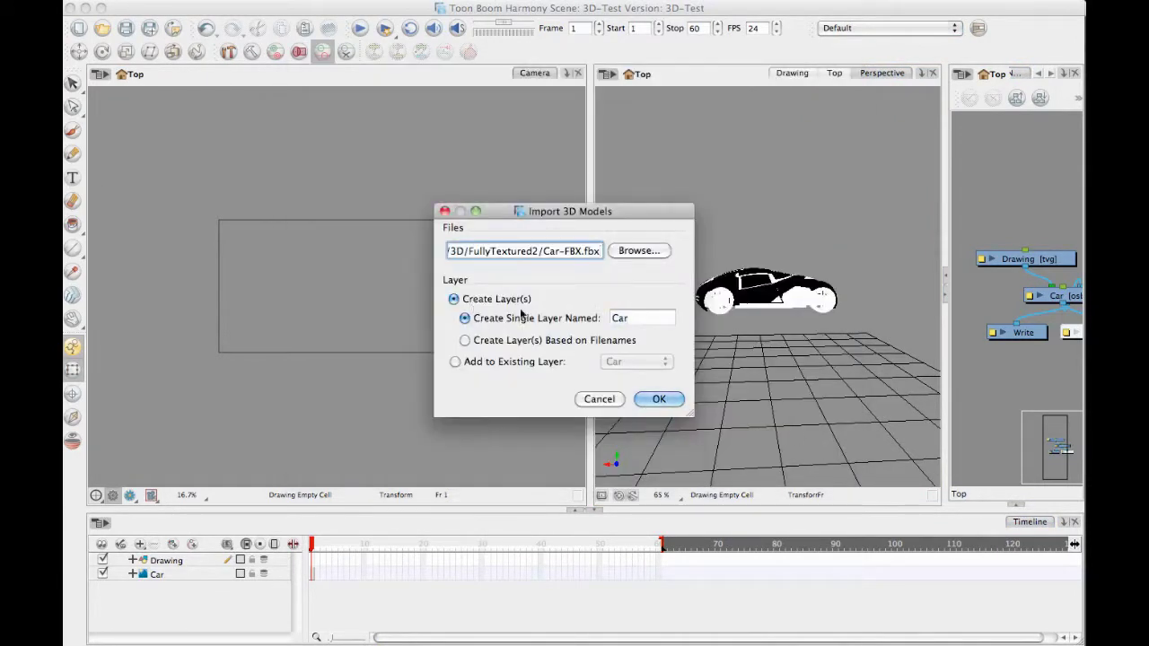
{"action": "left_click", "coordinate": [659, 399]}
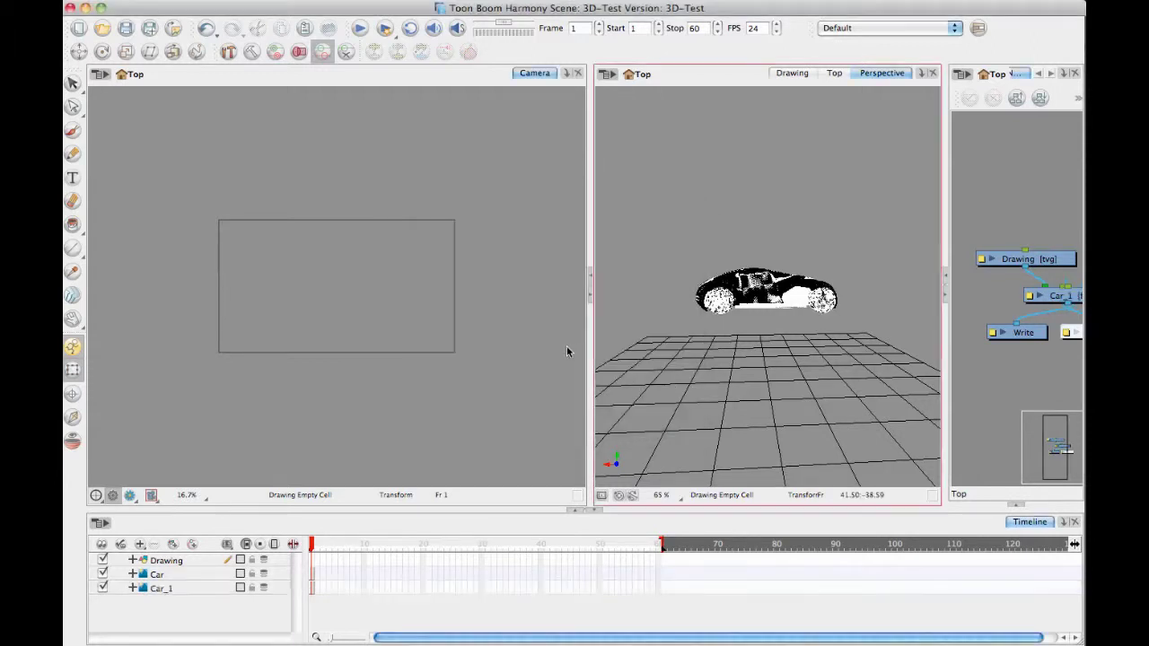
Hide the original Car layer, keep textured Car_1 visible, and reframe the Perspective view at 25%.
{"action": "left_click", "coordinate": [102, 588]}
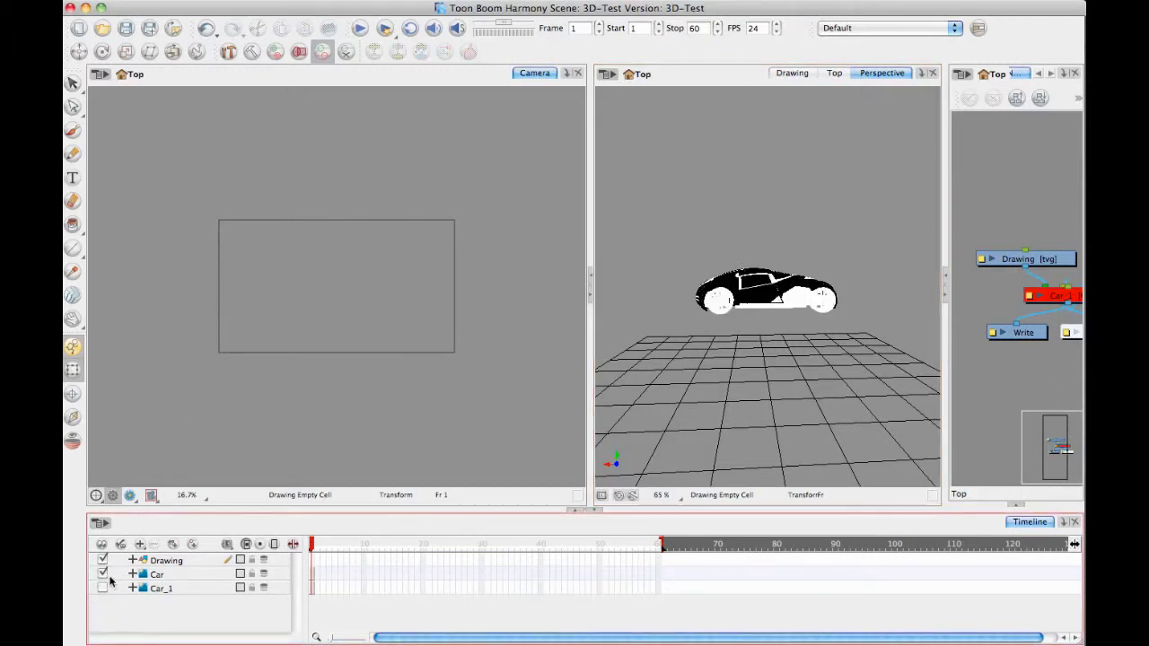
{"action": "left_click", "coordinate": [102, 573]}
{"action": "left_click", "coordinate": [103, 588]}
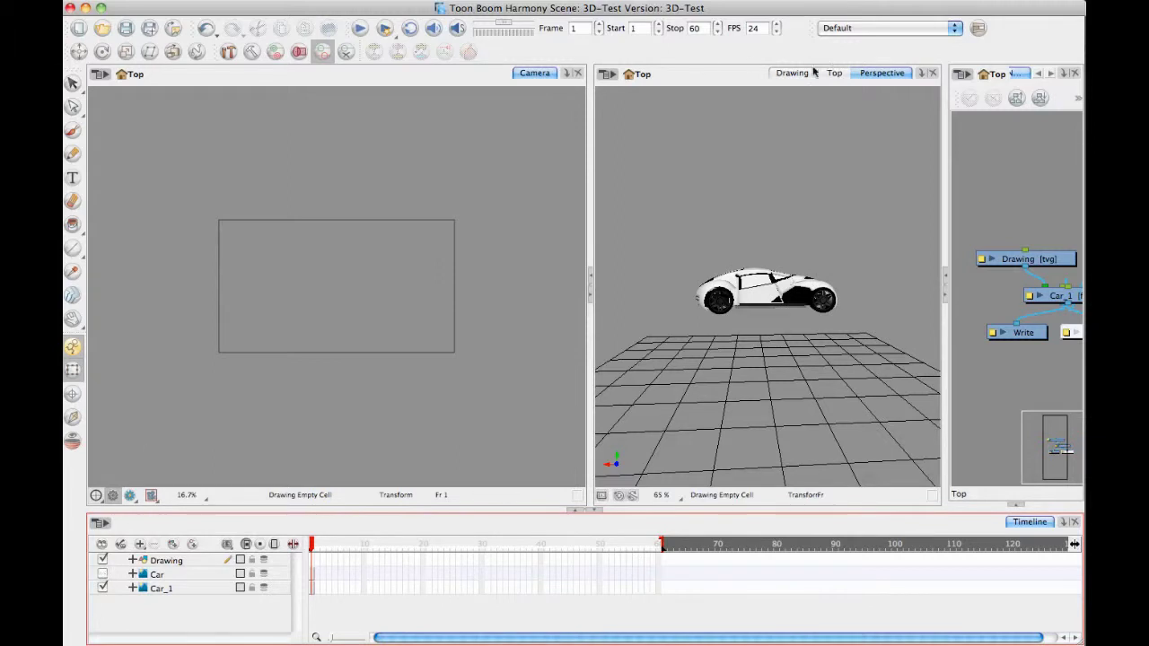
{"action": "left_click_drag", "start_coordinate": [819, 319], "coordinate": [813, 339]}
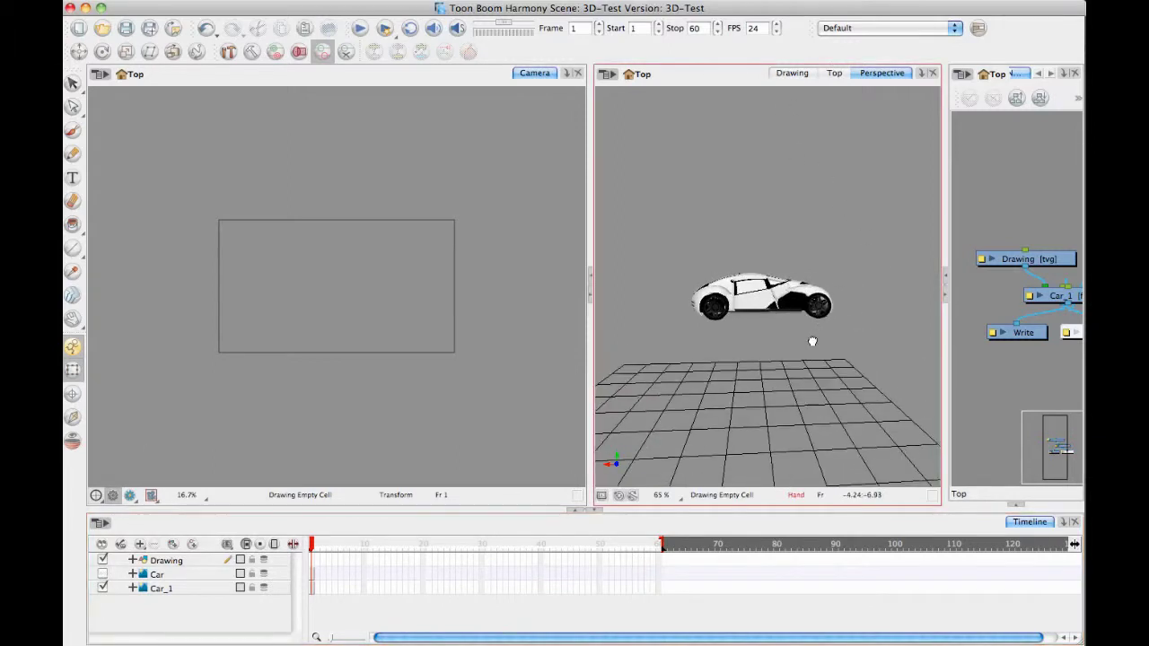
{"action": "scroll", "coordinate": [846, 283], "scroll_direction": "down", "scroll_amount": 5}
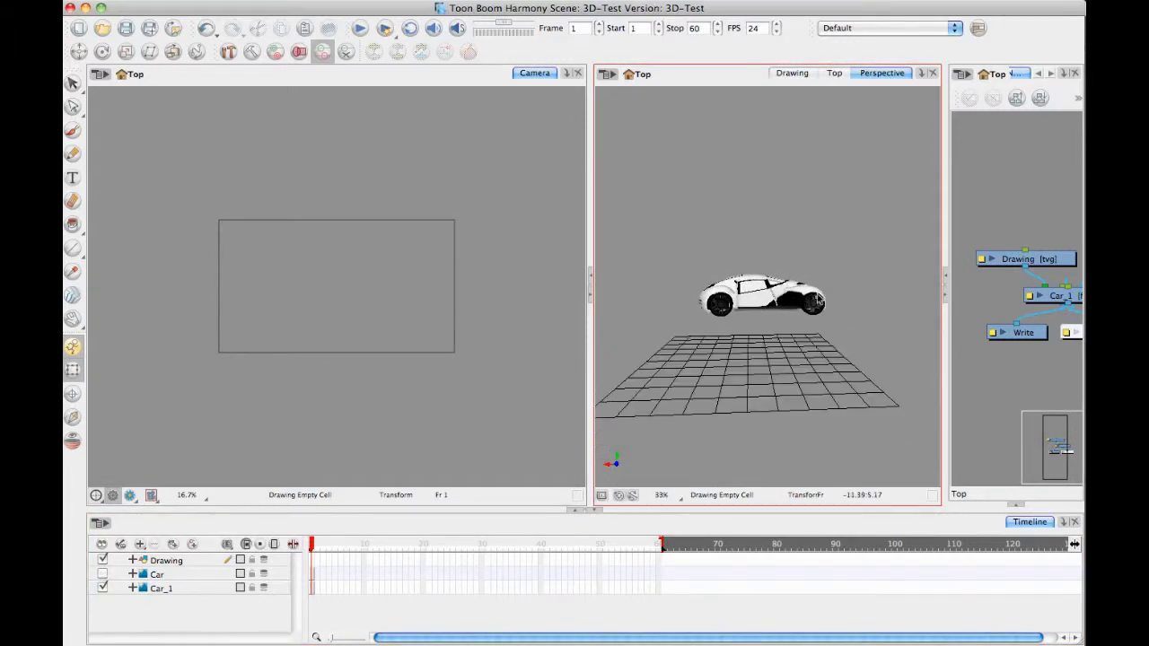
{"action": "scroll", "coordinate": [814, 303], "scroll_direction": "down", "scroll_amount": 2}
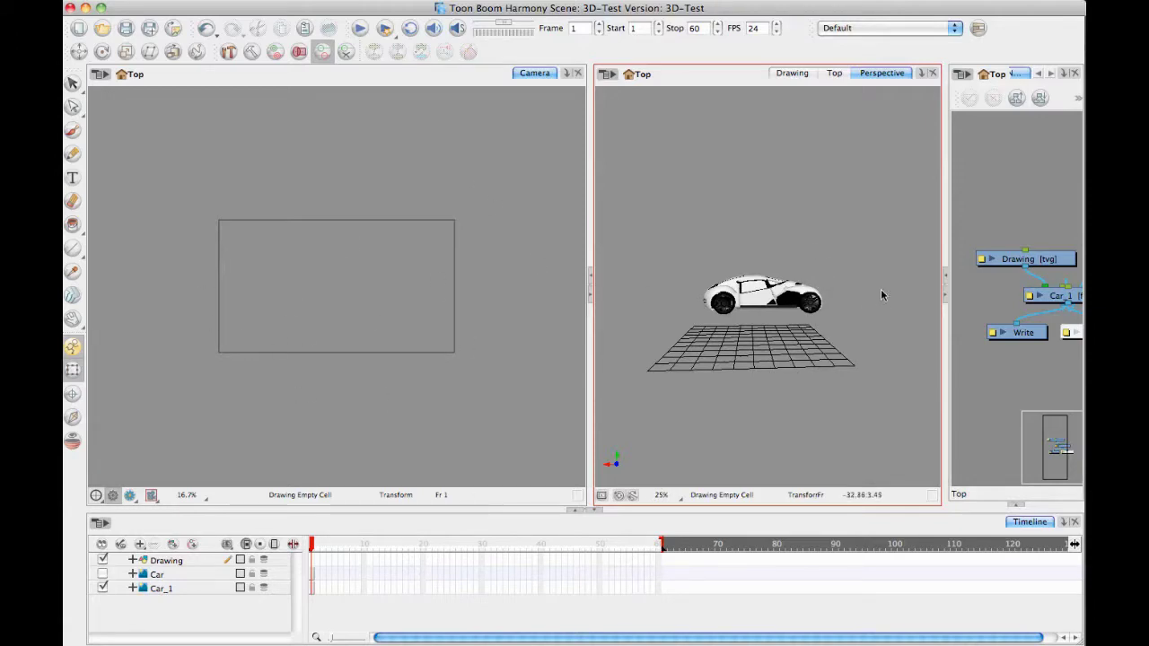
{"action": "left_click_drag", "start_coordinate": [872, 294], "coordinate": [767, 290]}
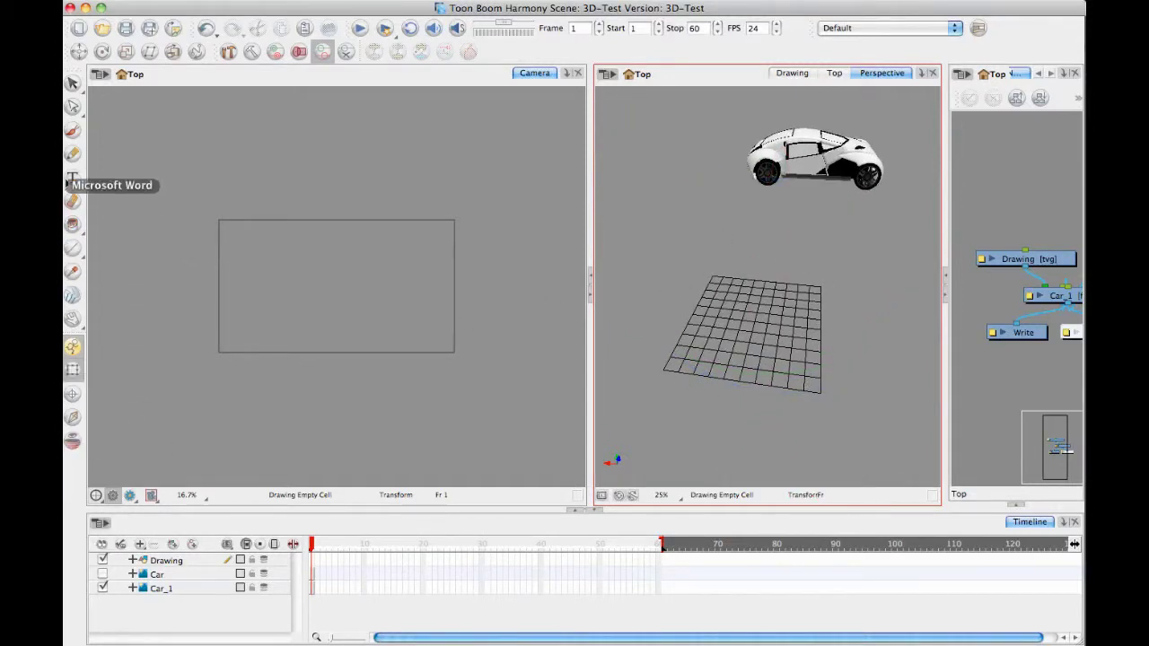
{"action": "left_click", "coordinate": [67, 165]}
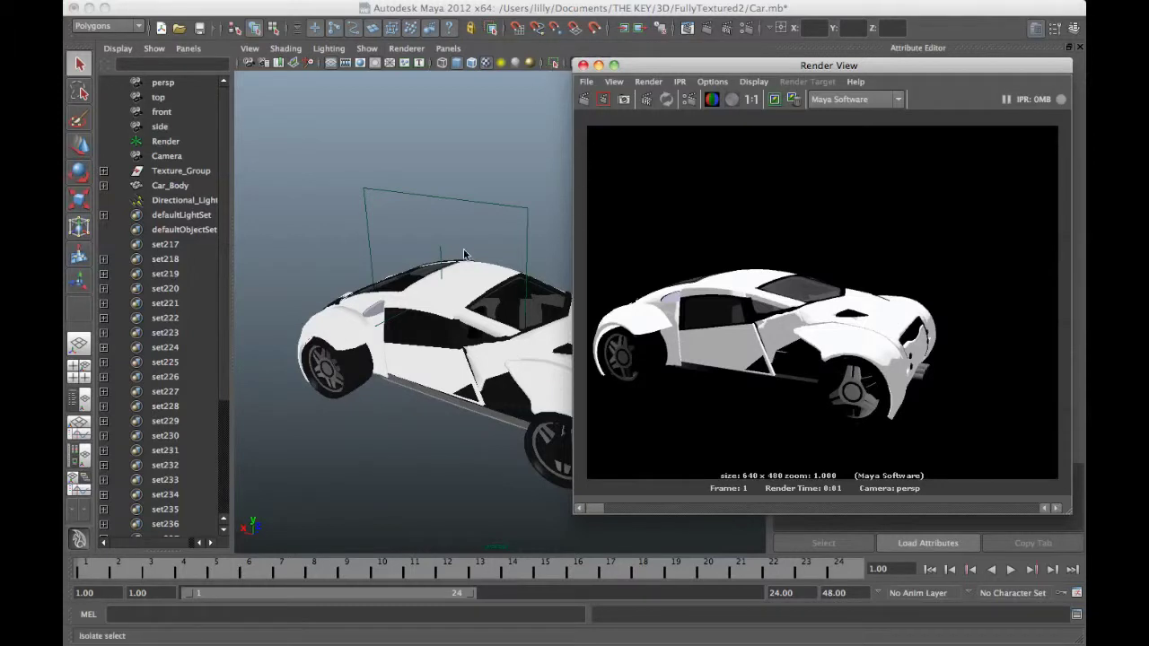
{"action": "key", "text": "space"}
{"action": "left_click", "coordinate": [403, 336]}
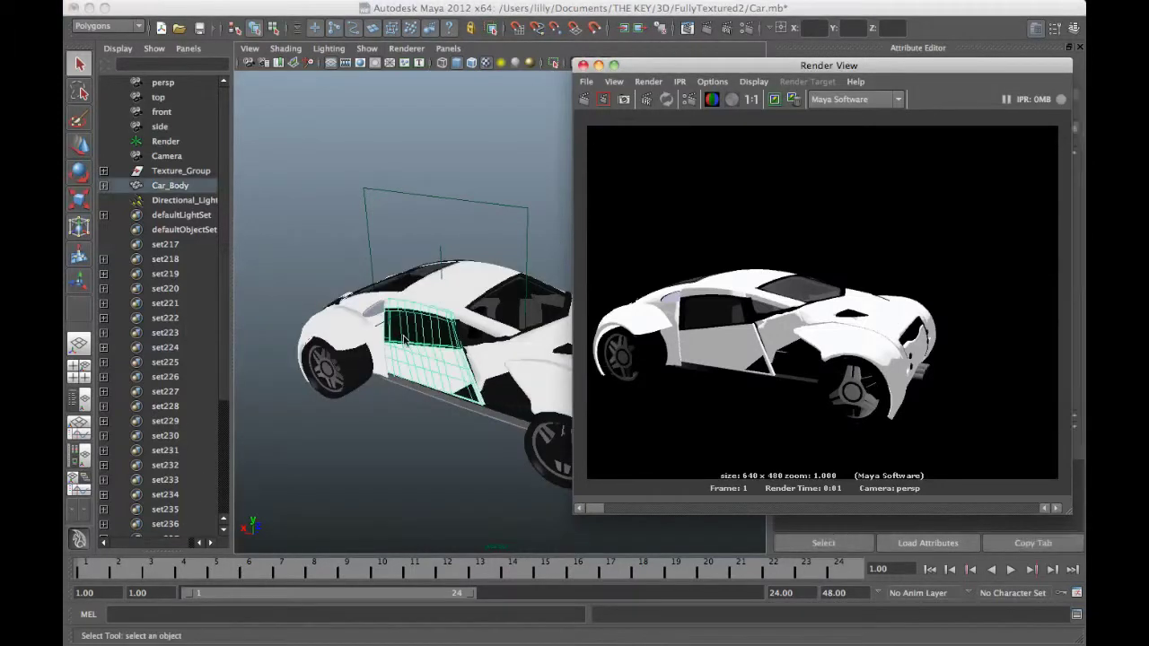
{"action": "scroll", "coordinate": [403, 335], "scroll_direction": "down", "scroll_amount": 5}
{"action": "left_click_drag", "start_coordinate": [403, 335], "coordinate": [414, 310]}
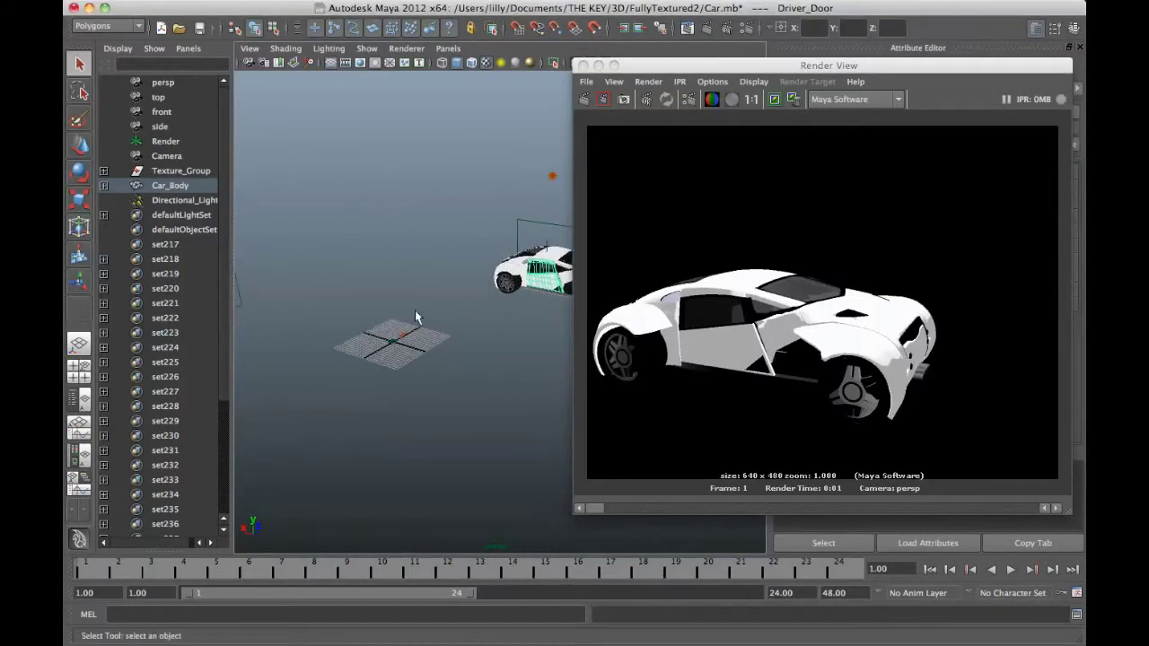
{"action": "left_click", "coordinate": [516, 353]}
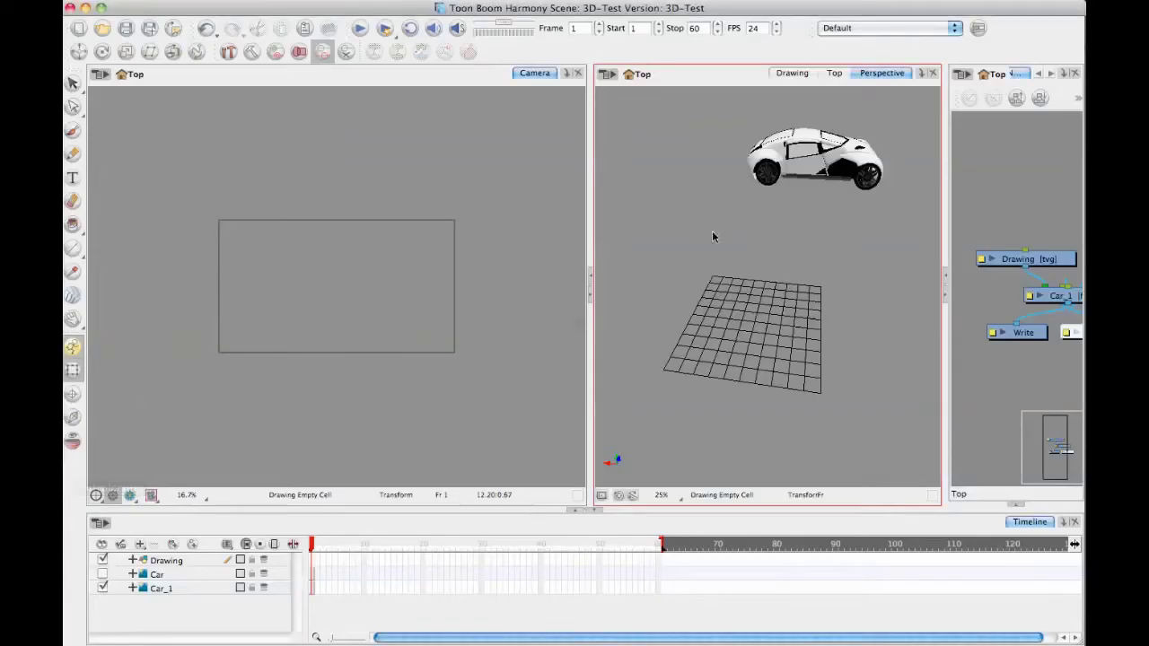
Add a Car_1-P peg above Car_1 and check Enable 3D in its Layer Properties.
{"action": "left_click", "coordinate": [182, 588]}
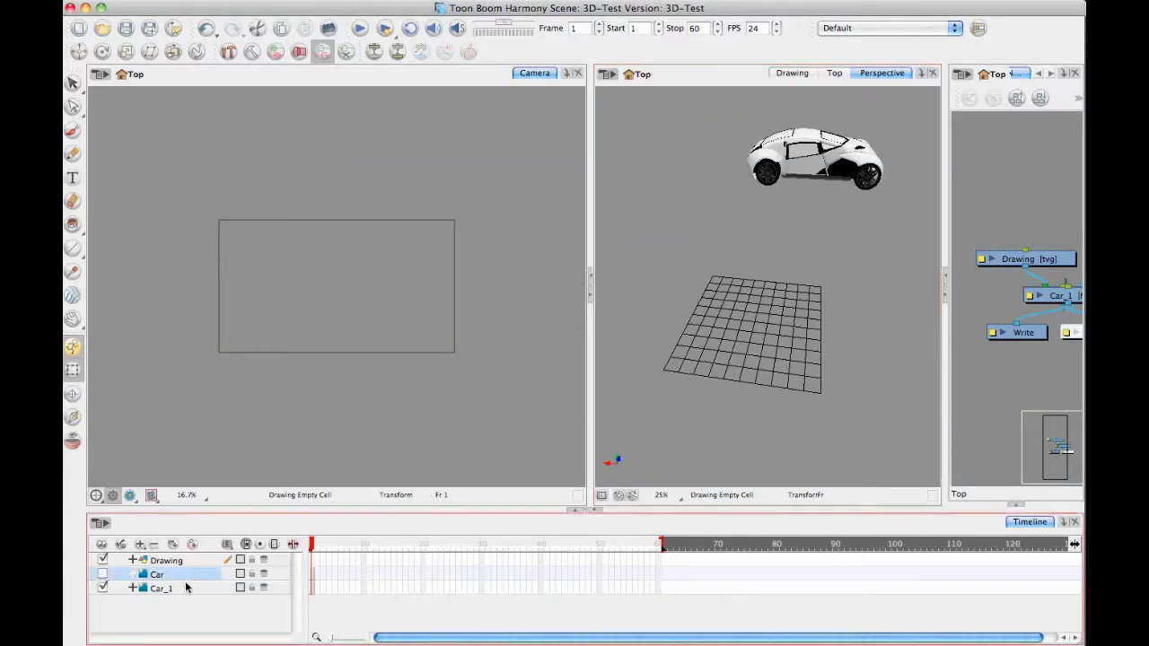
{"action": "left_click", "coordinate": [194, 545]}
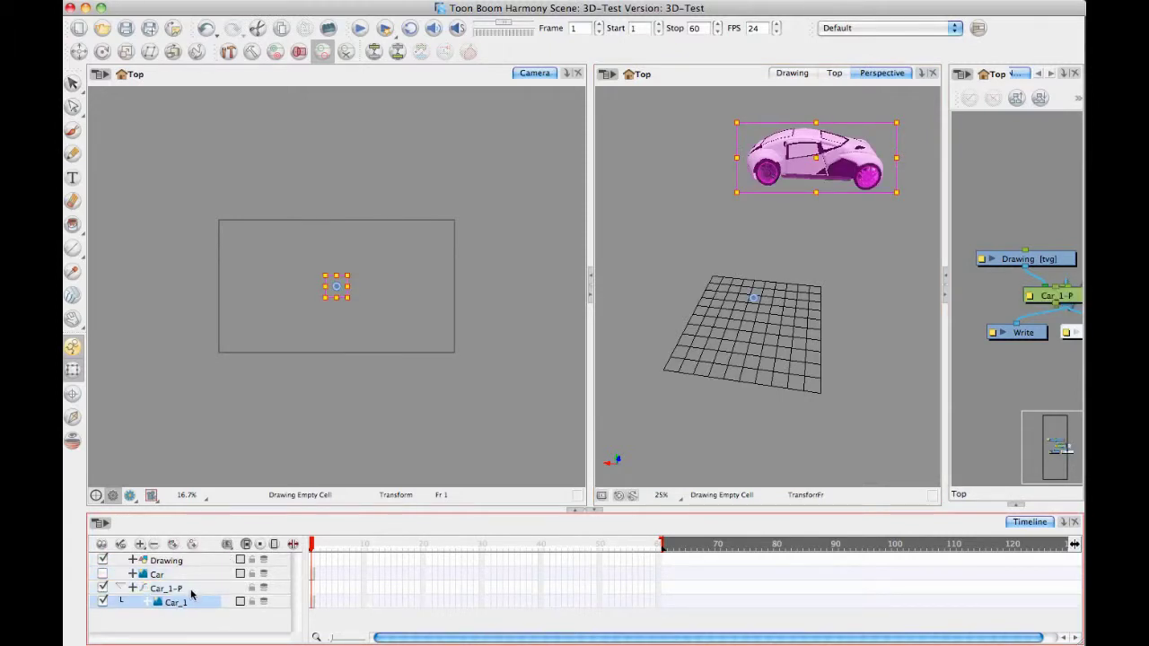
{"action": "left_click", "coordinate": [201, 588]}
{"action": "double_click", "coordinate": [199, 587]}
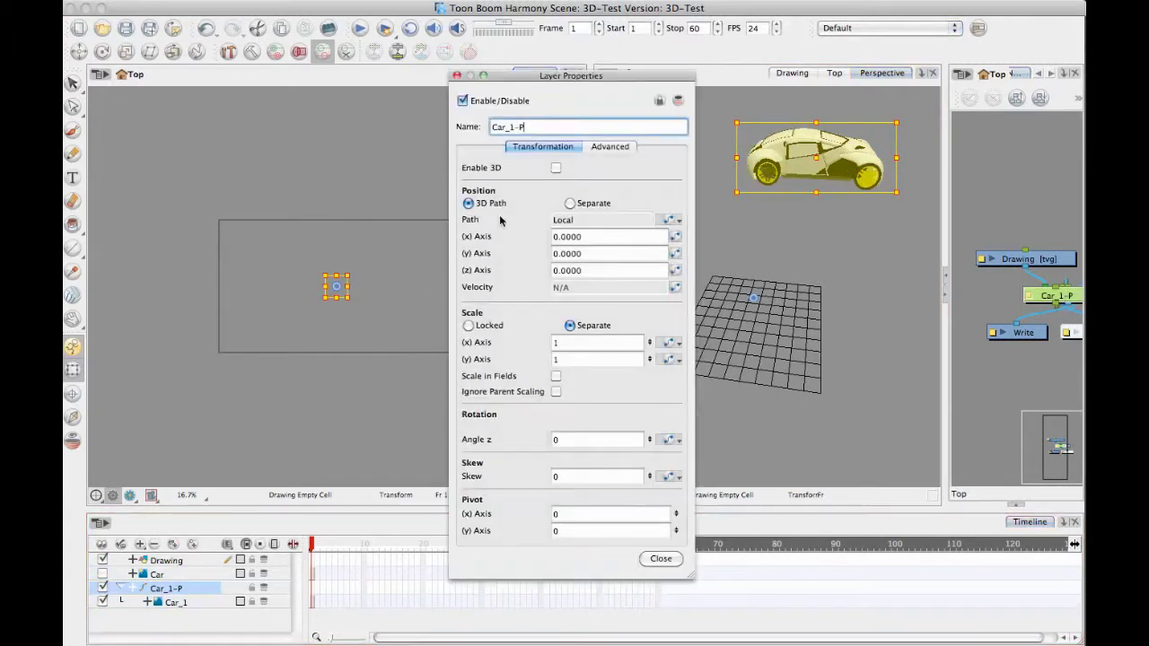
{"action": "left_click", "coordinate": [556, 168]}
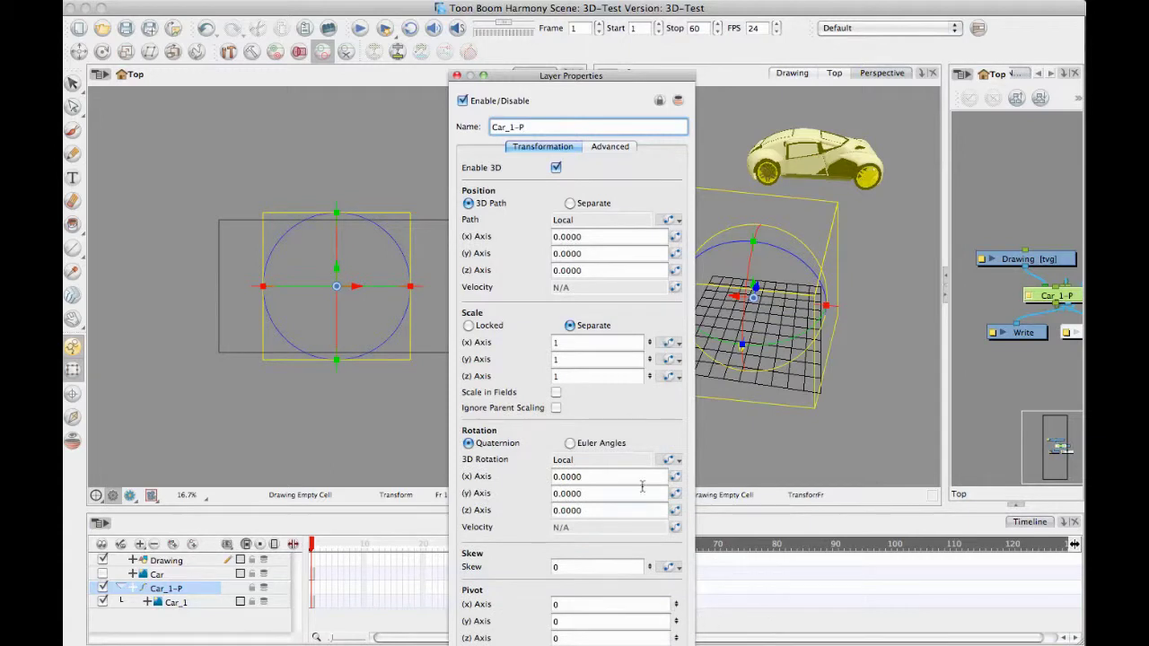
Rotate the Car_1-P peg to swing the car down and scale it to fit the camera frame.
{"action": "left_click", "coordinate": [456, 75]}
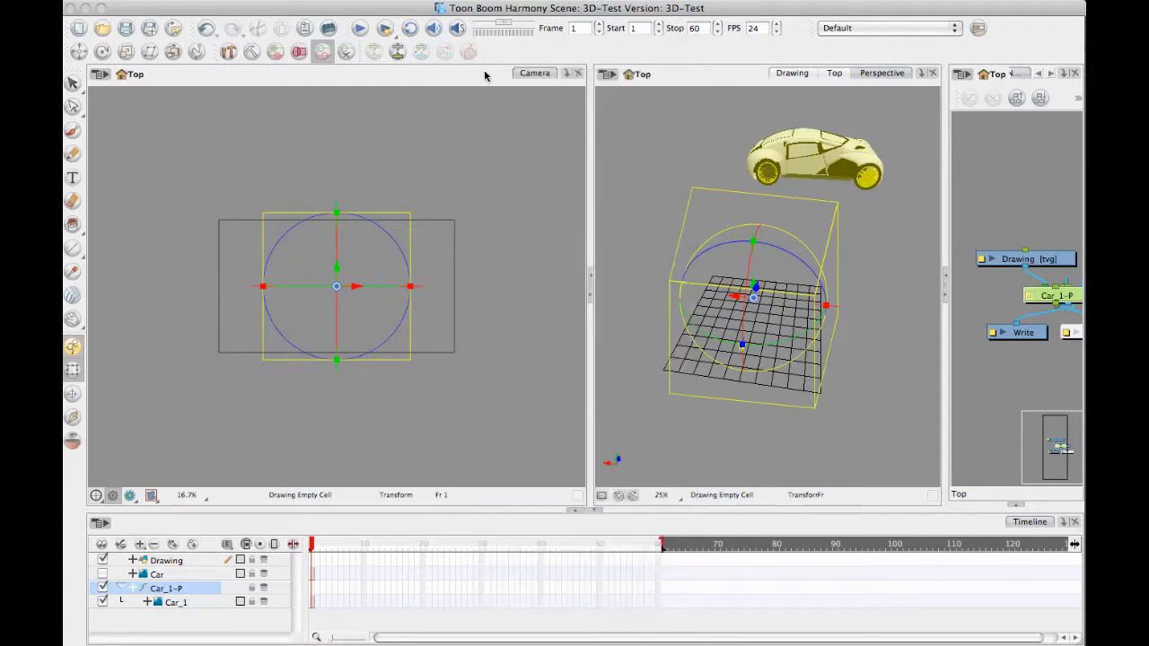
{"action": "left_click", "coordinate": [695, 186]}
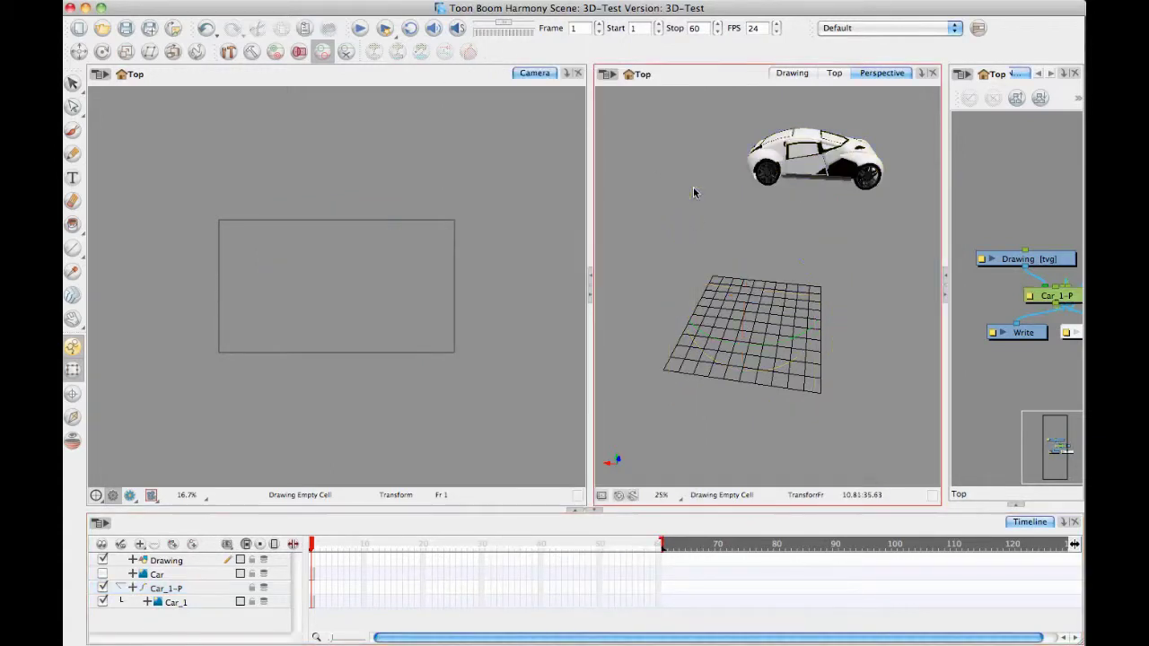
{"action": "left_click", "coordinate": [313, 591]}
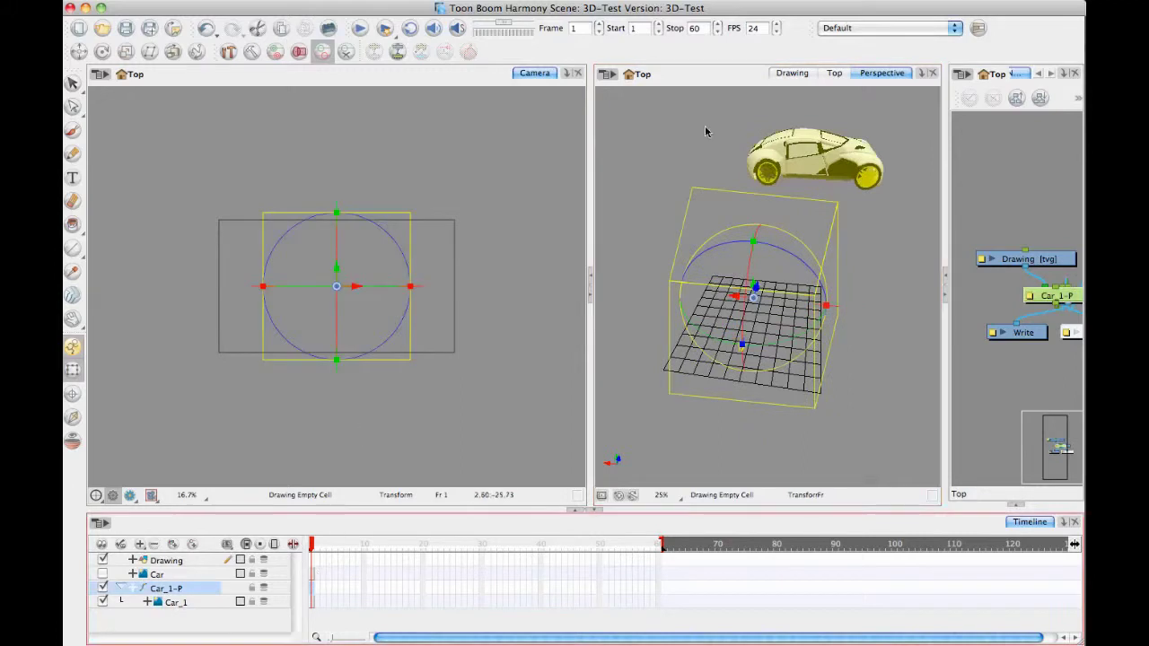
{"action": "left_click", "coordinate": [689, 195]}
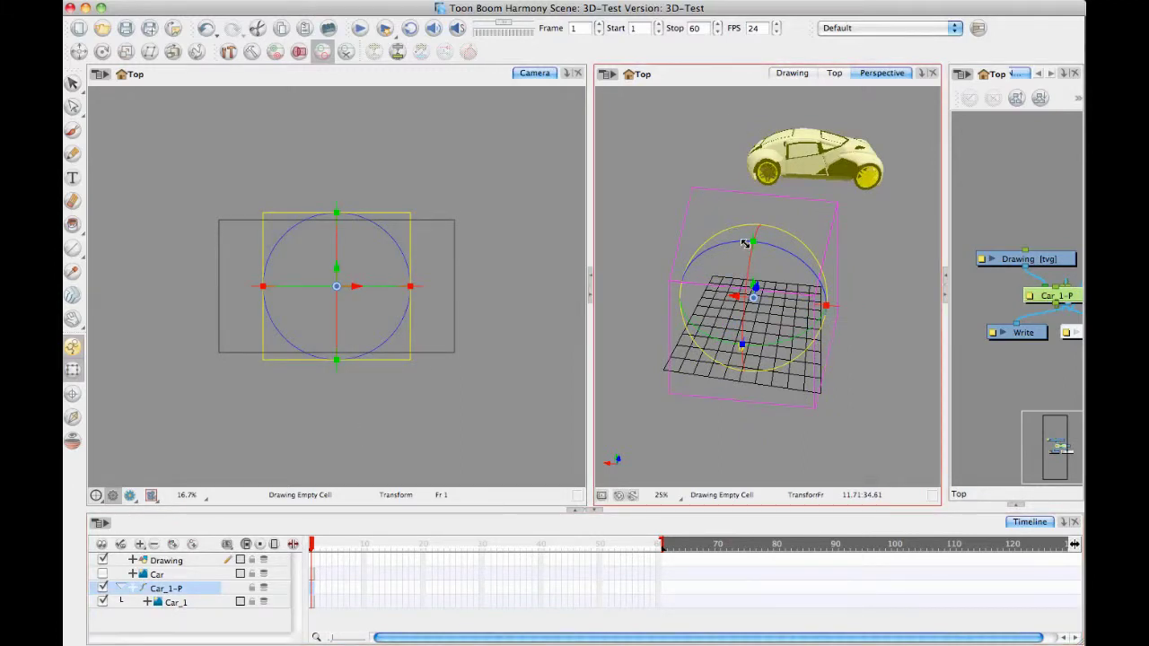
{"action": "left_click_drag", "start_coordinate": [744, 241], "coordinate": [719, 181]}
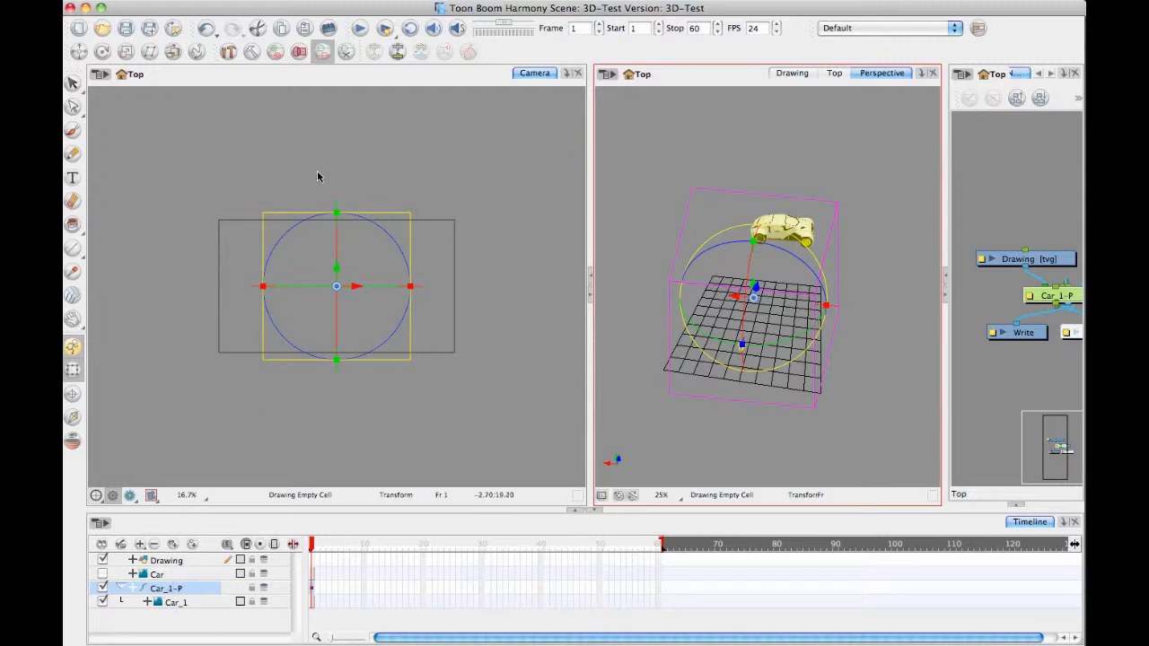
{"action": "left_click_drag", "start_coordinate": [260, 212], "coordinate": [314, 283]}
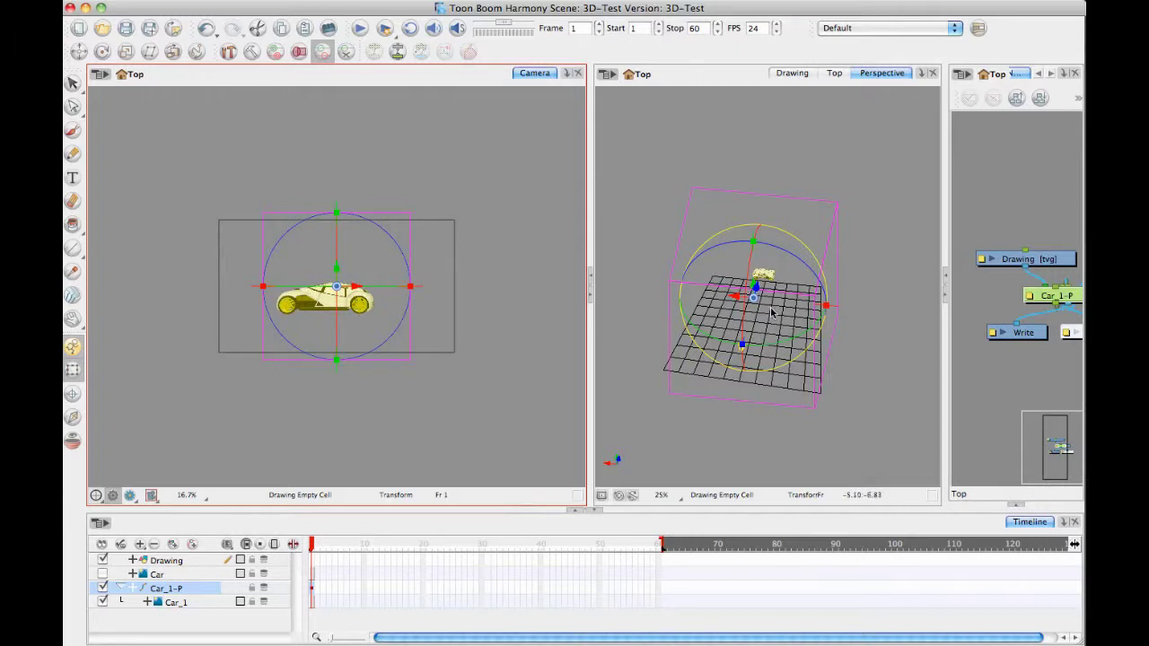
{"action": "key", "text": "super+alt"}
{"action": "left_click_drag", "start_coordinate": [773, 321], "coordinate": [886, 381]}
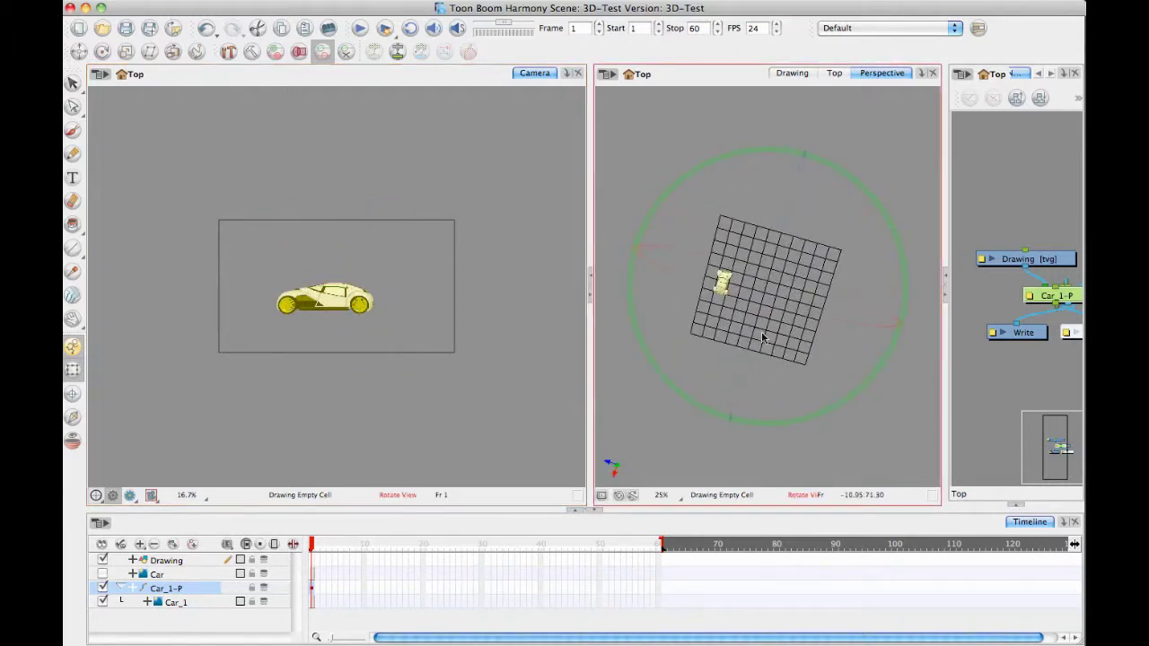
Move the pivot onto the car and rotate Car_1-P in the Camera view to a three-quarter angle.
{"action": "left_click_drag", "start_coordinate": [770, 325], "coordinate": [812, 276]}
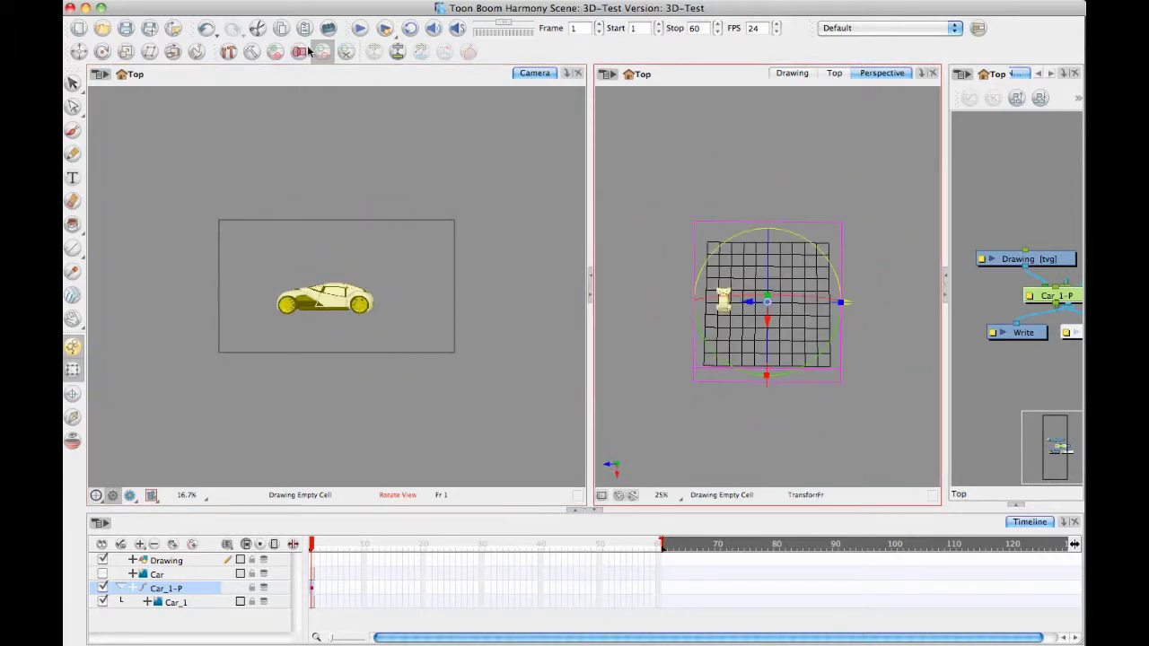
{"action": "left_click", "coordinate": [102, 51]}
{"action": "left_click_drag", "start_coordinate": [768, 303], "coordinate": [723, 303]}
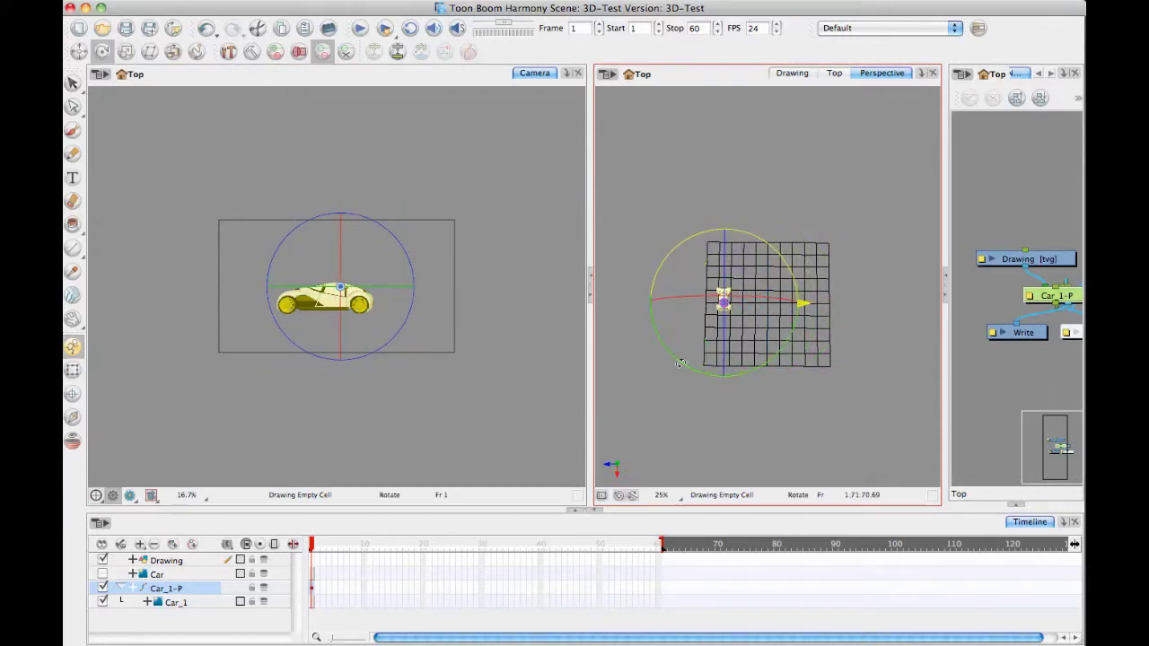
{"action": "mouse_move", "coordinate": [718, 316]}
{"action": "left_mouse_down"}
{"action": "mouse_move", "coordinate": [747, 334]}
{"action": "mouse_move", "coordinate": [729, 341]}
{"action": "mouse_move", "coordinate": [768, 324]}
{"action": "mouse_move", "coordinate": [717, 329]}
{"action": "left_mouse_up"}
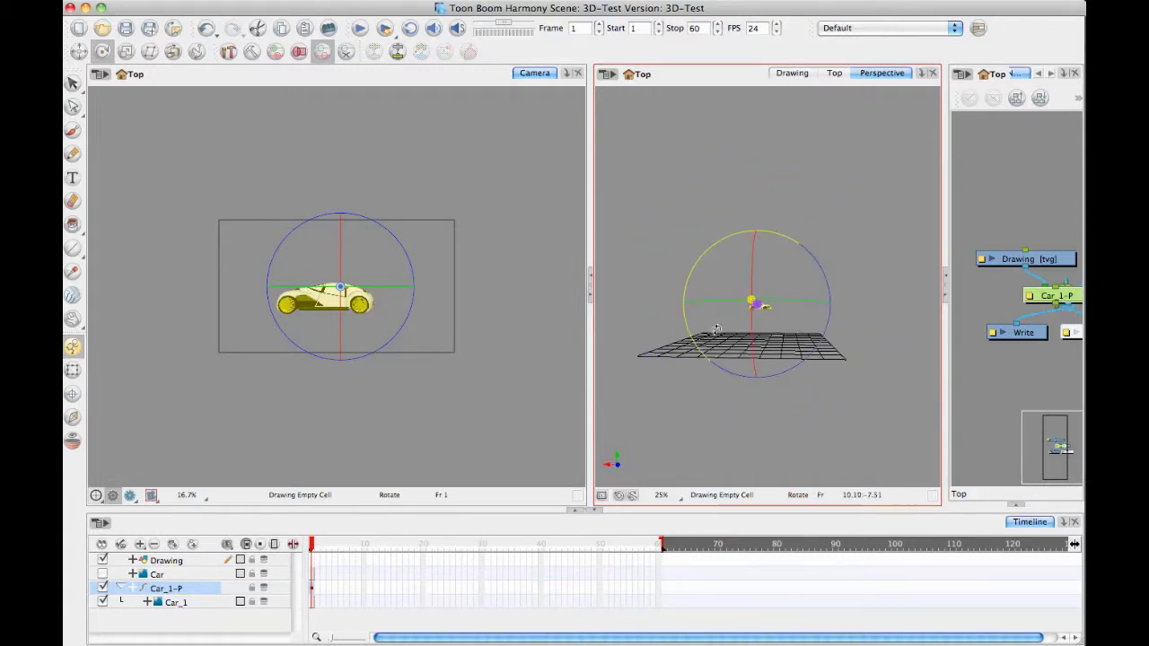
{"action": "left_click", "coordinate": [72, 370]}
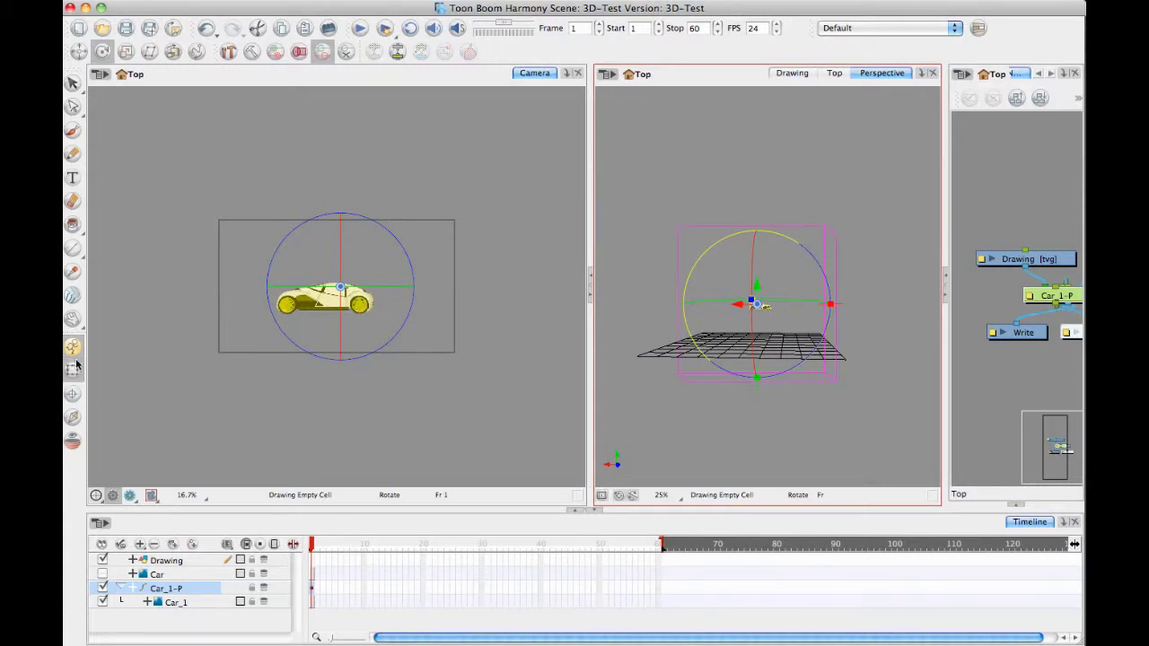
{"action": "left_click", "coordinate": [306, 285]}
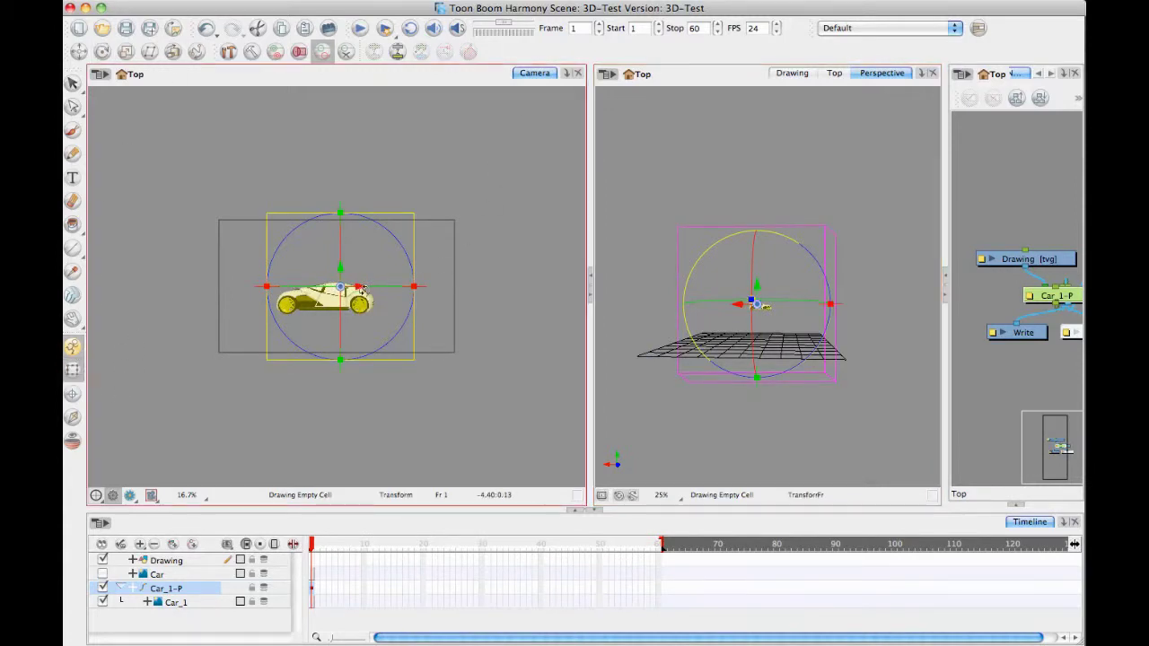
{"action": "left_click_drag", "start_coordinate": [362, 287], "coordinate": [300, 285]}
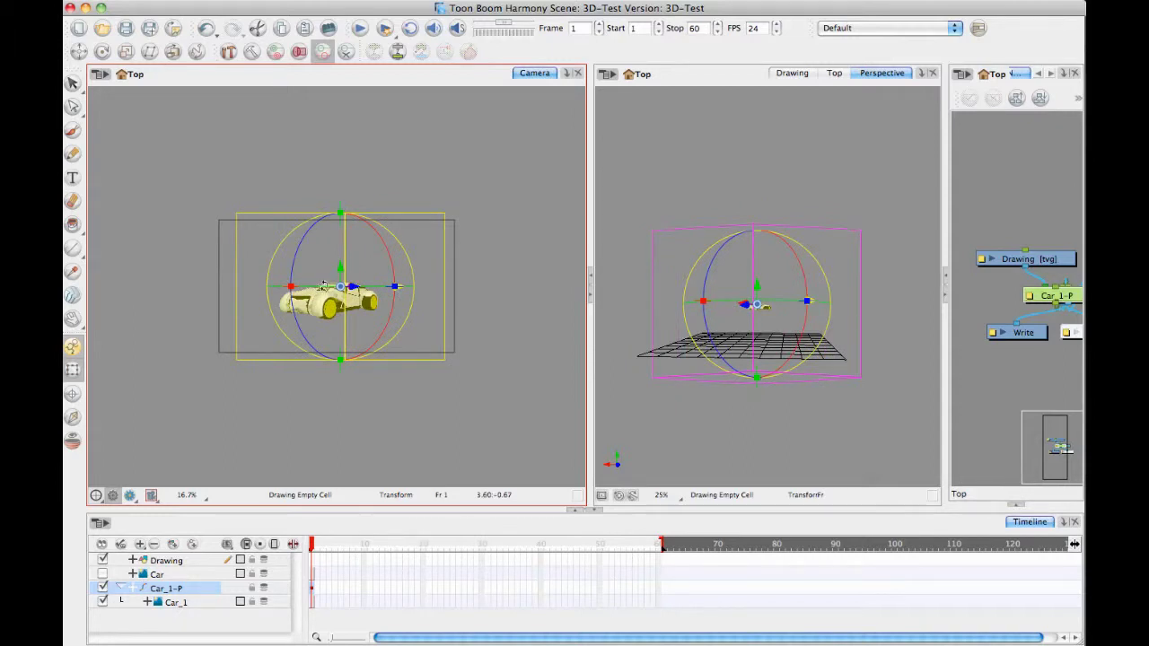
{"action": "left_click_drag", "start_coordinate": [305, 289], "coordinate": [372, 258]}
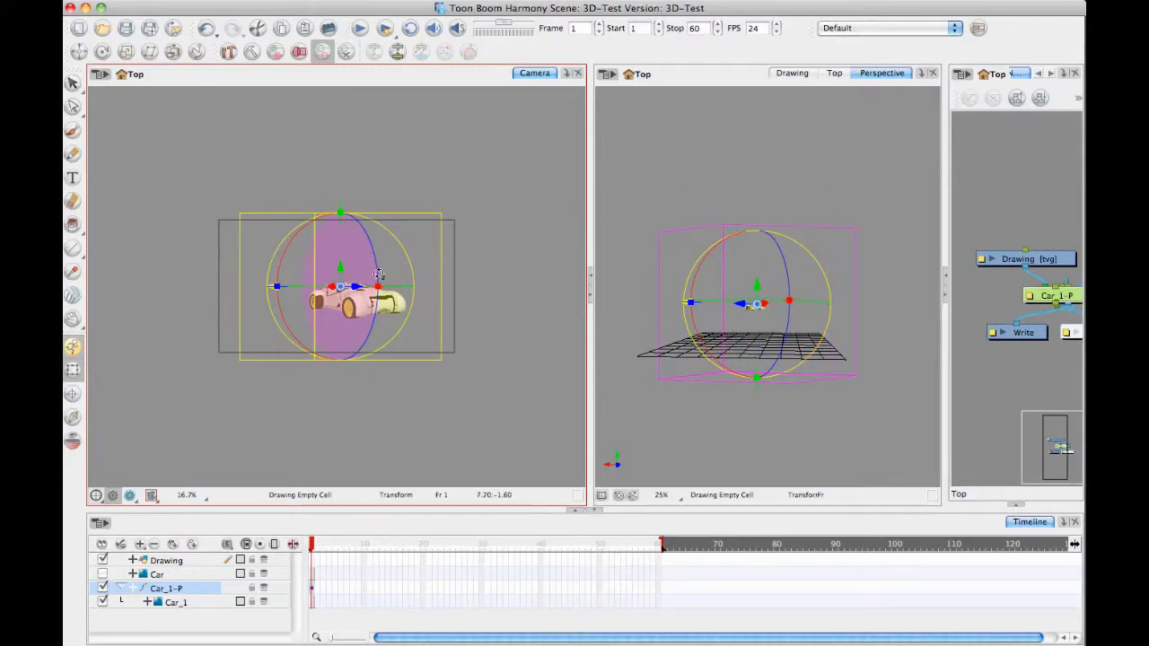
{"action": "mouse_move", "coordinate": [373, 241]}
{"action": "left_mouse_down"}
{"action": "mouse_move", "coordinate": [363, 278]}
{"action": "mouse_move", "coordinate": [368, 259]}
{"action": "left_mouse_up"}
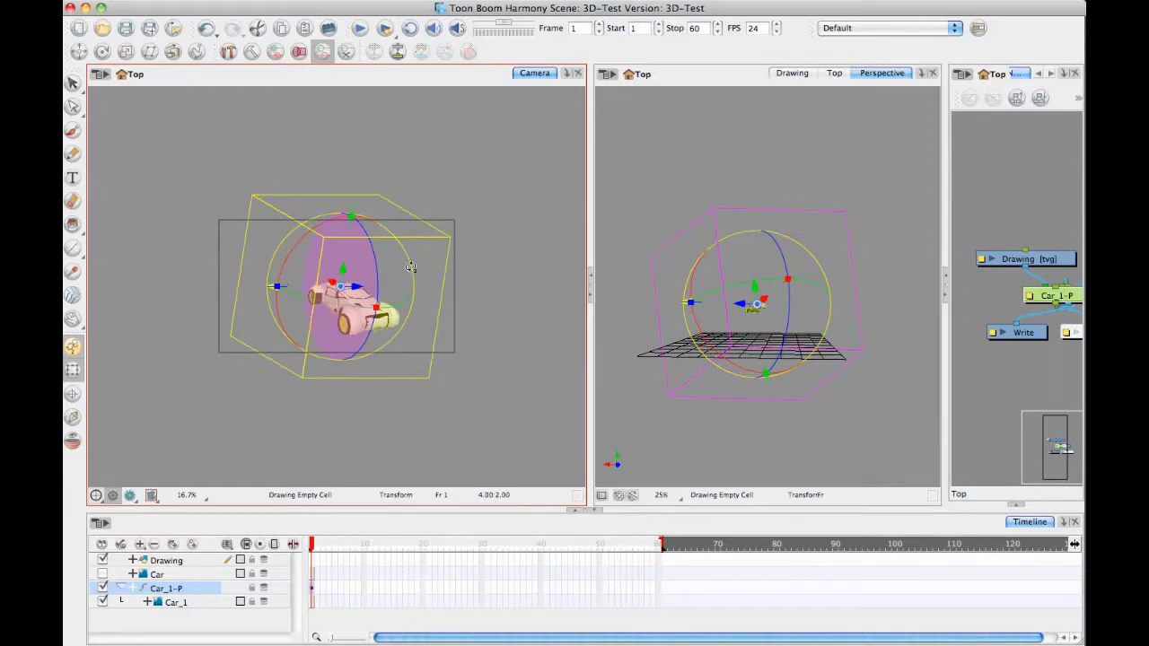
{"action": "left_click", "coordinate": [508, 128]}
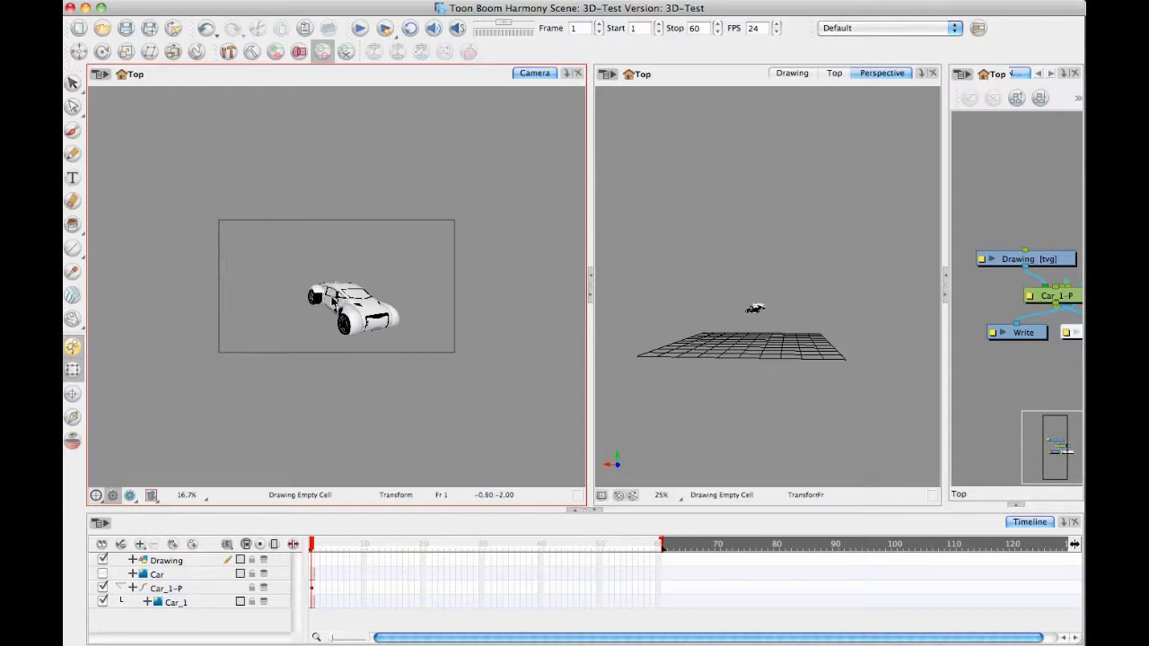
Select Car_1-P, scrub through the existing motion, and frame the Camera view around the car.
{"action": "left_click", "coordinate": [660, 601]}
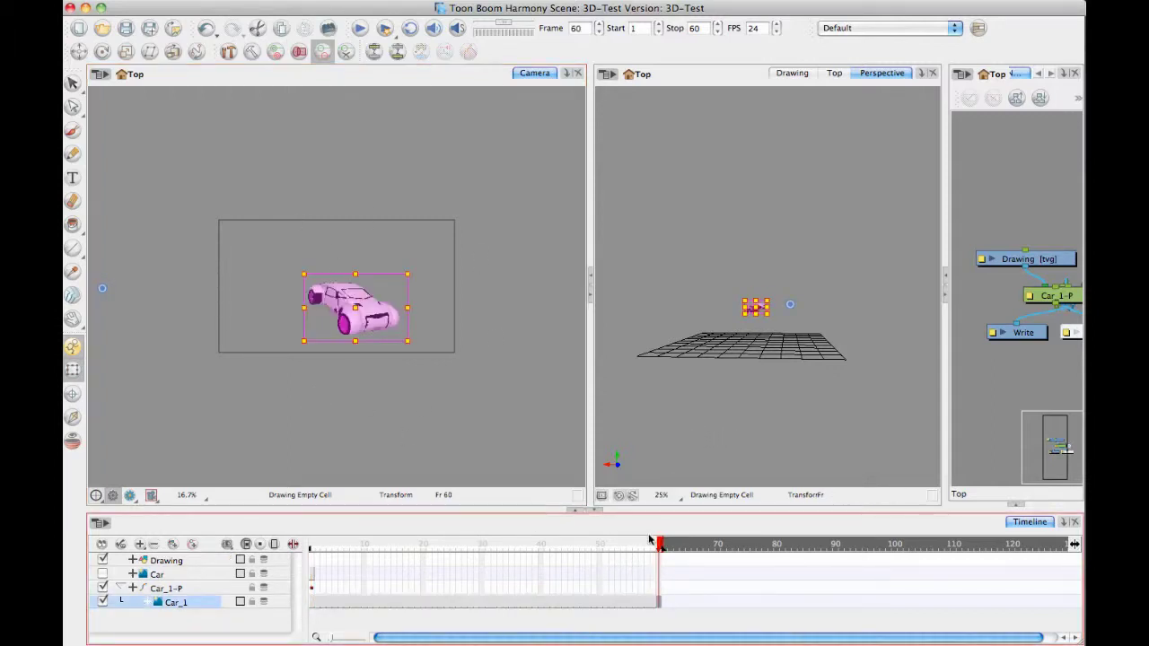
{"action": "left_click_drag", "start_coordinate": [658, 546], "coordinate": [244, 540]}
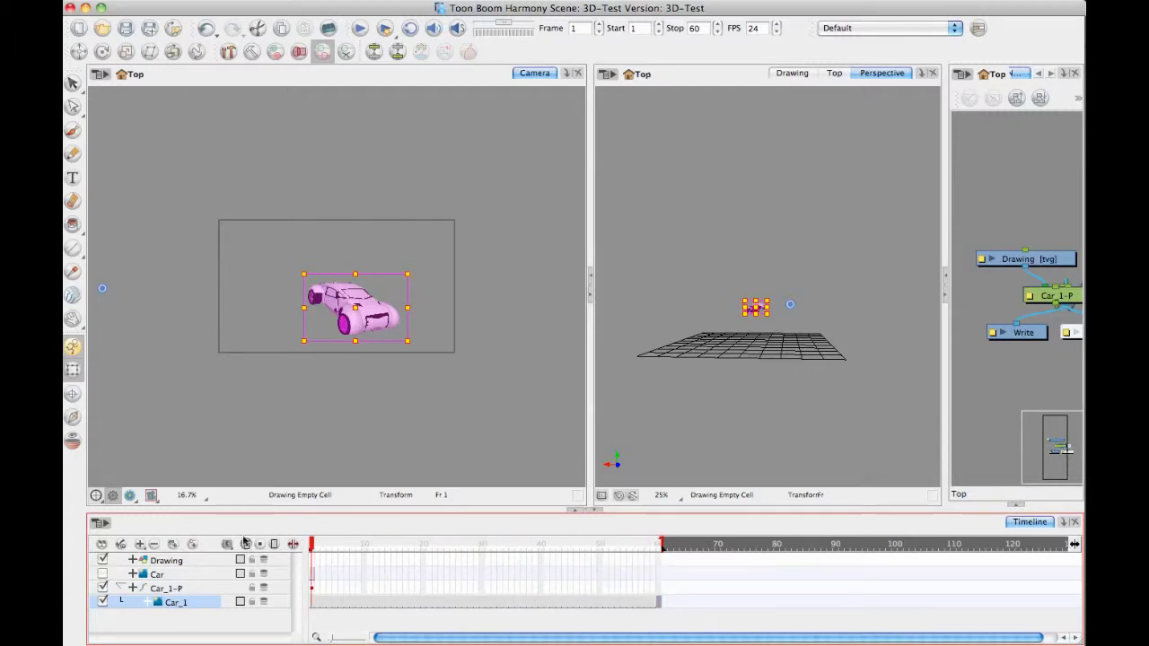
{"action": "left_click", "coordinate": [370, 588]}
{"action": "left_click", "coordinate": [481, 256]}
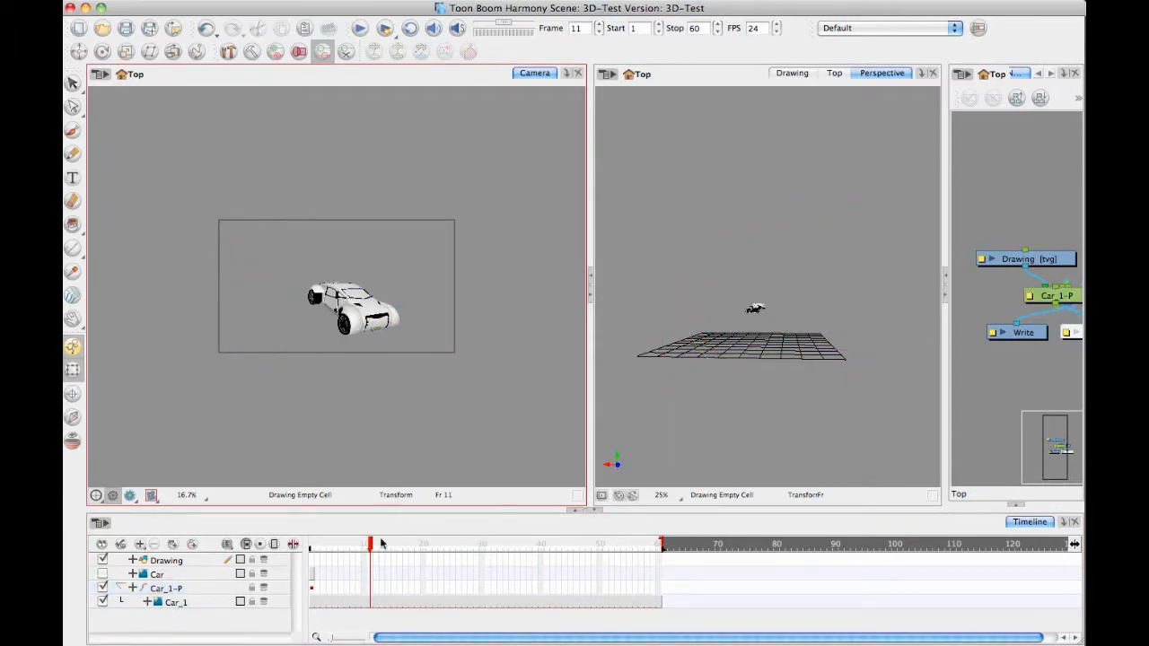
{"action": "left_click_drag", "start_coordinate": [379, 548], "coordinate": [492, 549]}
{"action": "left_click_drag", "start_coordinate": [538, 510], "coordinate": [213, 498]}
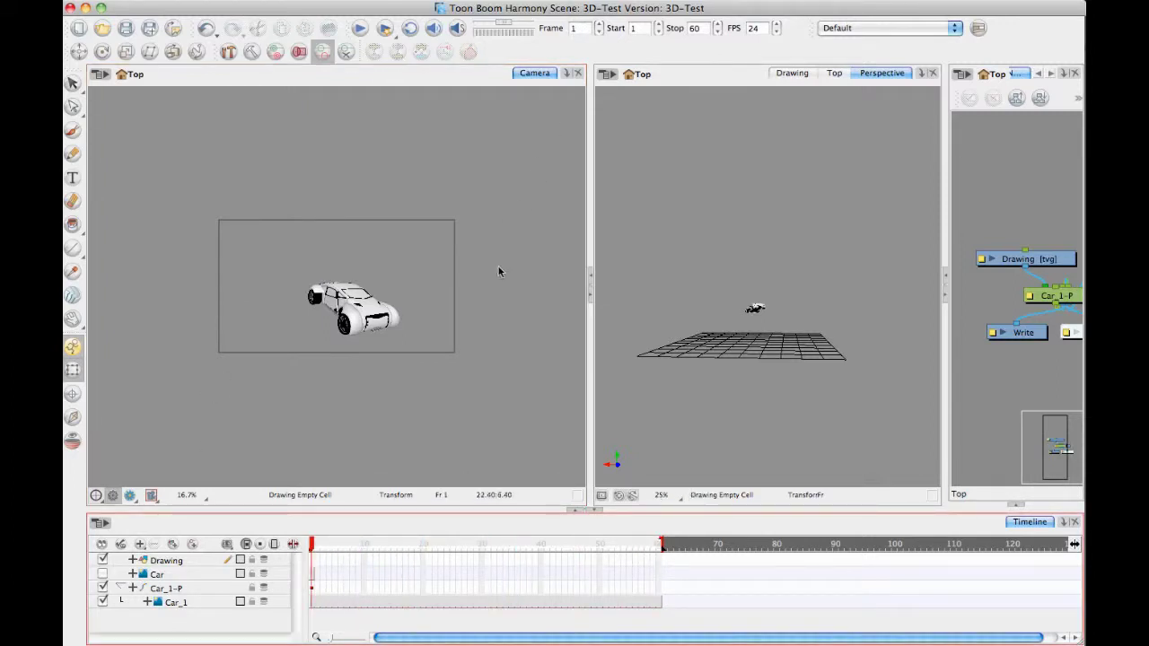
{"action": "scroll", "coordinate": [392, 314], "scroll_direction": "up", "scroll_amount": 3}
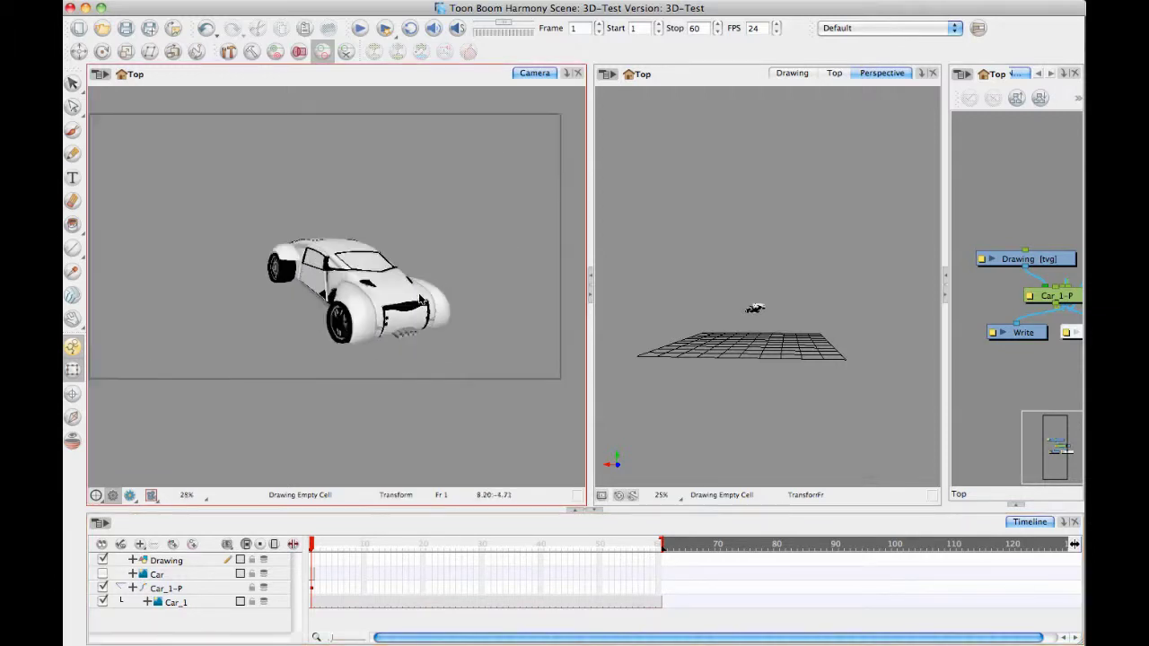
{"action": "left_click_drag", "start_coordinate": [410, 359], "coordinate": [443, 395]}
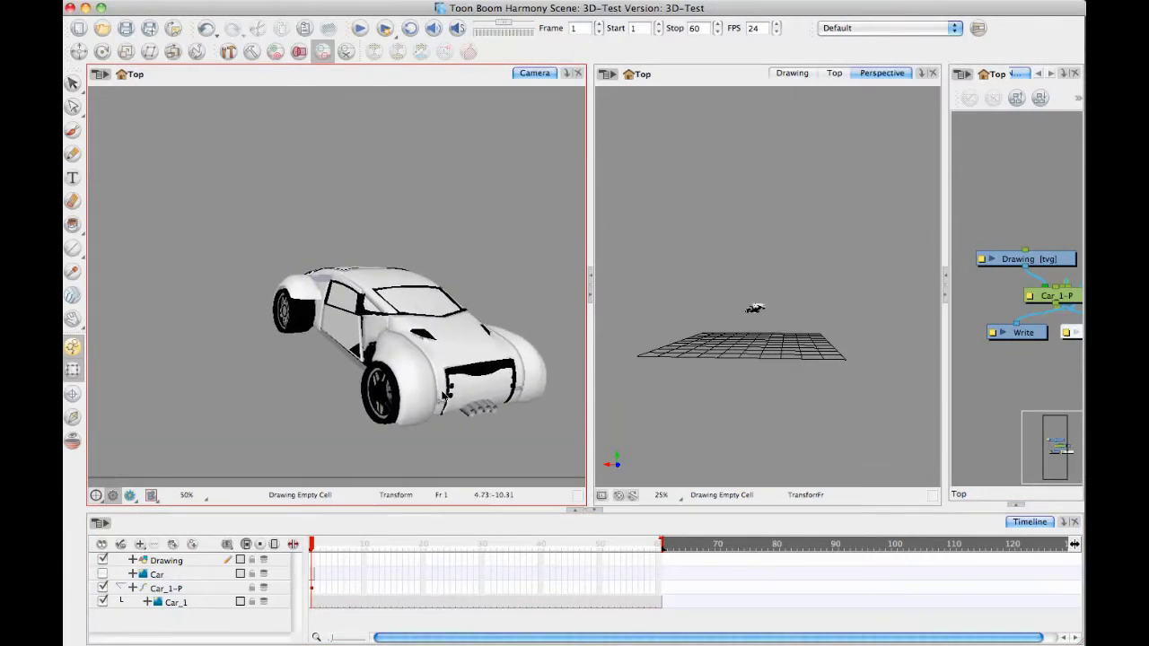
{"action": "left_click", "coordinate": [489, 588]}
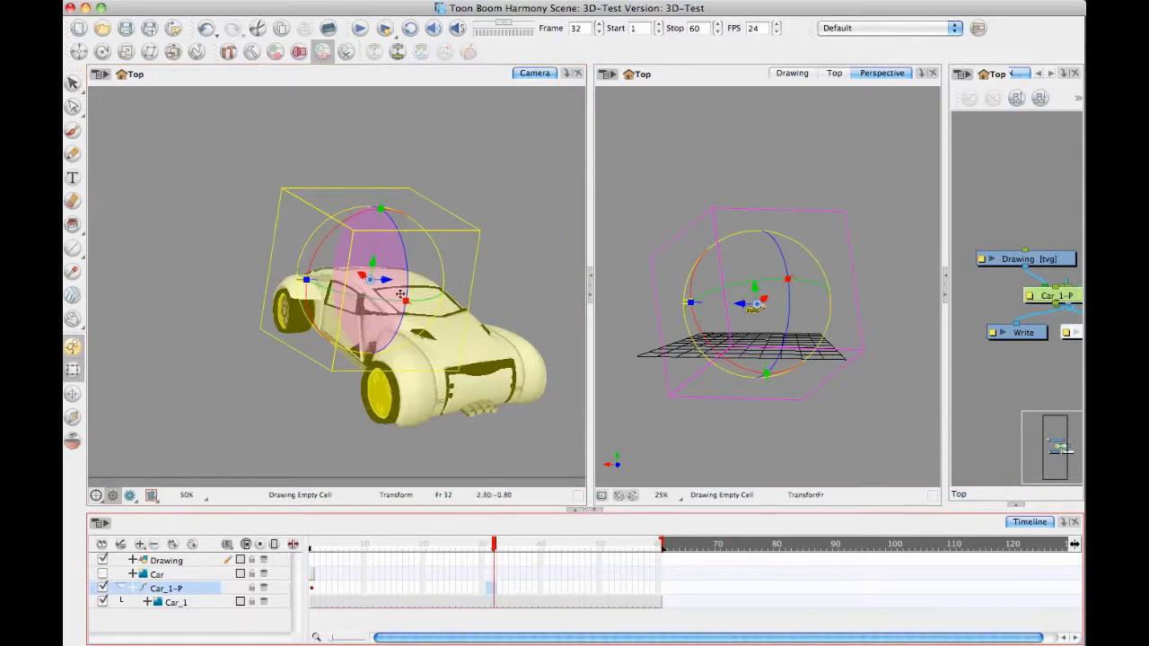
{"action": "key", "text": "2"}
{"action": "key", "text": "2"}
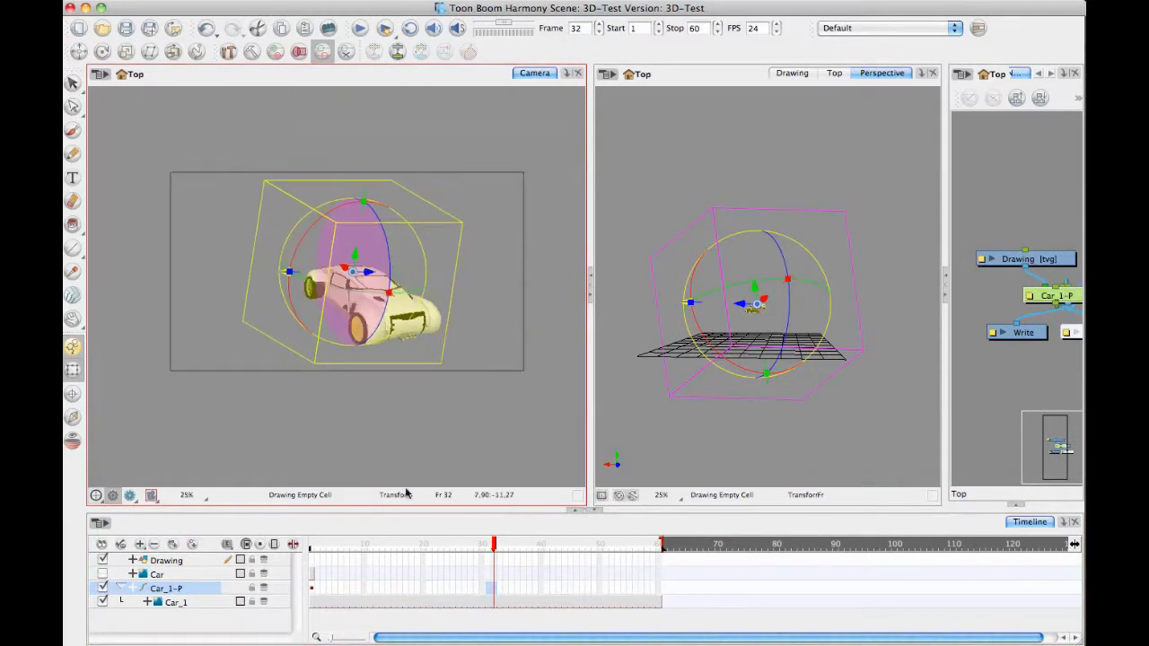
Move the car up-left at frame 1, then reposition it from the Top view at frame 40.
{"action": "left_click", "coordinate": [314, 589]}
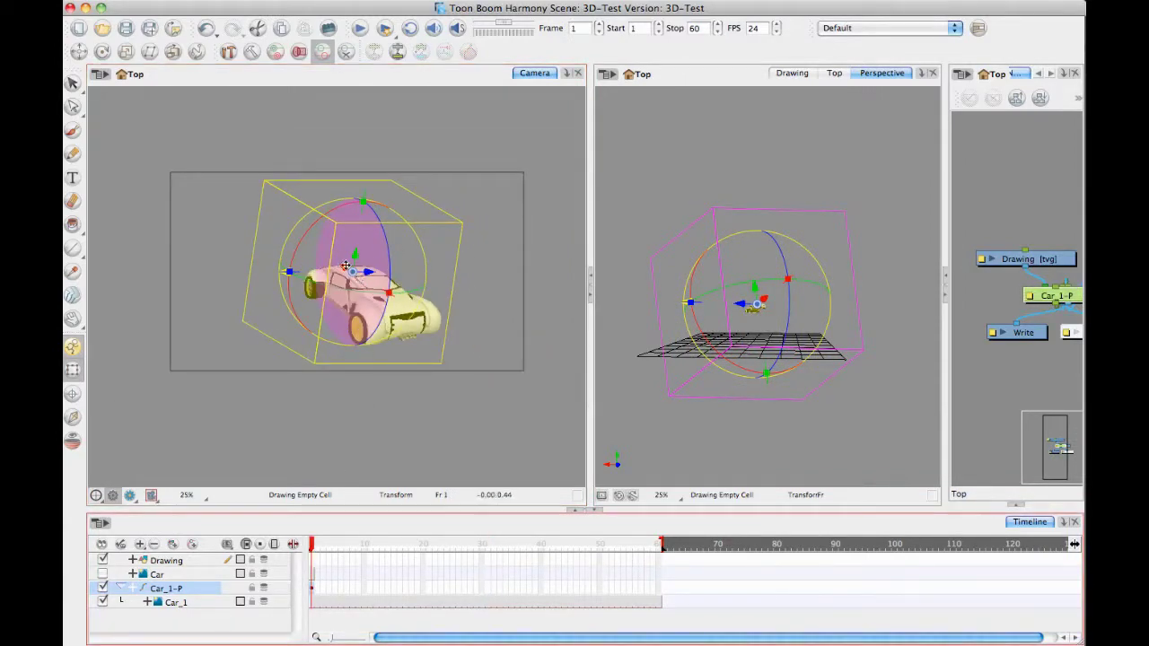
{"action": "left_click_drag", "start_coordinate": [342, 267], "coordinate": [364, 246]}
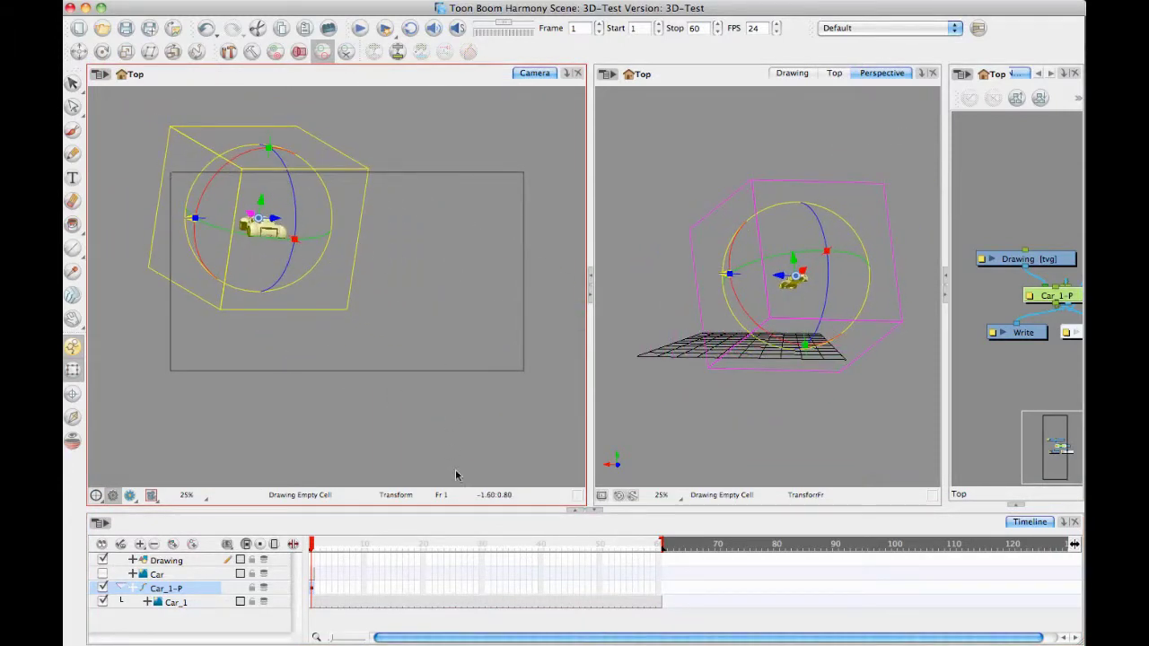
{"action": "left_click", "coordinate": [541, 589]}
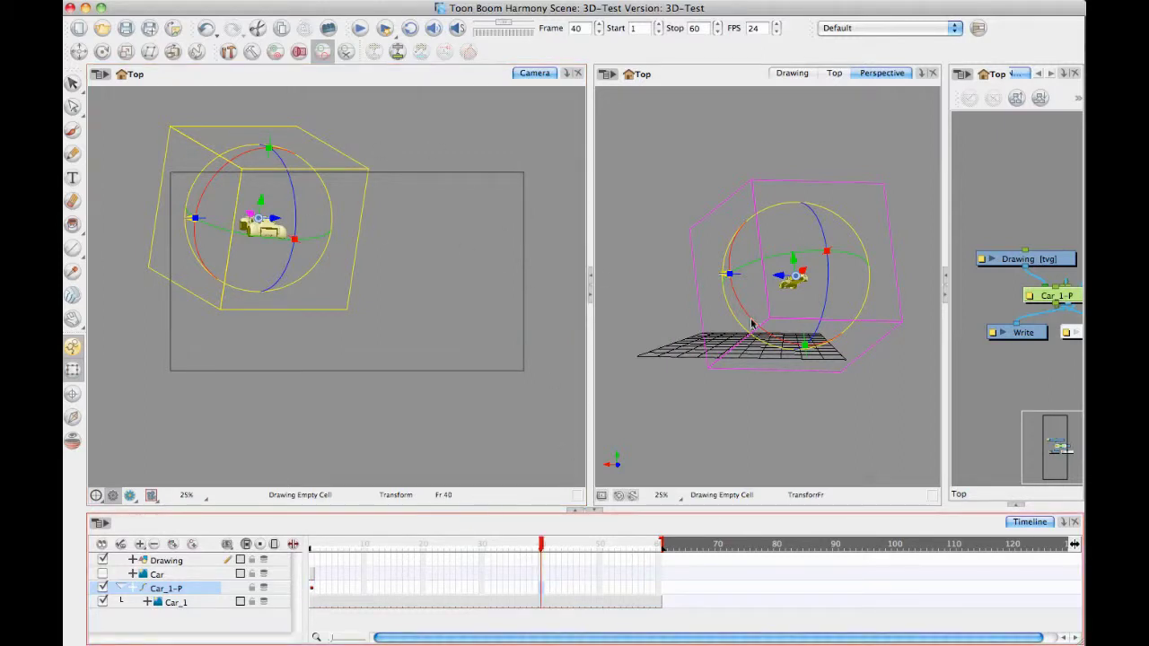
{"action": "left_click_drag", "start_coordinate": [796, 332], "coordinate": [934, 155]}
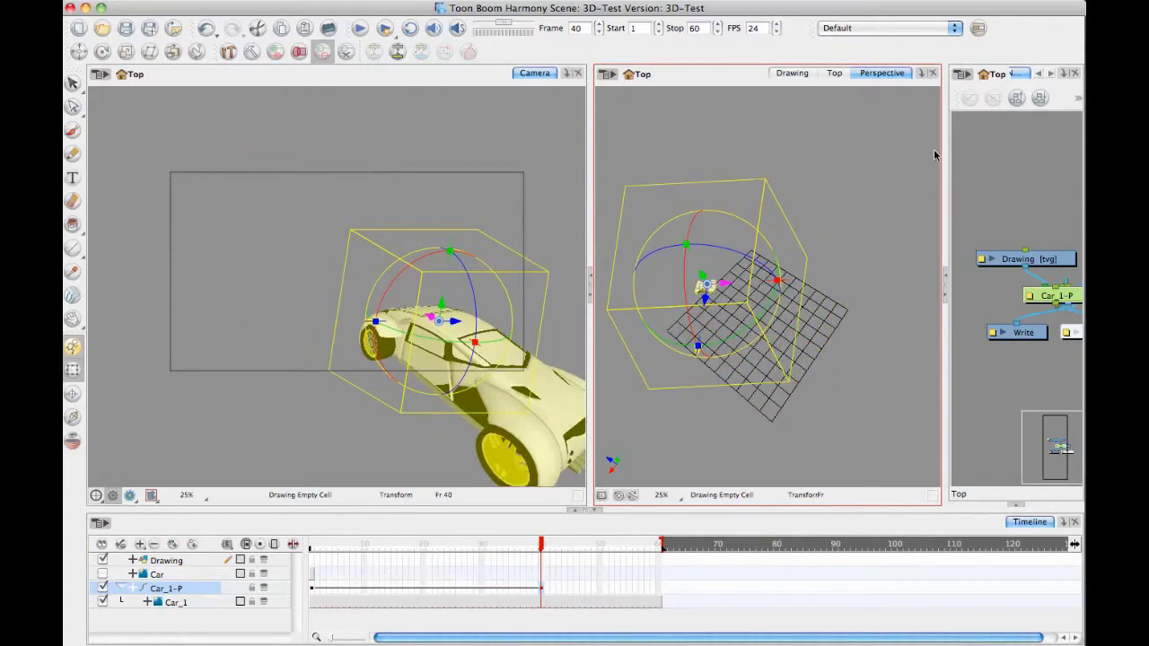
{"action": "left_click", "coordinate": [833, 73]}
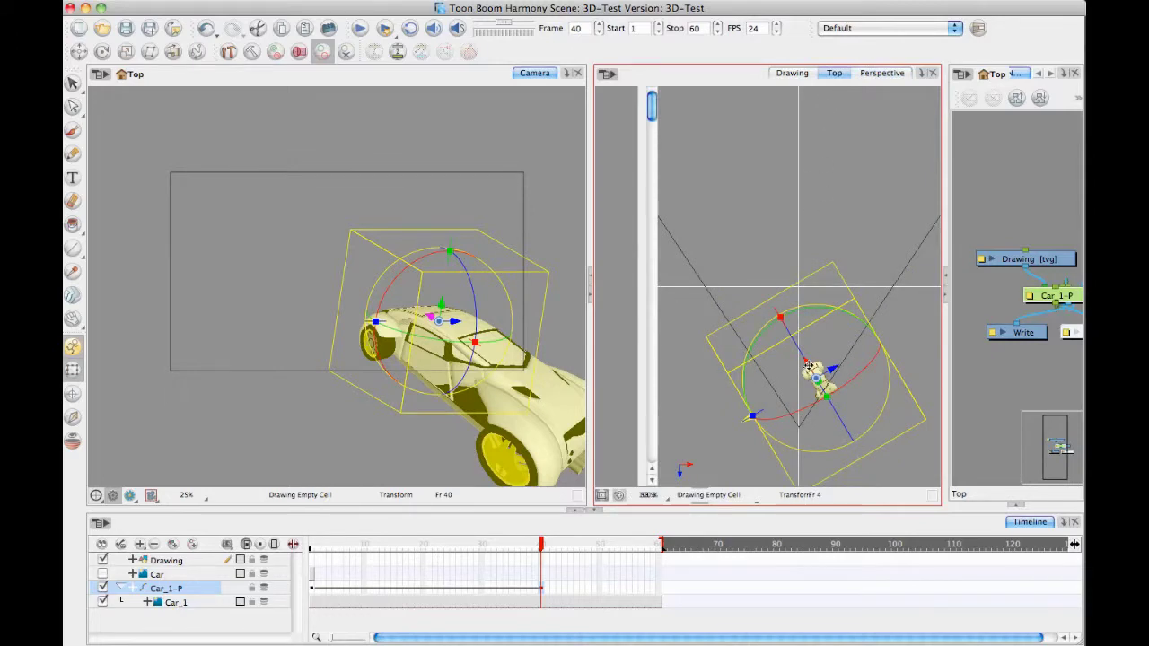
{"action": "left_click_drag", "start_coordinate": [813, 368], "coordinate": [821, 416]}
Scrub from frame 1 to frame 44 to preview the car's new motion.
{"action": "left_click_drag", "start_coordinate": [540, 559], "coordinate": [243, 505]}
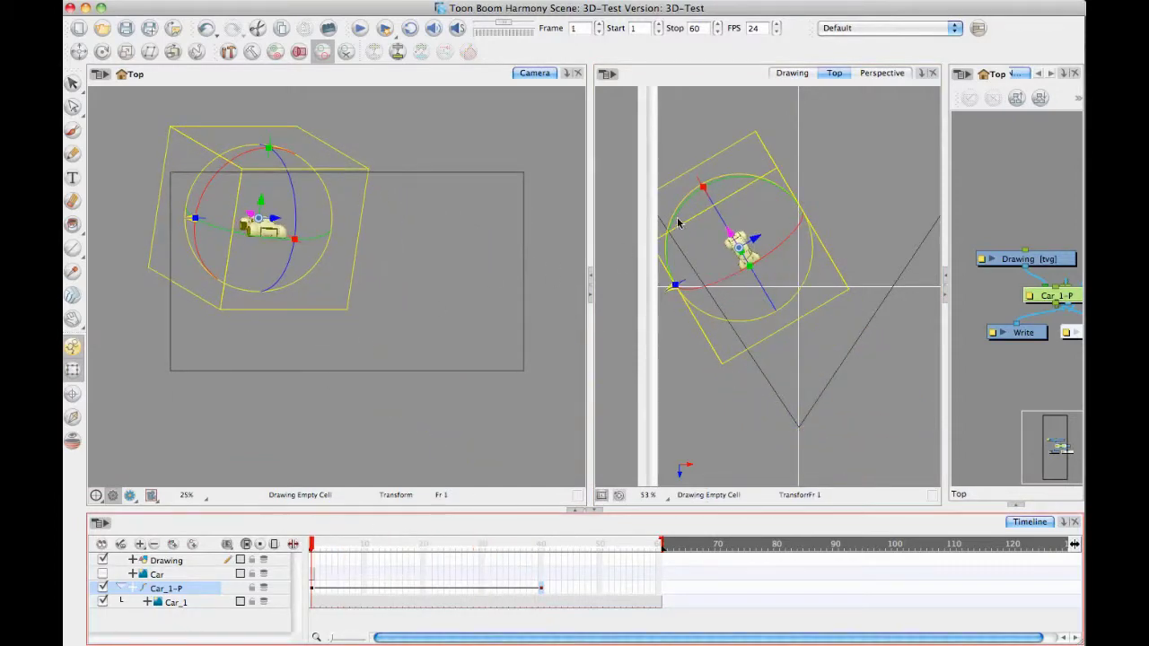
{"action": "left_click", "coordinate": [538, 292]}
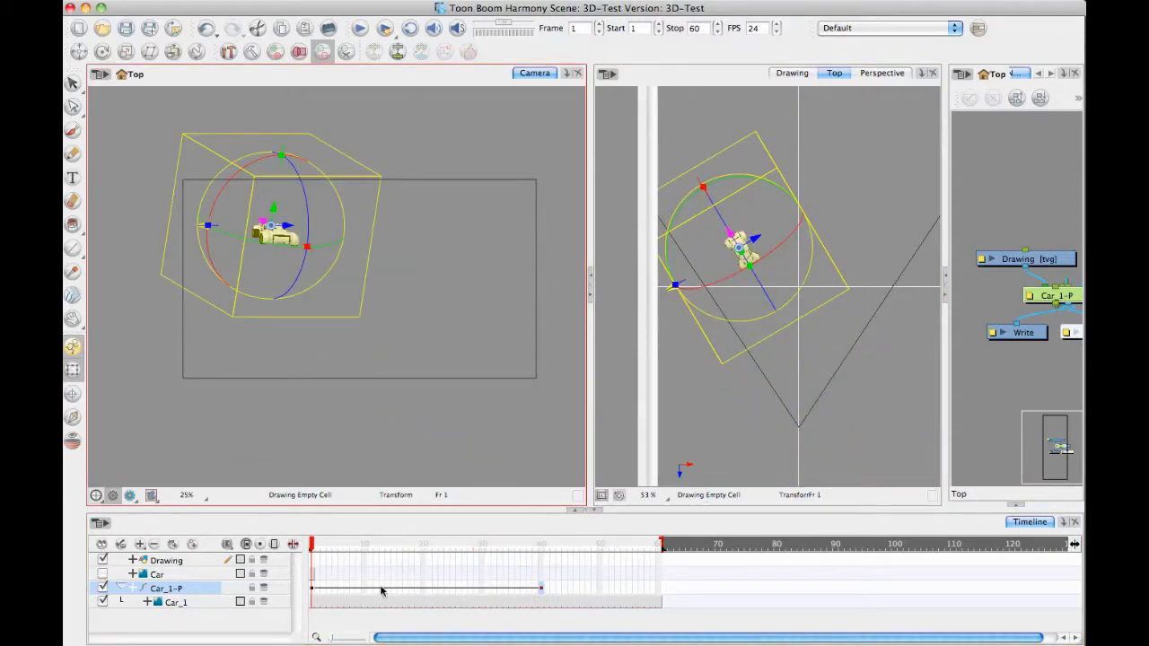
{"action": "left_click_drag", "start_coordinate": [313, 546], "coordinate": [570, 549]}
{"action": "left_click", "coordinate": [459, 254]}
Zoom and pan the Camera view to the right to recentre the car.
{"action": "scroll", "coordinate": [472, 179], "scroll_direction": "down", "scroll_amount": 4}
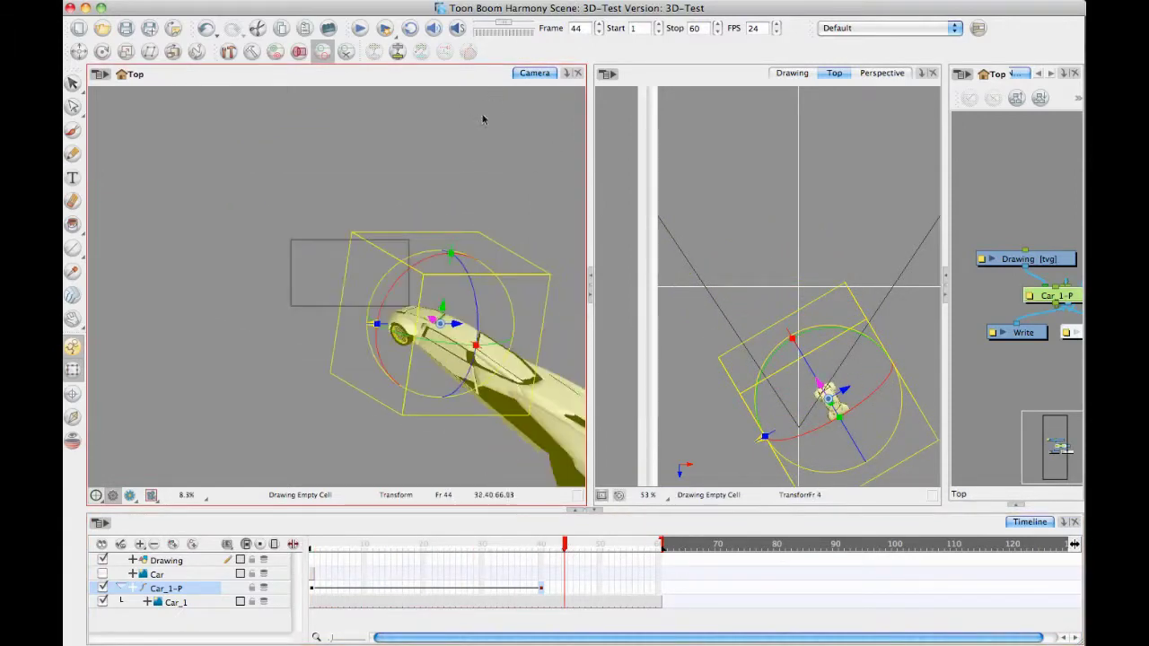
{"action": "scroll", "coordinate": [509, 278], "scroll_direction": "down", "scroll_amount": 3}
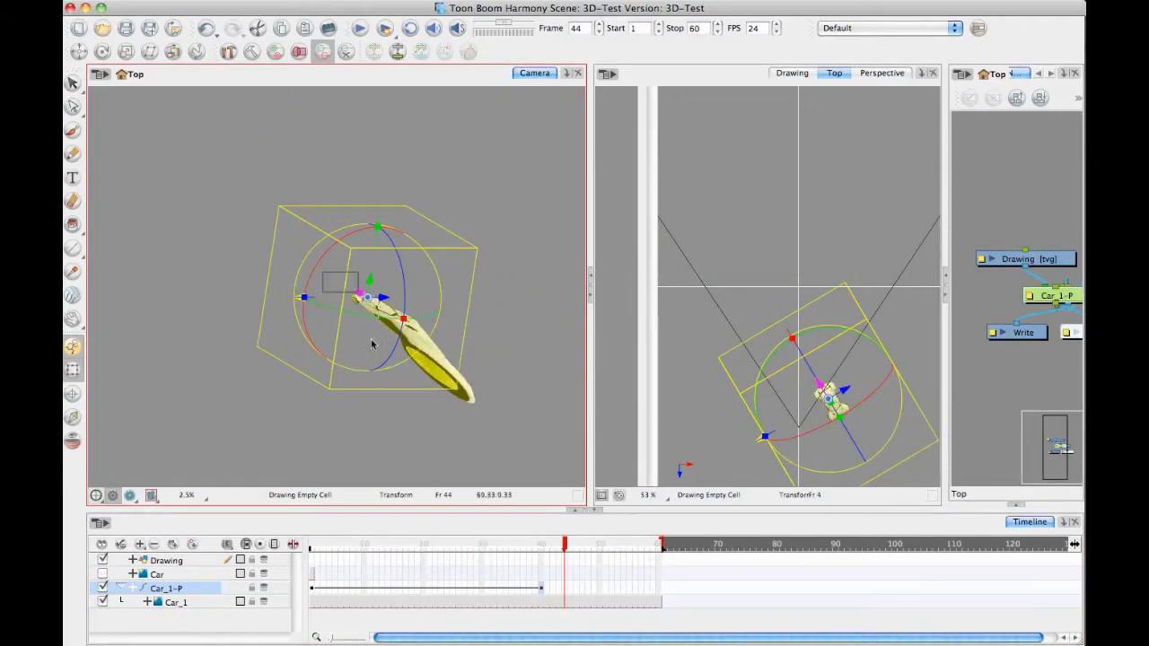
{"action": "scroll", "coordinate": [377, 354], "scroll_direction": "up", "scroll_amount": 2}
{"action": "left_click_drag", "start_coordinate": [416, 301], "coordinate": [464, 345]}
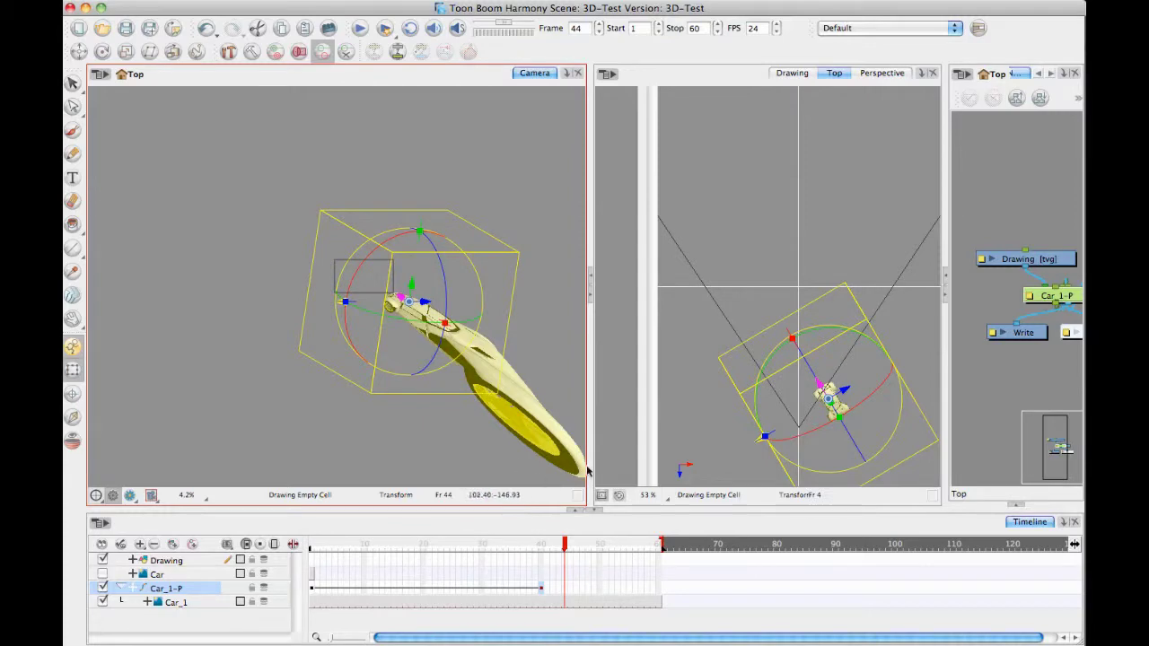
Return the right view to Perspective, then orbit and zoom until the grid tilts under the car.
{"action": "left_click", "coordinate": [880, 73]}
{"action": "left_click_drag", "start_coordinate": [789, 308], "coordinate": [722, 292]}
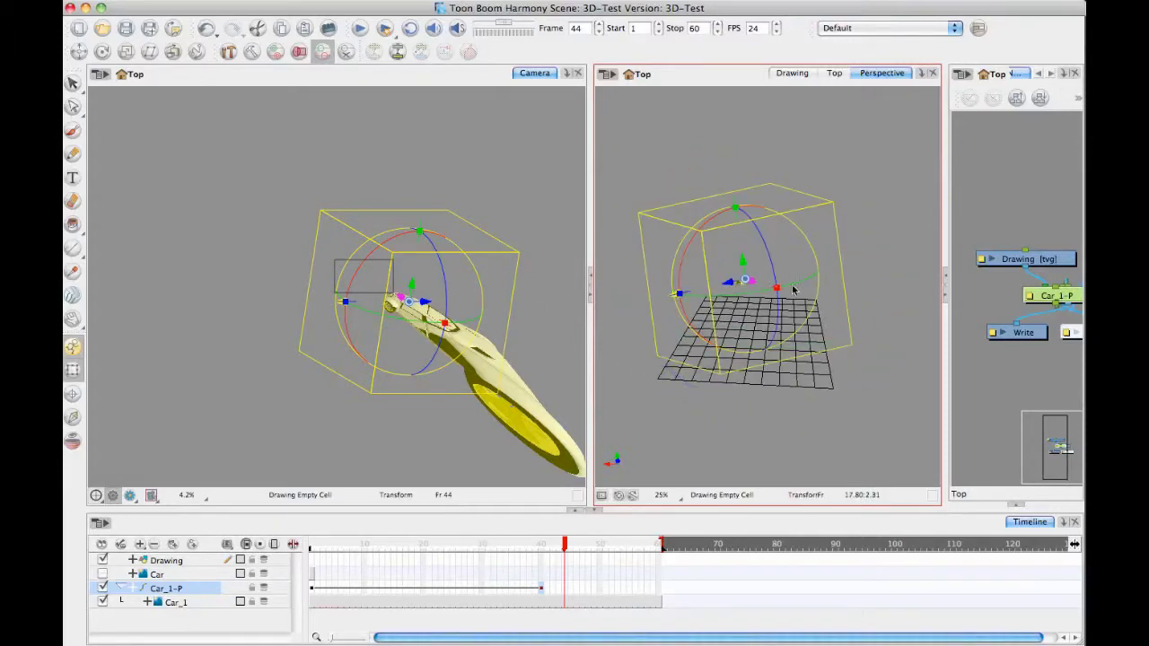
{"action": "scroll", "coordinate": [795, 289], "scroll_direction": "up", "scroll_amount": 10}
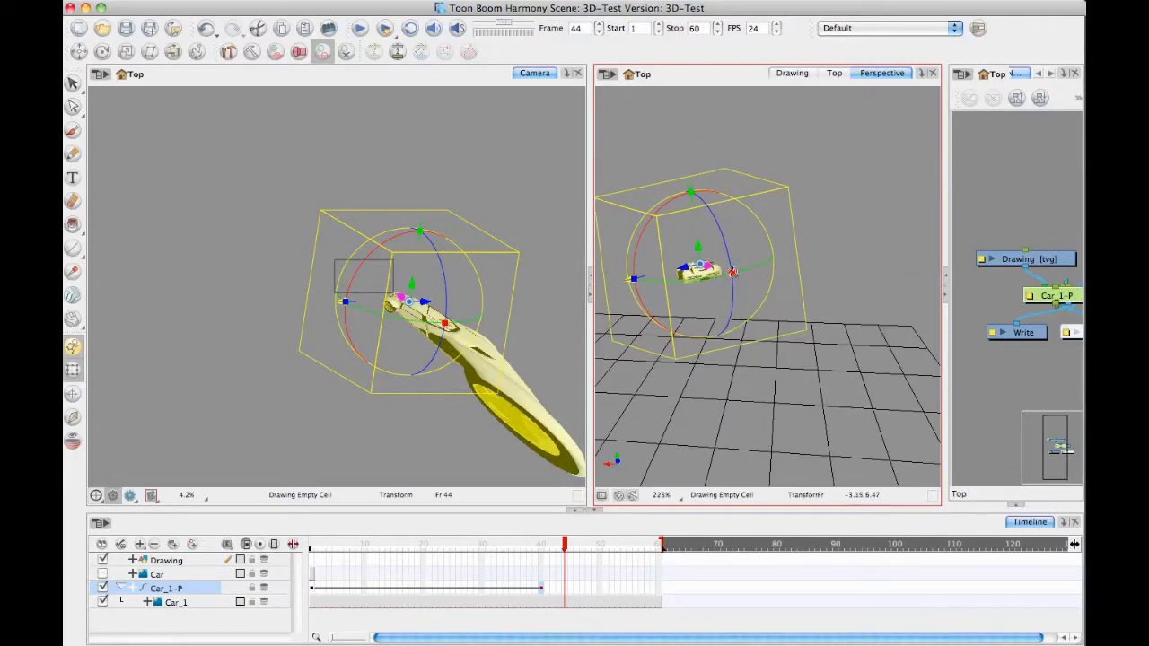
{"action": "left_click_drag", "start_coordinate": [727, 273], "coordinate": [664, 289]}
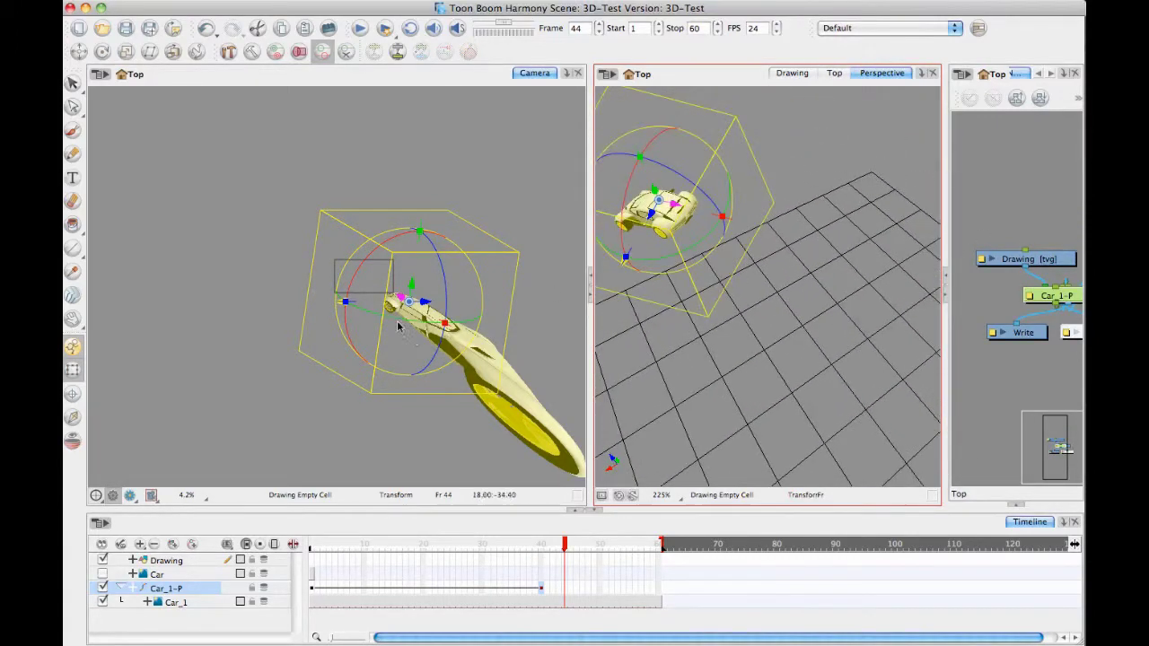
{"action": "scroll", "coordinate": [399, 326], "scroll_direction": "up", "scroll_amount": 1}
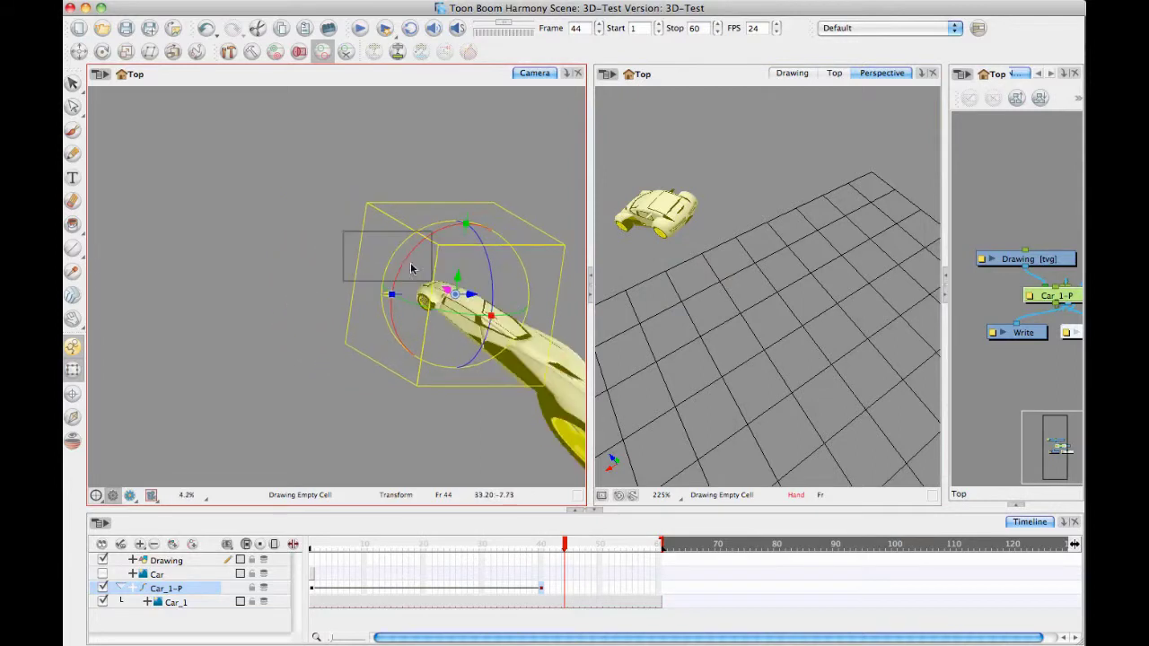
{"action": "scroll", "coordinate": [439, 228], "scroll_direction": "up", "scroll_amount": 1}
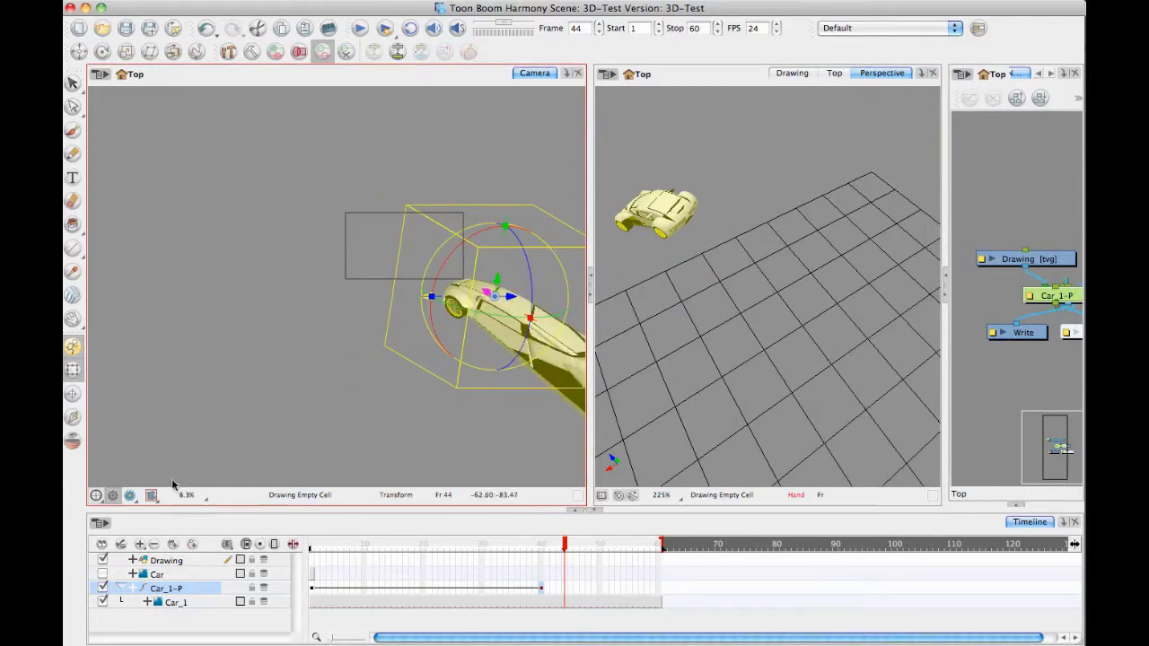
Enable Camera Mask, then recentre the camera frame in the Camera view at frame 15.
{"action": "left_click", "coordinate": [151, 496]}
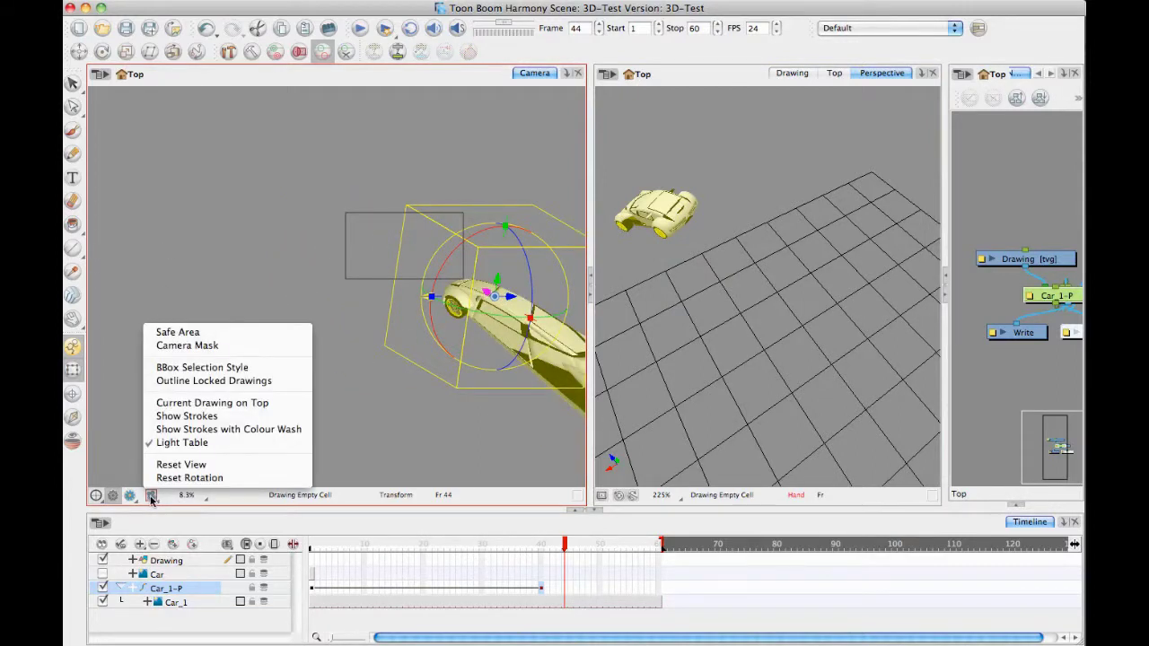
{"action": "left_click", "coordinate": [206, 347]}
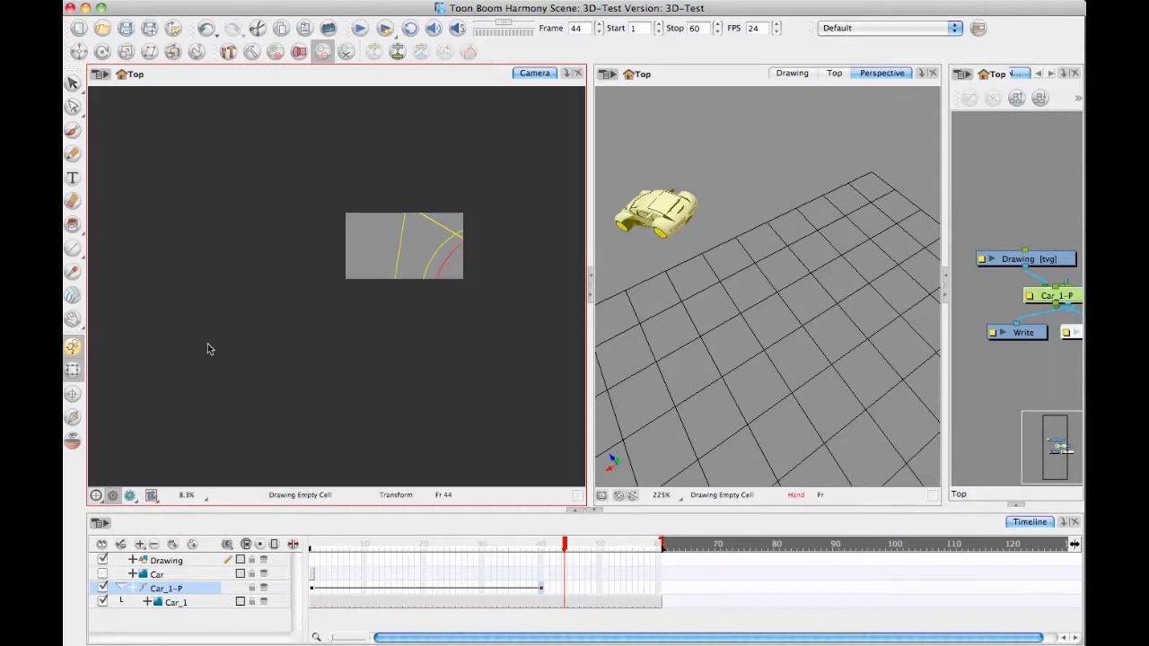
{"action": "left_click_drag", "start_coordinate": [548, 546], "coordinate": [391, 554]}
{"action": "left_click", "coordinate": [653, 195]}
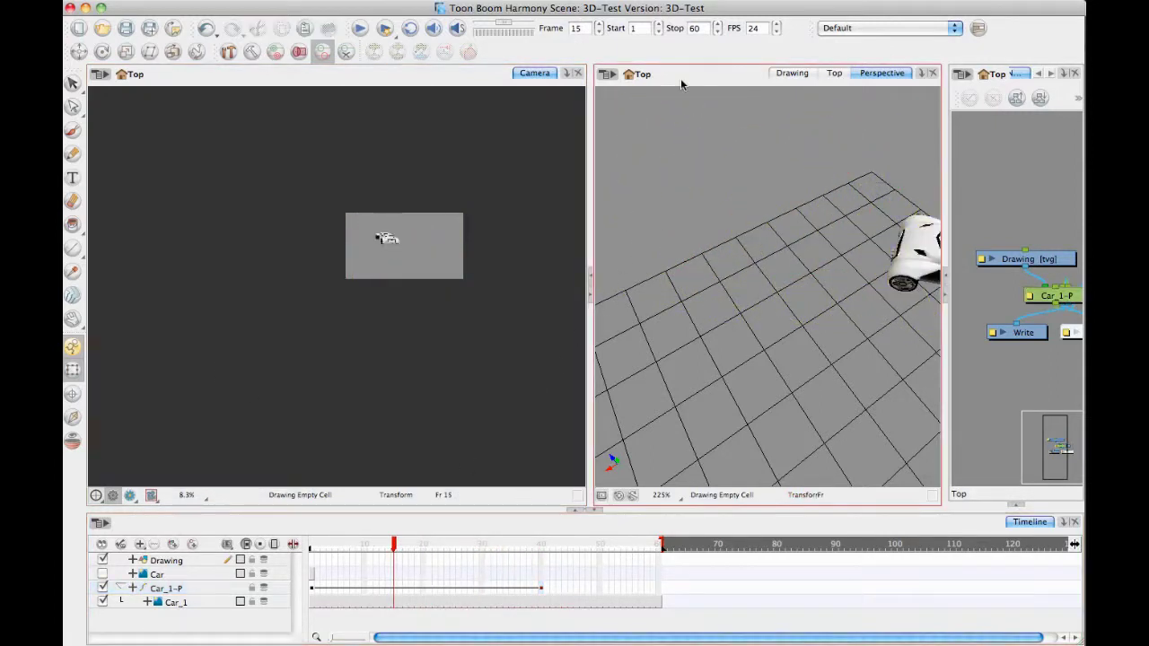
{"action": "left_click", "coordinate": [434, 306]}
{"action": "scroll", "coordinate": [434, 306], "scroll_direction": "up", "scroll_amount": 2}
{"action": "left_click_drag", "start_coordinate": [434, 306], "coordinate": [404, 332]}
{"action": "scroll", "coordinate": [416, 364], "scroll_direction": "up", "scroll_amount": 1}
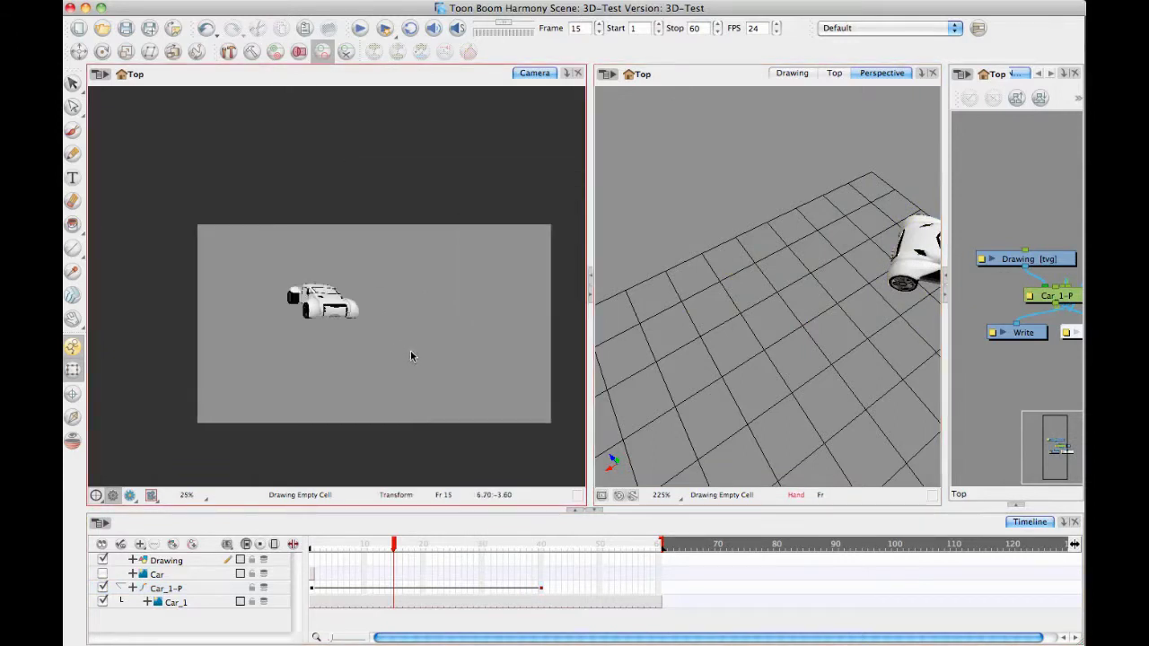
Scrub the animation, then expand Car_1-P to show its Position: Path and Position: Velocity functions.
{"action": "left_click_drag", "start_coordinate": [393, 547], "coordinate": [223, 516]}
{"action": "left_click", "coordinate": [315, 589]}
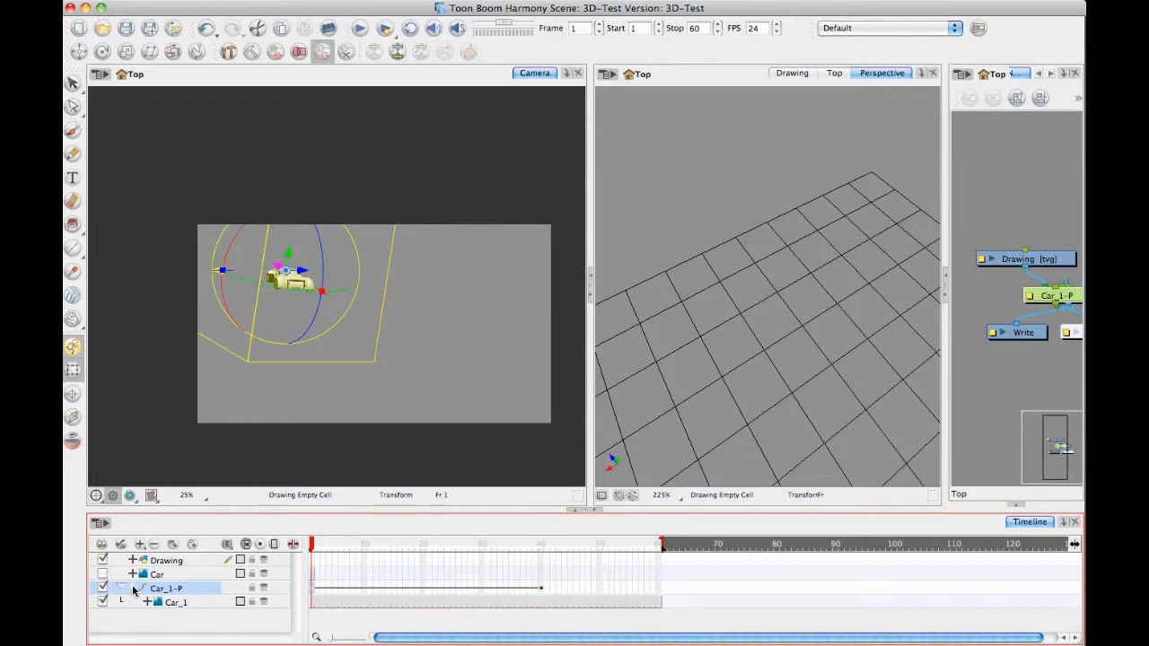
{"action": "left_click", "coordinate": [132, 589]}
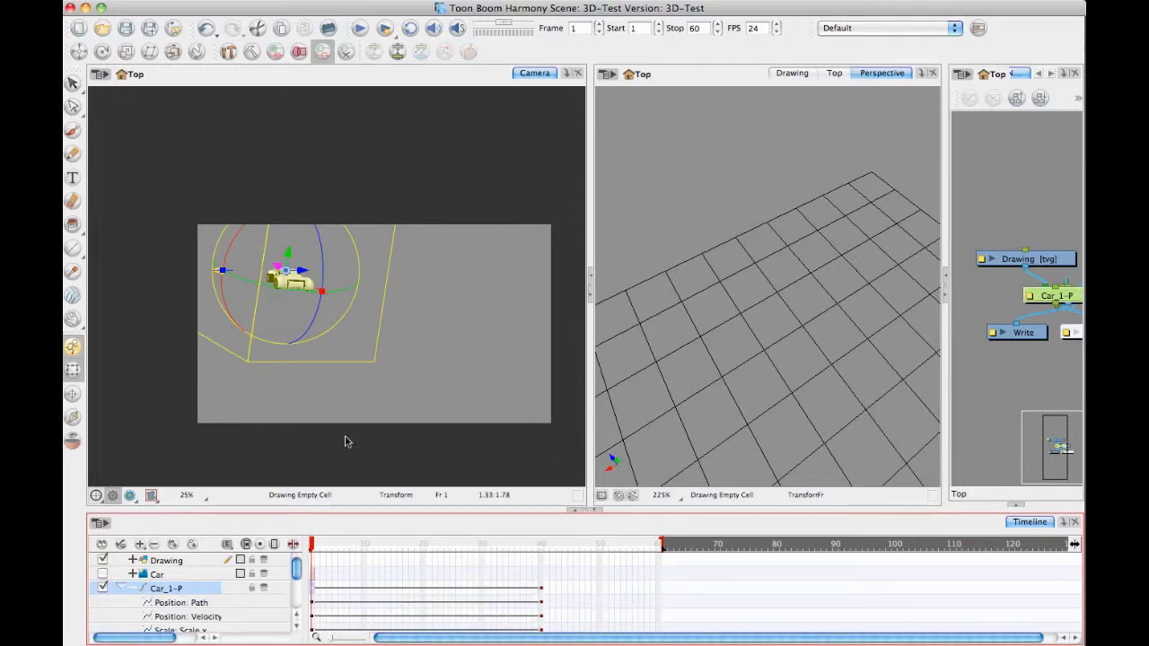
Lengthen the first velocity key's right handle to 25.8753 so the car eases in, then scrub.
{"action": "left_click", "coordinate": [239, 618]}
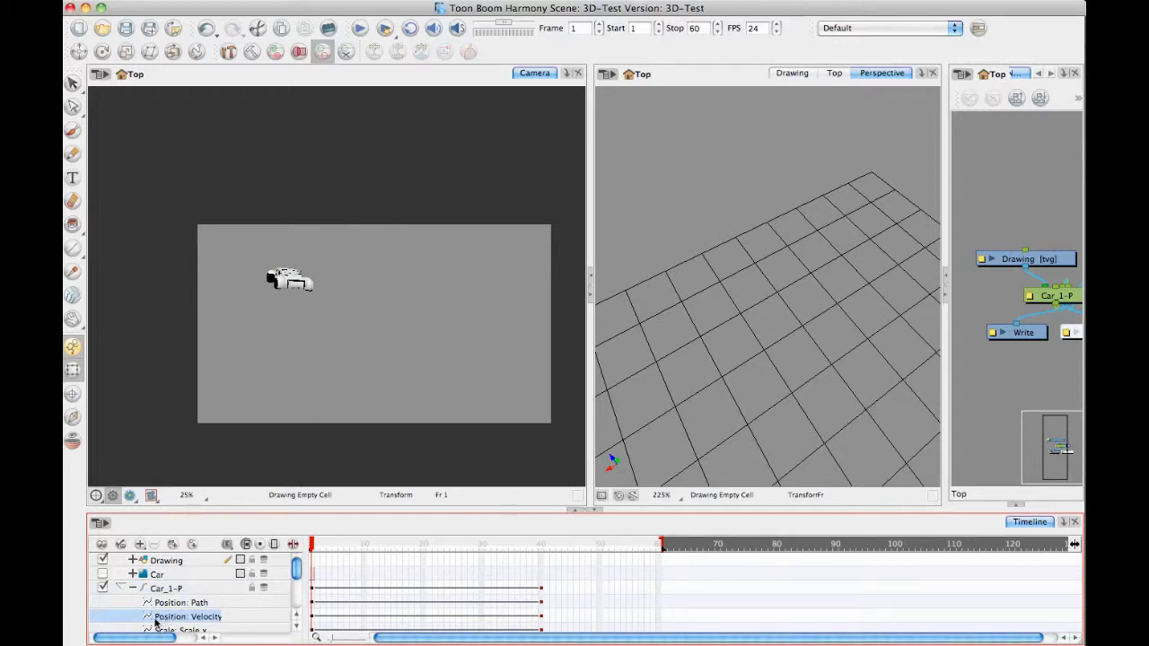
{"action": "double_click", "coordinate": [155, 619]}
{"action": "left_click", "coordinate": [441, 444]}
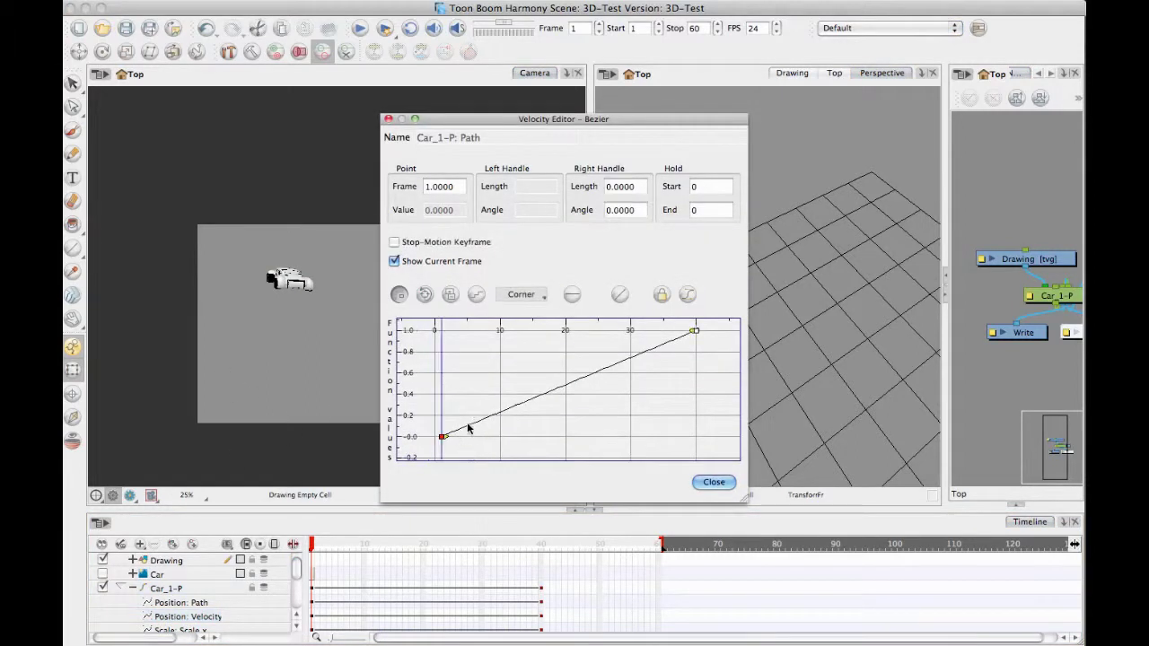
{"action": "left_click_drag", "start_coordinate": [448, 440], "coordinate": [611, 425]}
{"action": "left_click", "coordinate": [713, 482]}
{"action": "left_click_drag", "start_coordinate": [311, 544], "coordinate": [311, 503]}
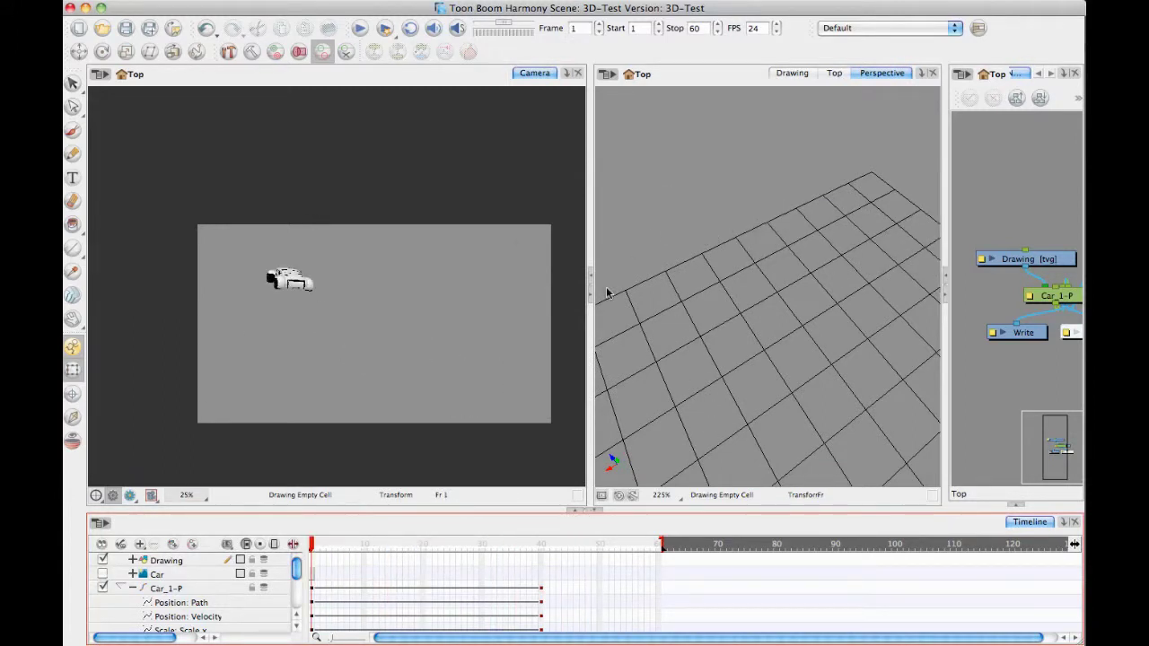
Play the car animation, stop it, and collapse Car_1-P's function rows.
{"action": "left_click", "coordinate": [363, 29]}
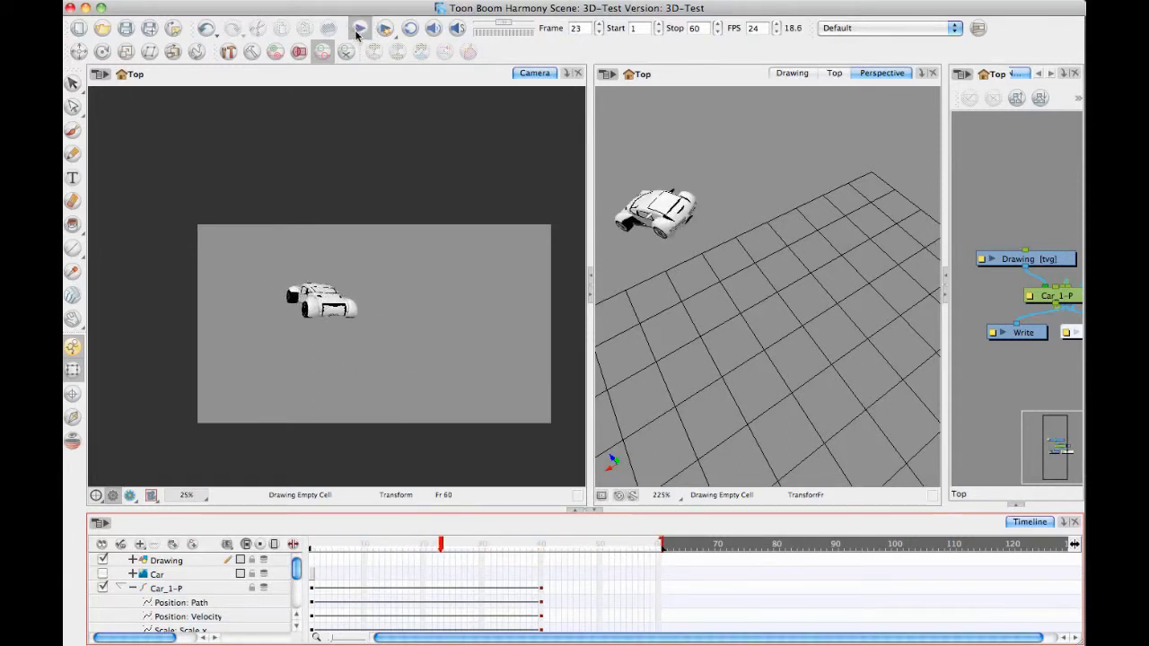
{"action": "left_click", "coordinate": [358, 30]}
{"action": "left_click", "coordinate": [132, 587]}
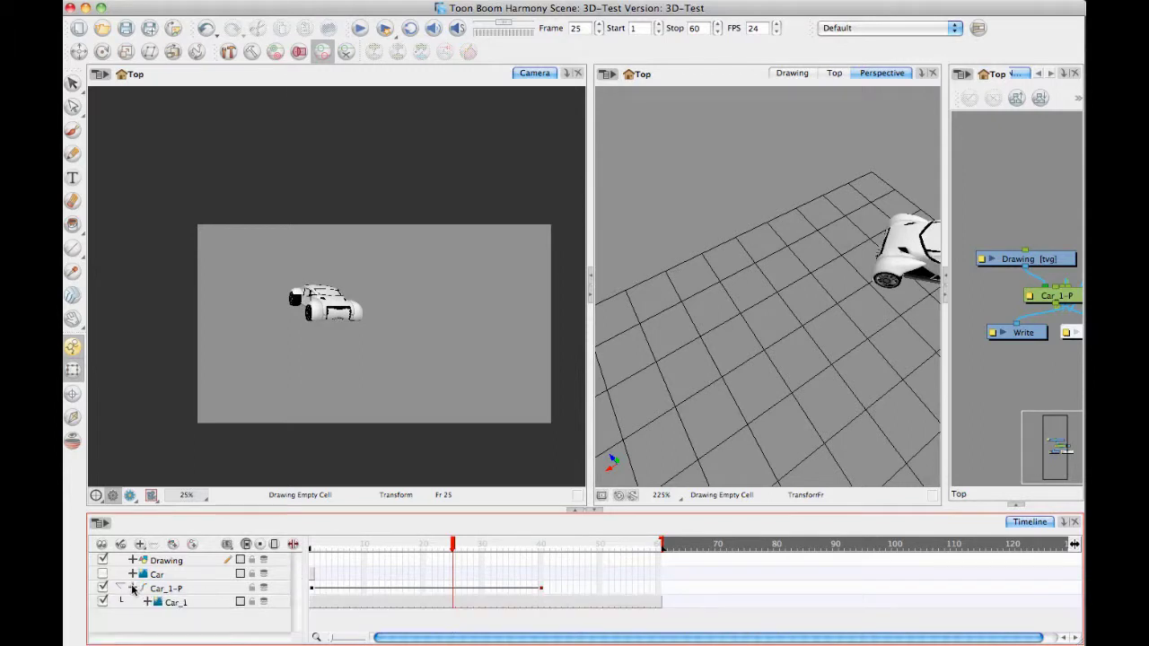
Check frames 40, 20 and 1, replay the animation and scrub through it.
{"action": "left_click", "coordinate": [540, 588]}
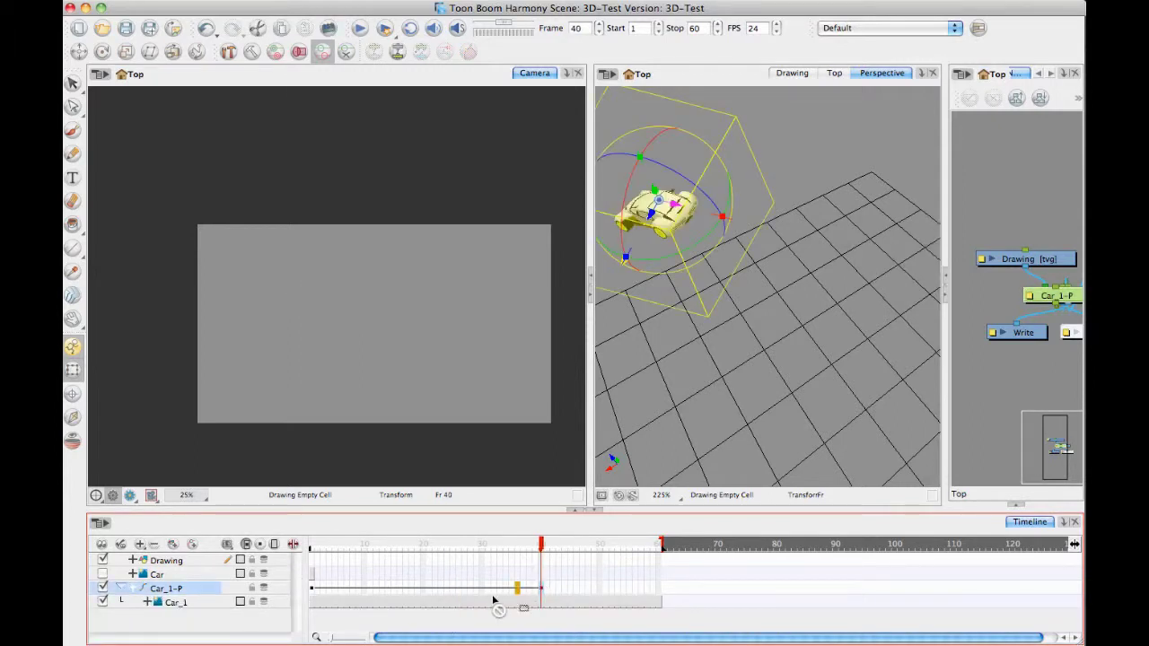
{"action": "left_click", "coordinate": [421, 549]}
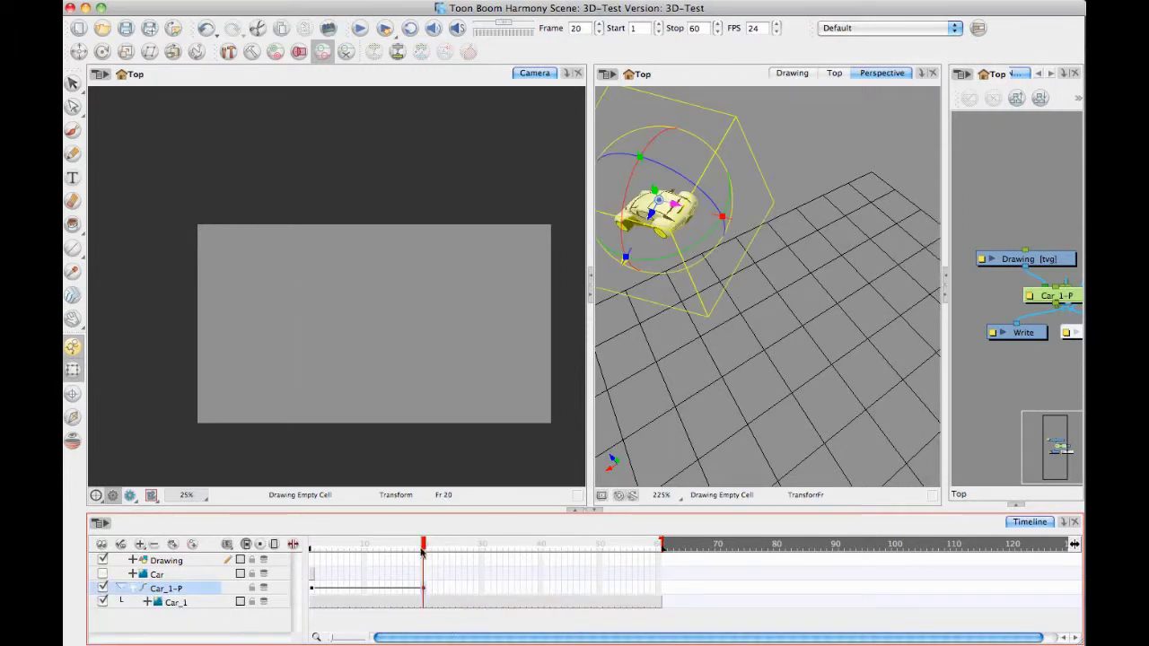
{"action": "left_click", "coordinate": [309, 542]}
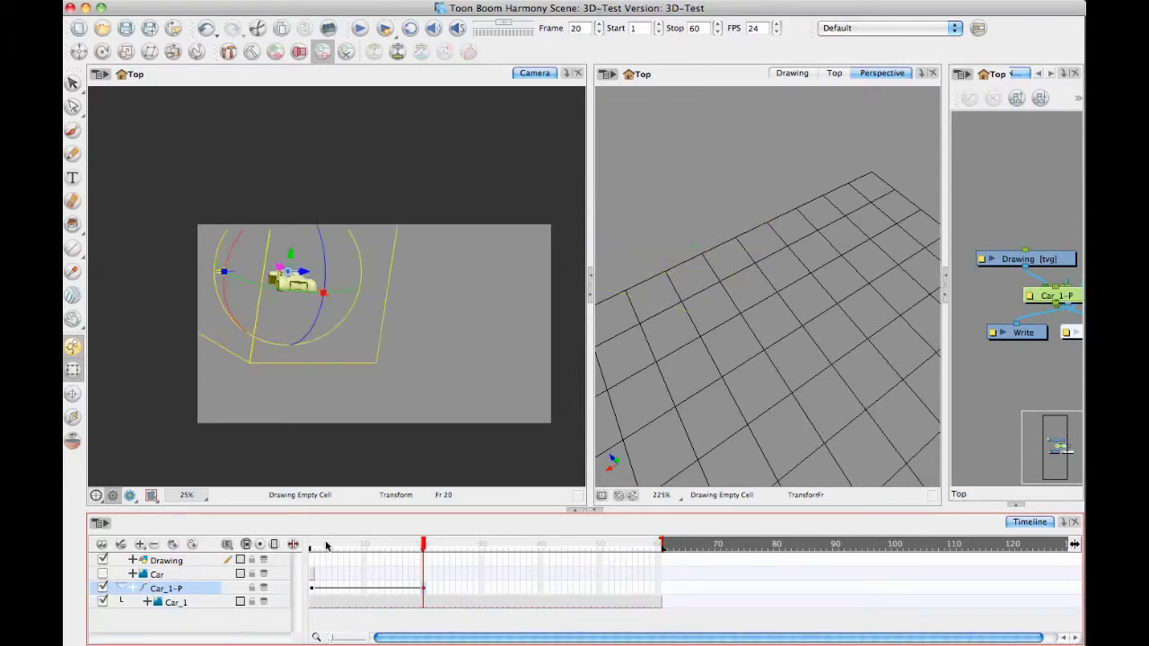
{"action": "left_click", "coordinate": [359, 28]}
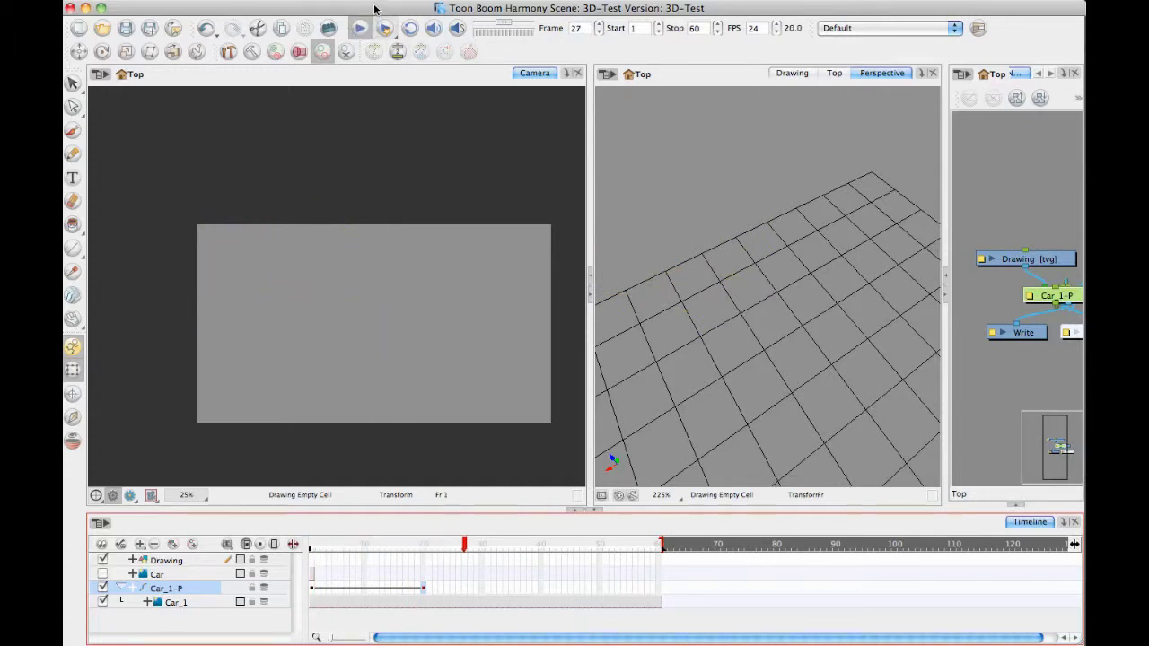
{"action": "left_click", "coordinate": [360, 28]}
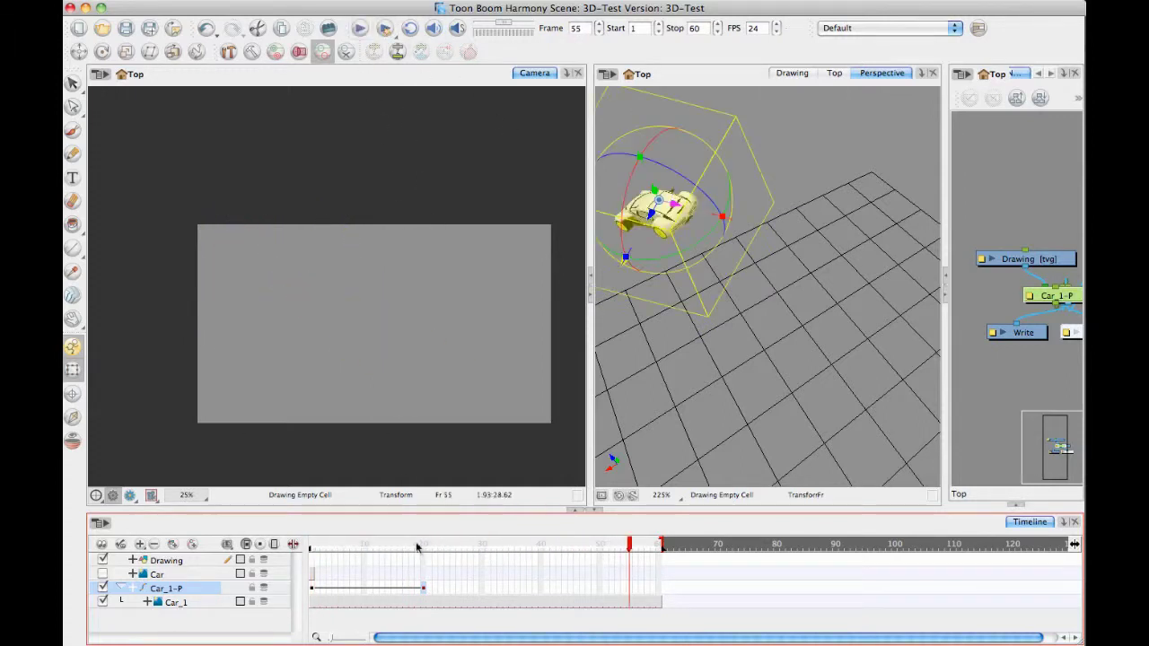
{"action": "left_click_drag", "start_coordinate": [423, 548], "coordinate": [288, 558]}
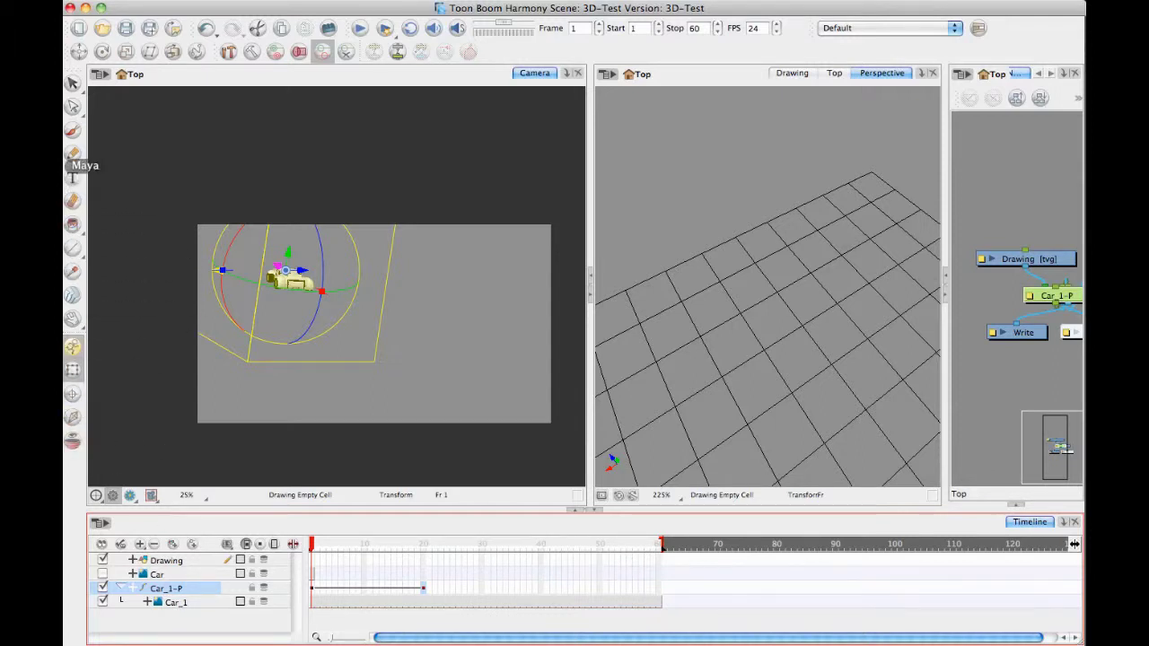
In Maya, close the car render and open recent Loft.mb without saving the car scene.
{"action": "left_click", "coordinate": [68, 165]}
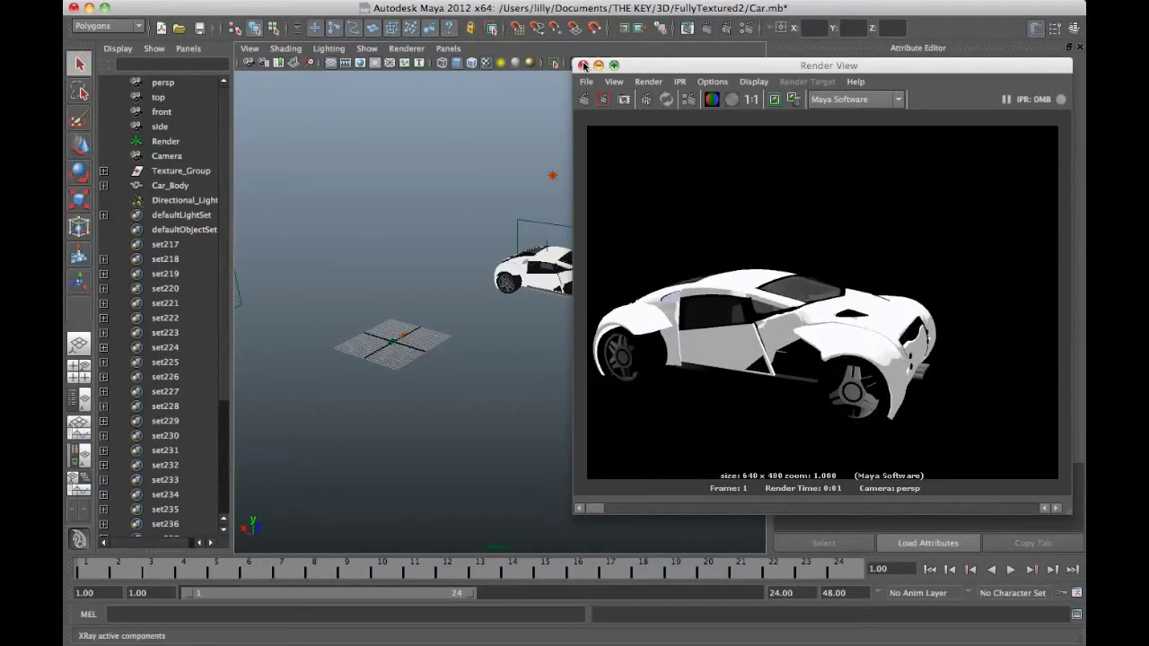
{"action": "left_click", "coordinate": [583, 66]}
{"action": "left_click", "coordinate": [146, 3]}
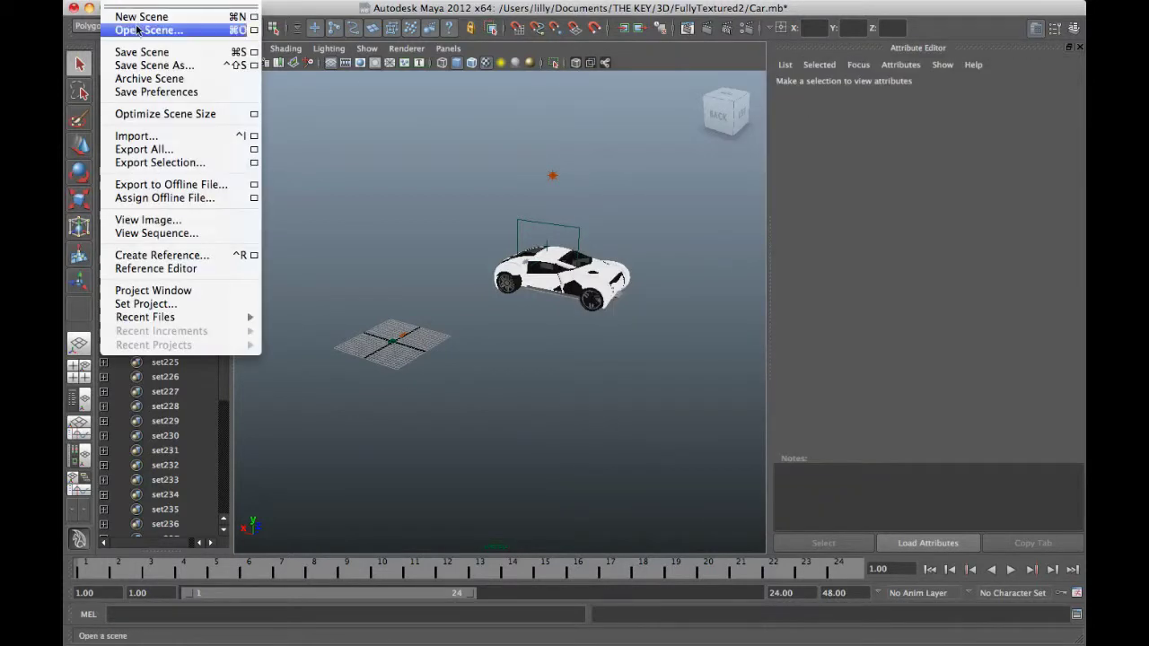
{"action": "mouse_move", "coordinate": [207, 317]}
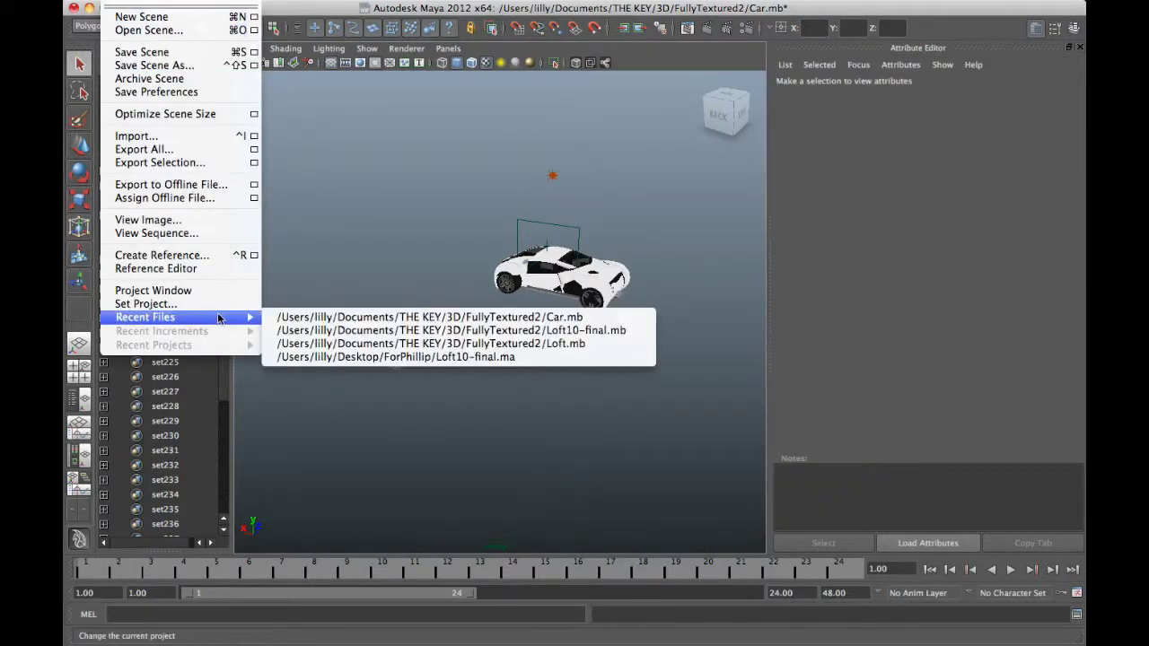
{"action": "left_click", "coordinate": [449, 342]}
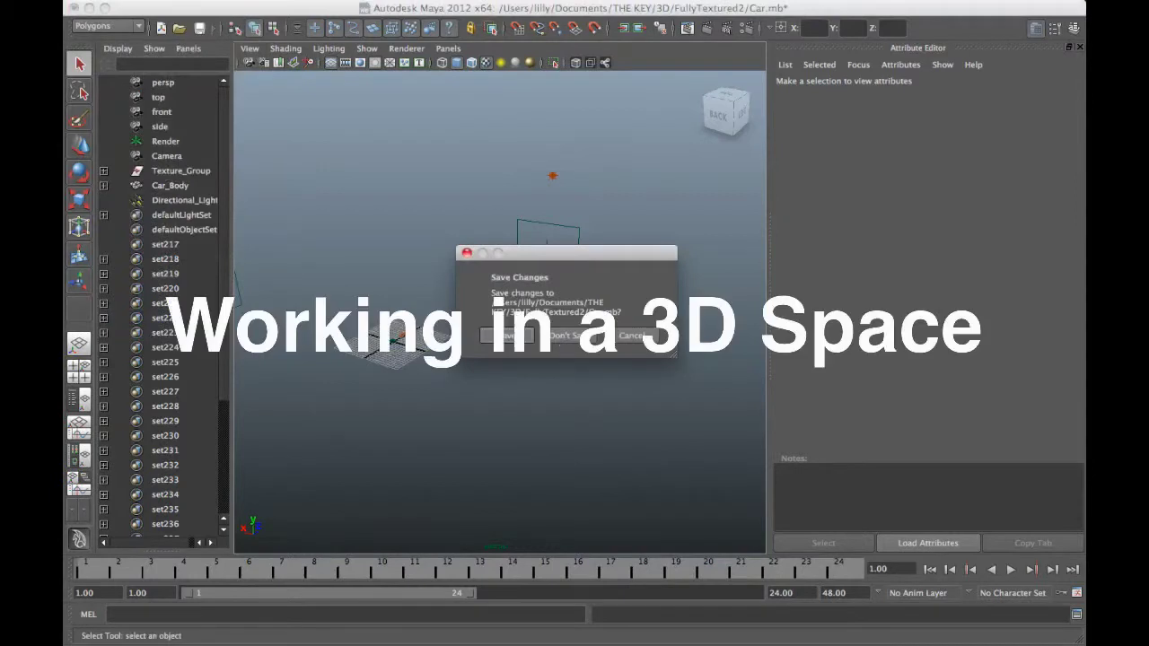
{"action": "left_click", "coordinate": [574, 336]}
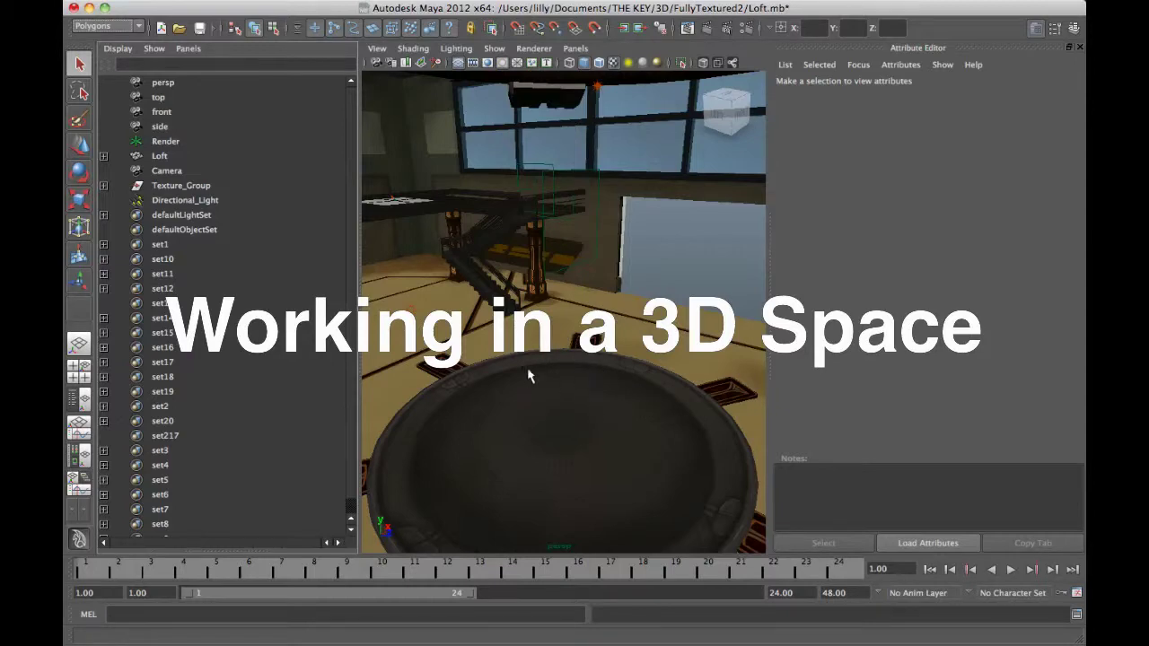
Orbit the loft room and render a 640×480 test of the current frame.
{"action": "left_click_drag", "start_coordinate": [592, 355], "coordinate": [524, 227]}
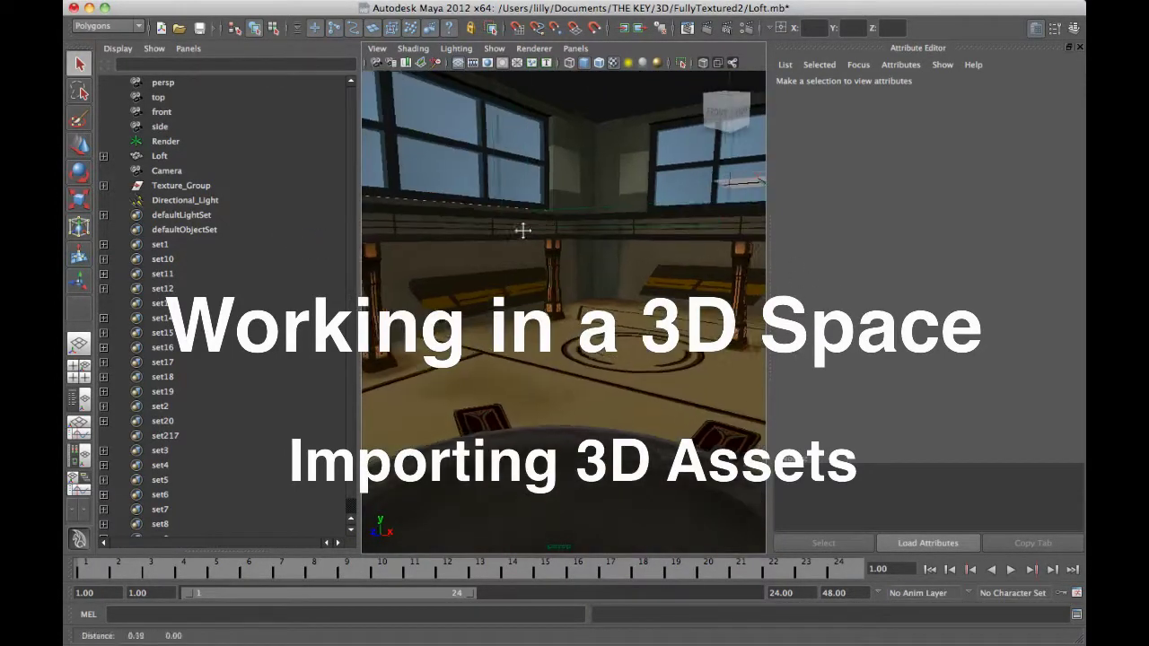
{"action": "left_click", "coordinate": [687, 28]}
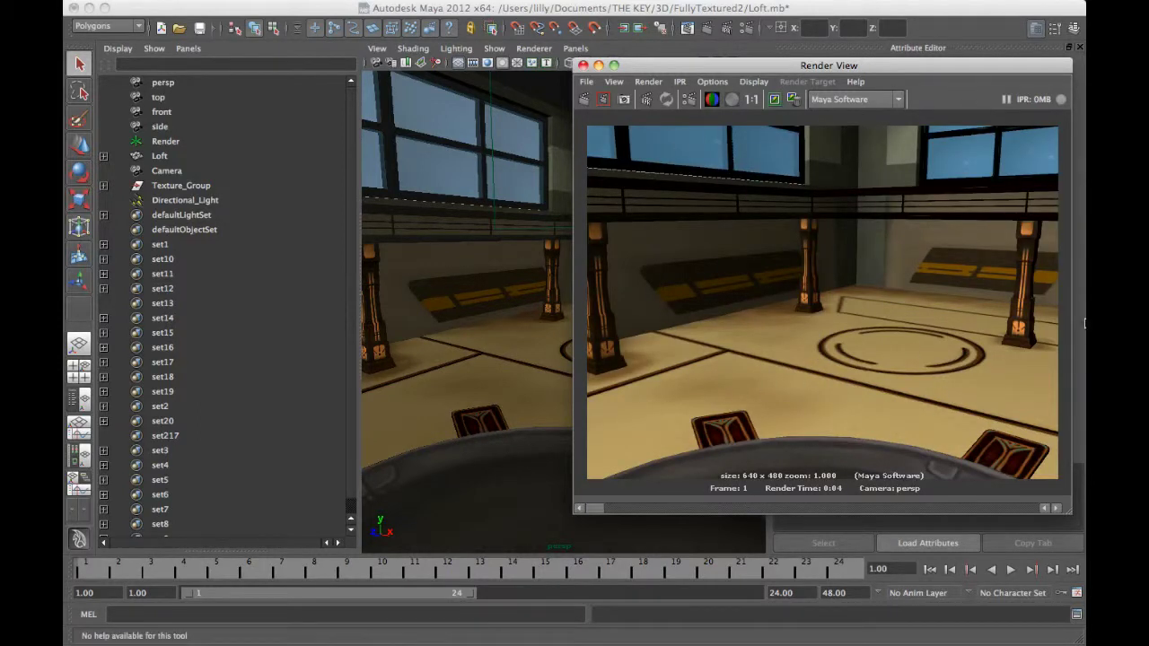
{"action": "left_click", "coordinate": [582, 64]}
{"action": "left_click_drag", "start_coordinate": [667, 401], "coordinate": [682, 350], "text": "alt"}
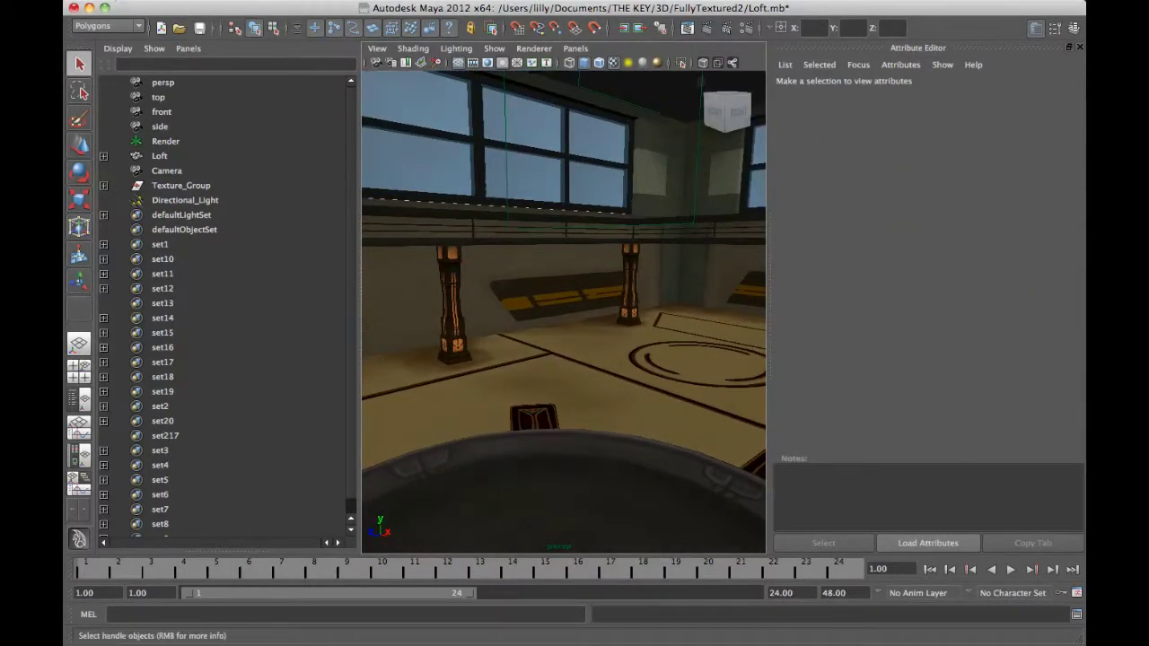
{"action": "left_click", "coordinate": [128, 3]}
{"action": "mouse_move", "coordinate": [184, 319]}
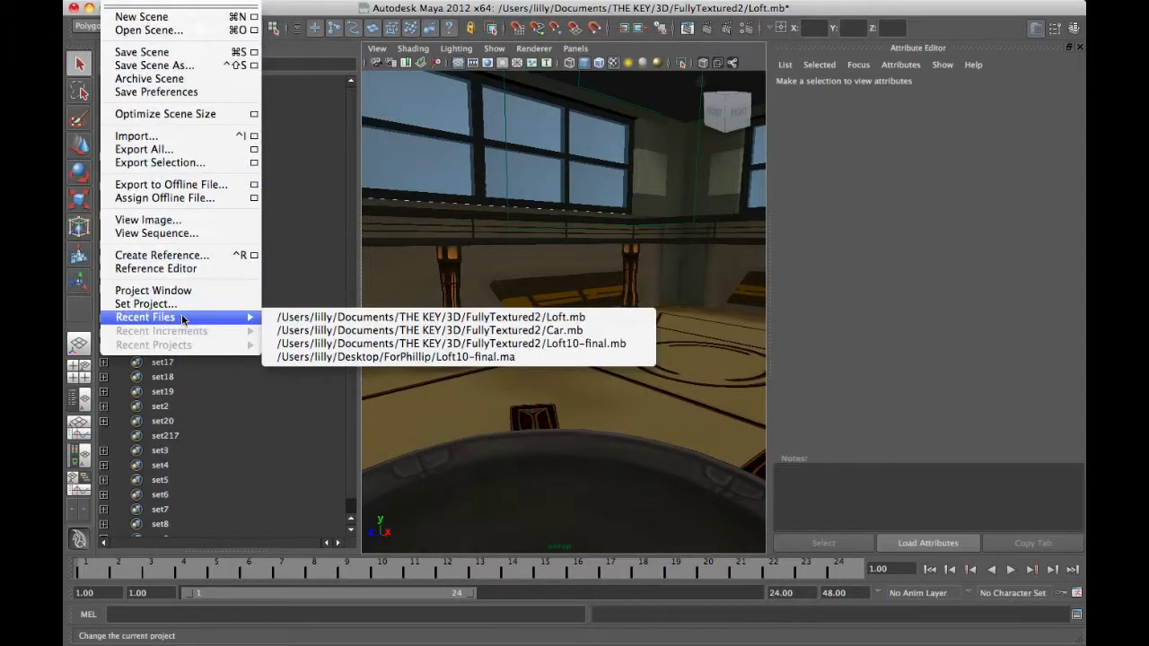
Open Loft10-final.mb without saving the Loft scene and orbit over the garage and car.
{"action": "left_click", "coordinate": [362, 345]}
{"action": "left_click", "coordinate": [577, 339]}
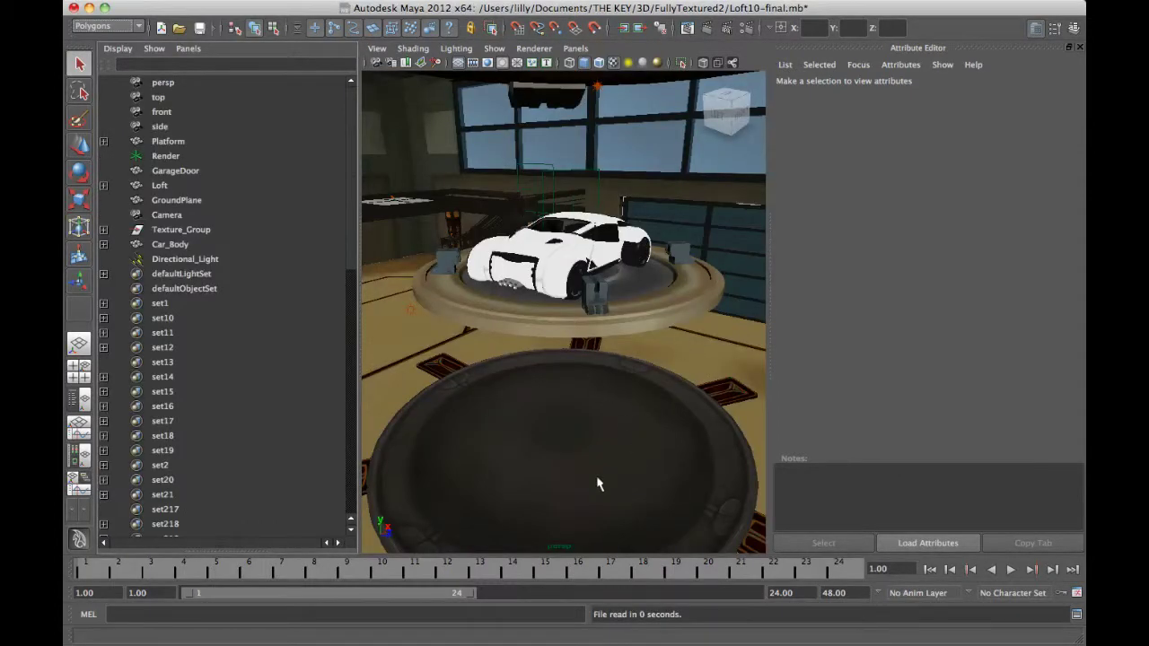
{"action": "left_click_drag", "start_coordinate": [595, 481], "coordinate": [553, 425]}
Select the Platform, Car_Body and GarageDoor objects in turn to inspect them.
{"action": "left_click", "coordinate": [631, 321]}
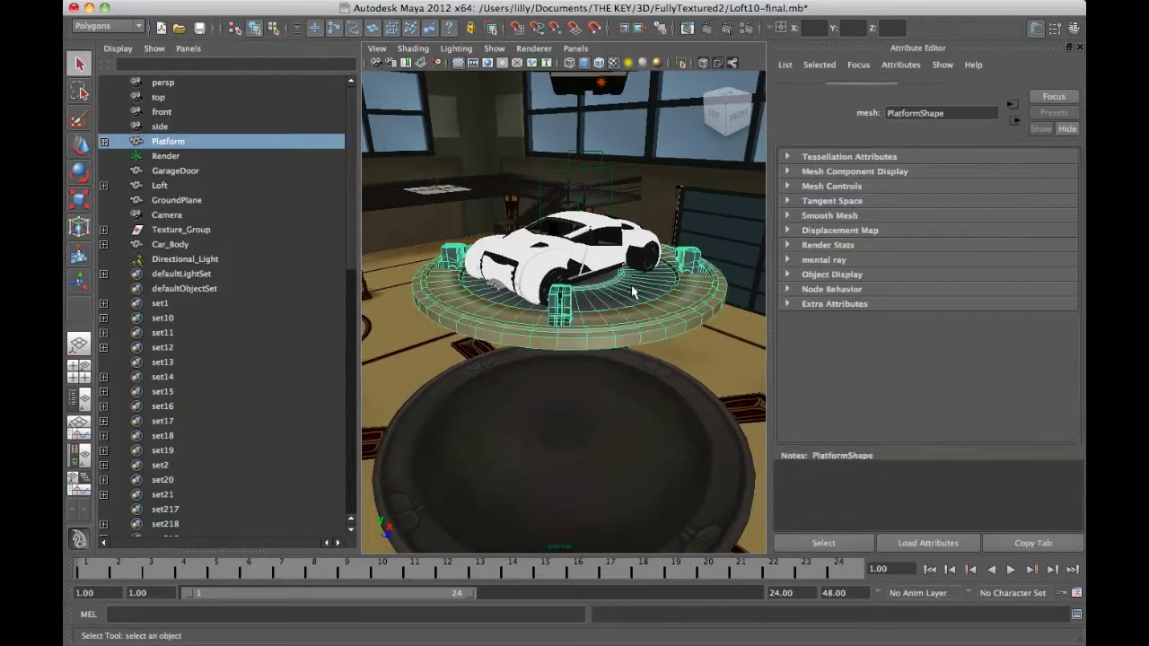
{"action": "left_click", "coordinate": [655, 269]}
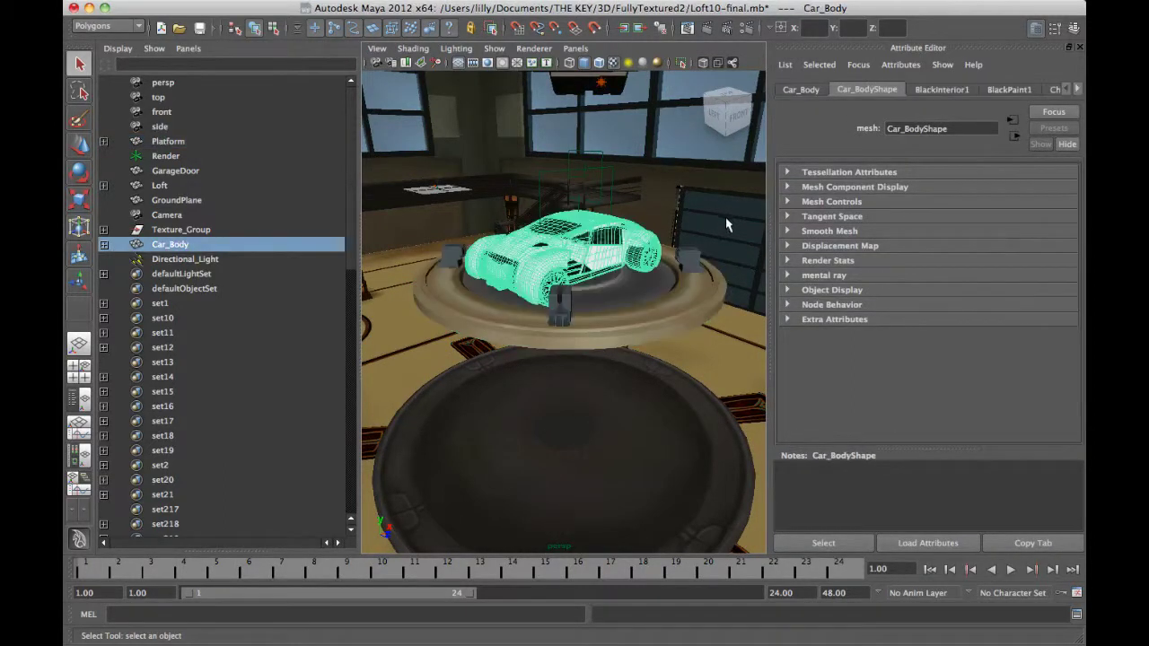
{"action": "left_click", "coordinate": [641, 341]}
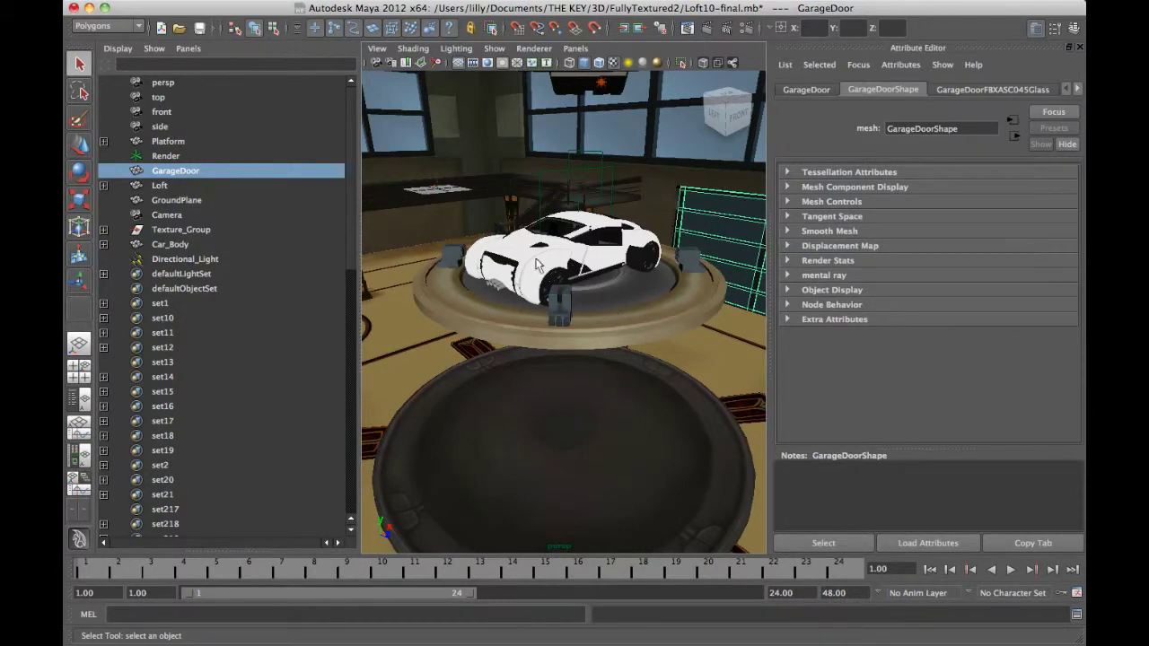
{"action": "mouse_move", "coordinate": [666, 361]}
{"action": "left_mouse_down", "text": "alt"}
{"action": "mouse_move", "coordinate": [633, 372]}
{"action": "mouse_move", "coordinate": [581, 345]}
{"action": "mouse_move", "coordinate": [687, 381]}
{"action": "mouse_move", "coordinate": [683, 353]}
{"action": "left_mouse_up", "text": "alt"}
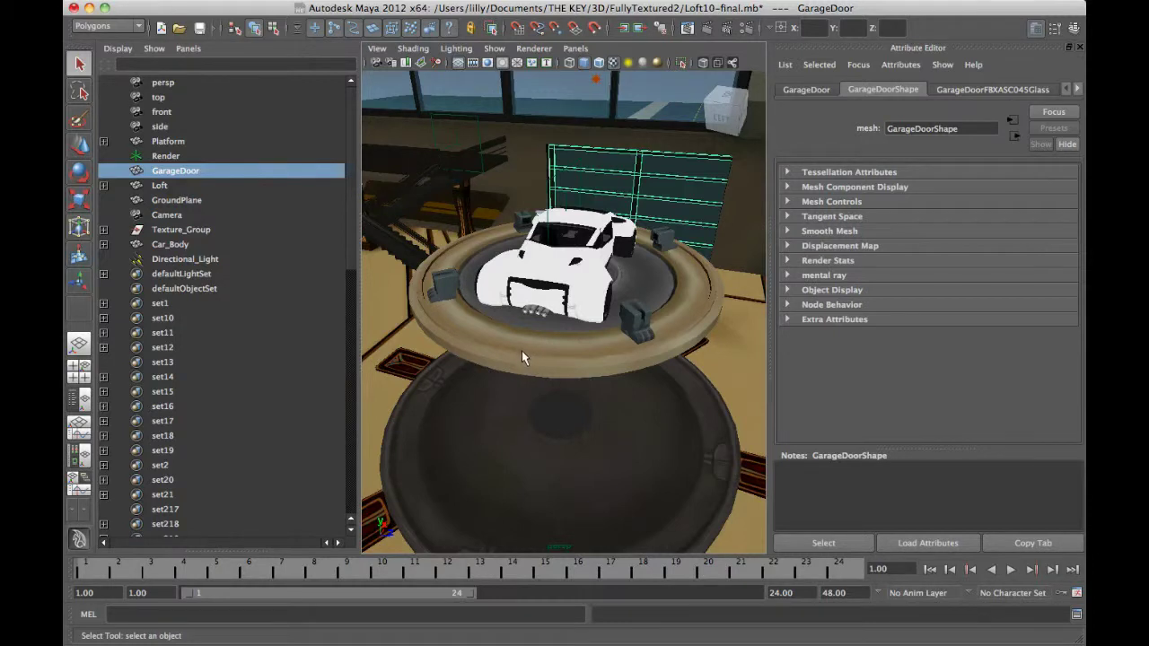
{"action": "left_click", "coordinate": [586, 261]}
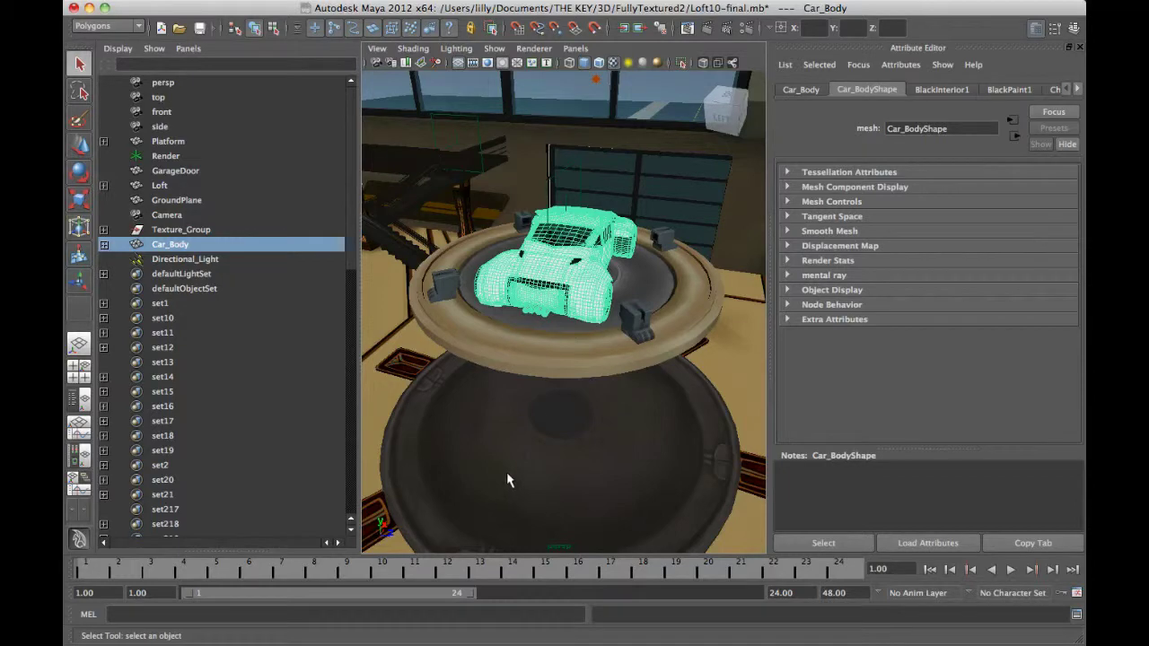
{"action": "left_click", "coordinate": [524, 337]}
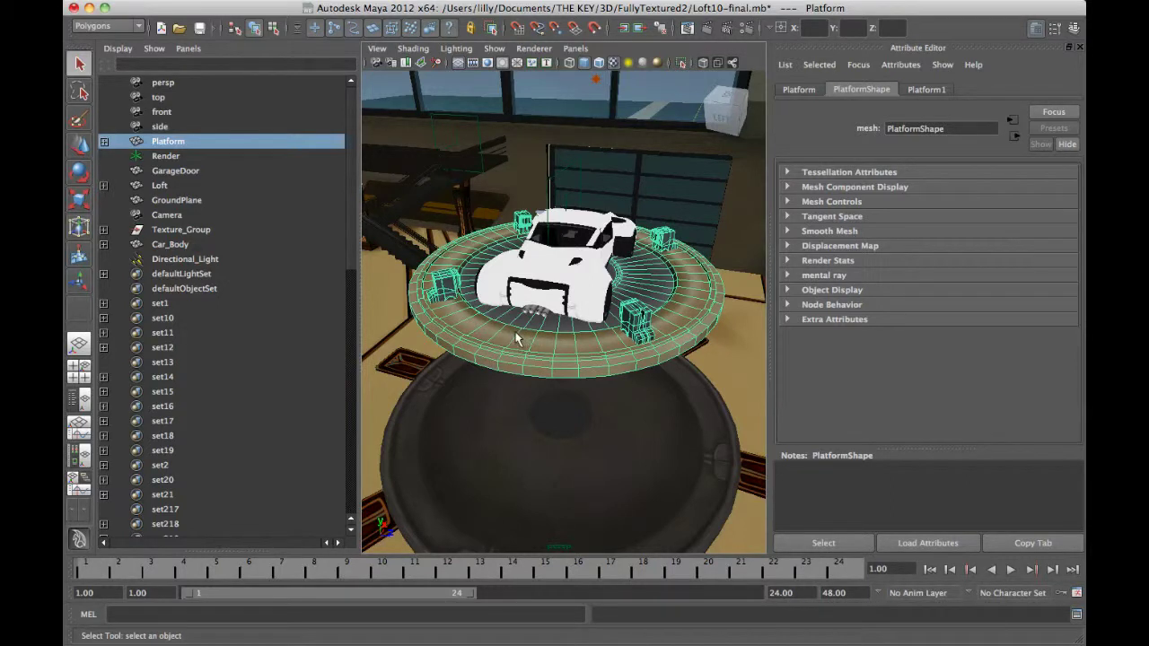
{"action": "left_click", "coordinate": [585, 272]}
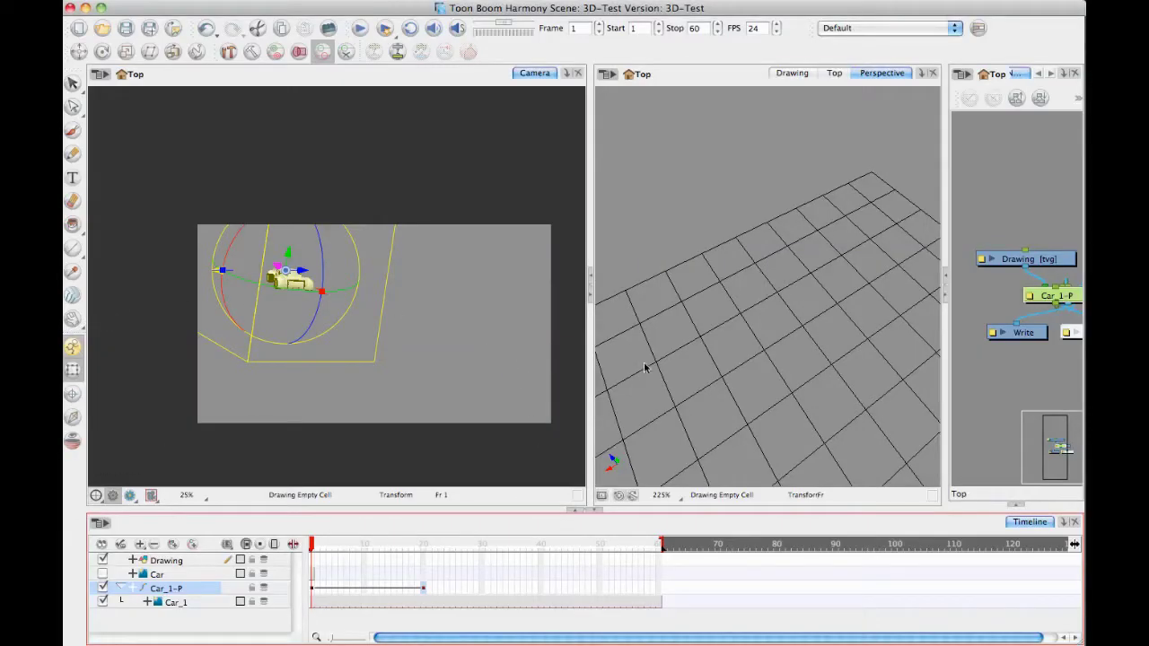
Import FINAL_MODELS/Loft/Loft.osb into Harmony as a single 3D model layer named Loft.
{"action": "left_click", "coordinate": [646, 374]}
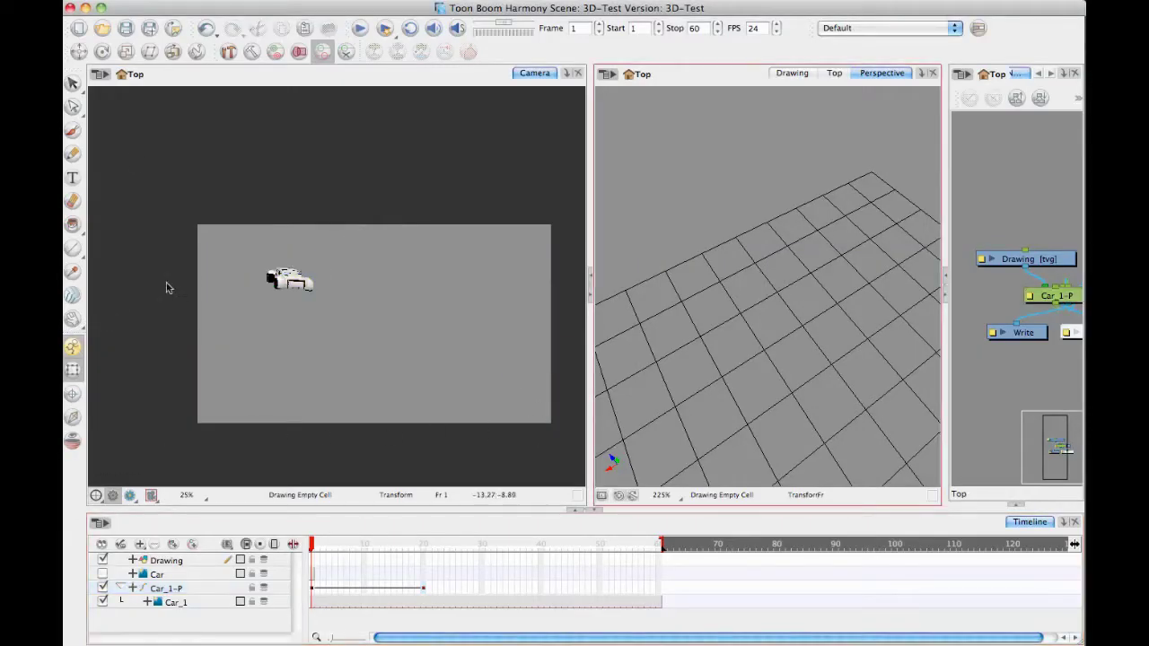
{"action": "left_click", "coordinate": [126, 1]}
{"action": "mouse_move", "coordinate": [179, 150]}
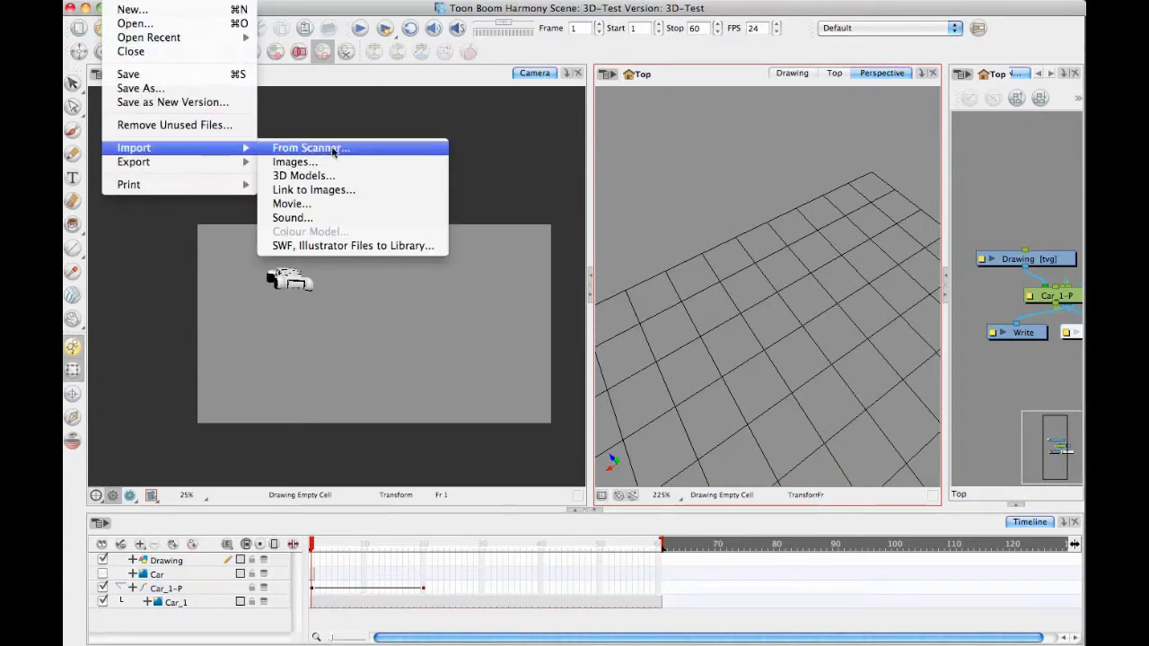
{"action": "left_click", "coordinate": [303, 176]}
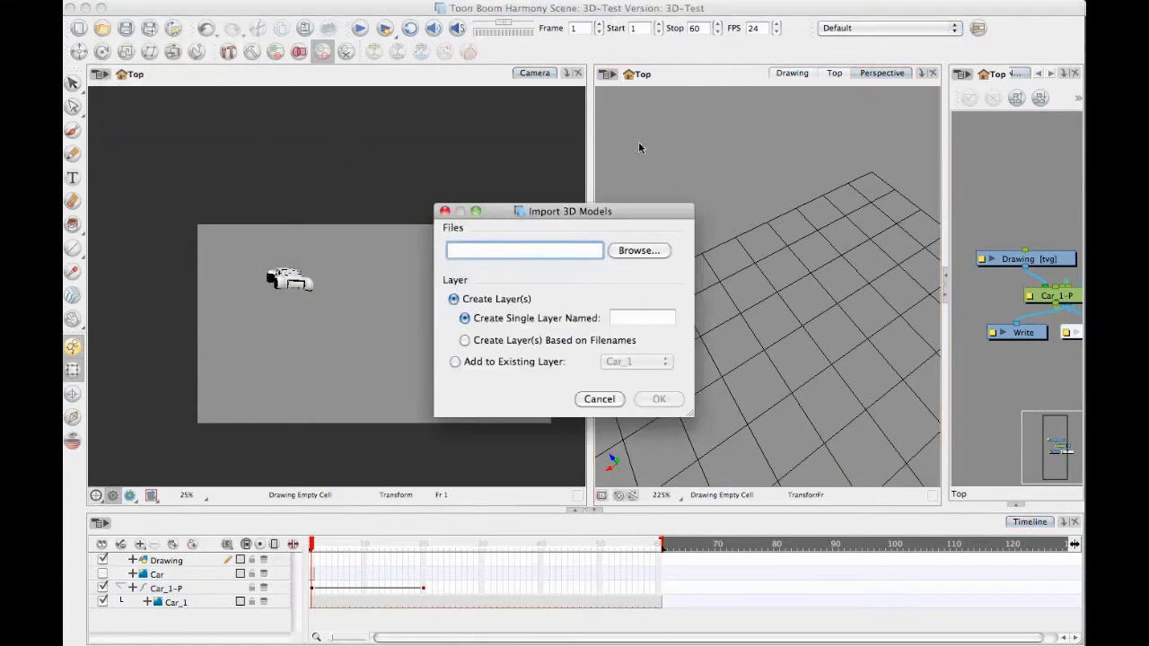
{"action": "left_click", "coordinate": [639, 250]}
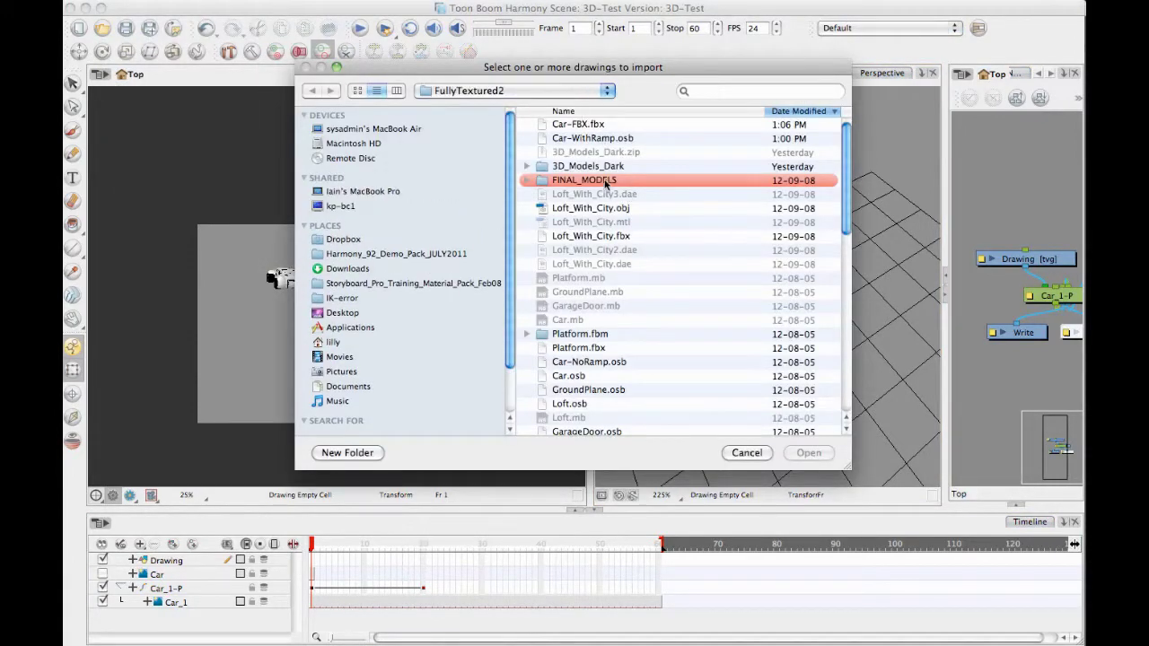
{"action": "double_click", "coordinate": [605, 181]}
{"action": "double_click", "coordinate": [575, 125]}
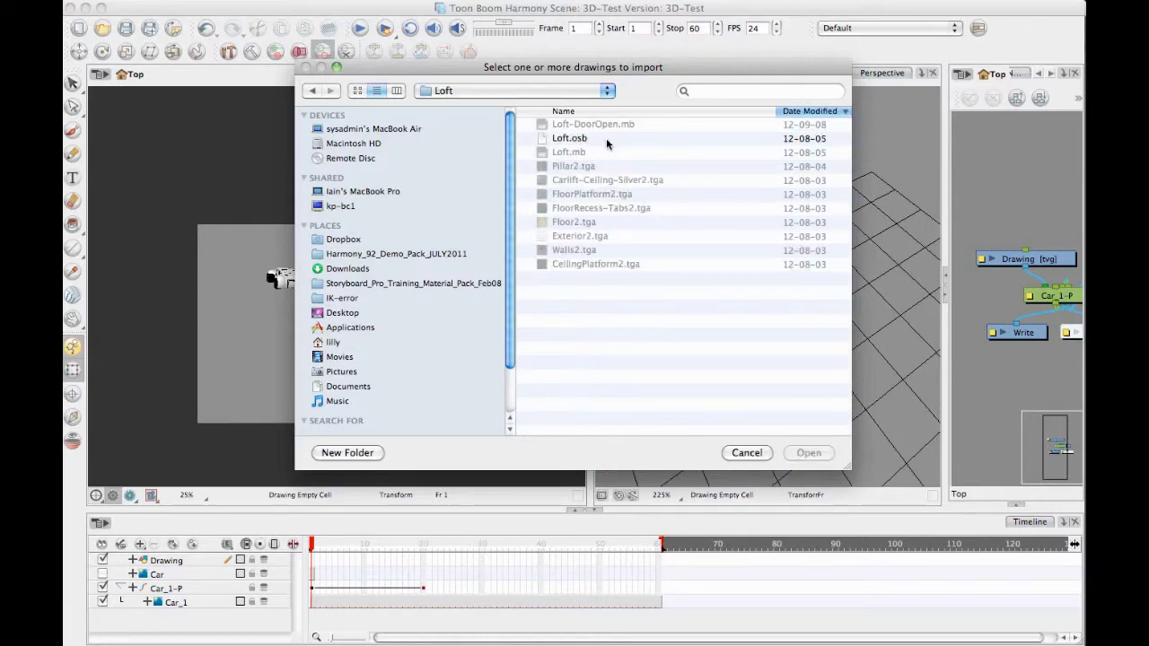
{"action": "left_click", "coordinate": [597, 139]}
{"action": "left_click", "coordinate": [811, 458]}
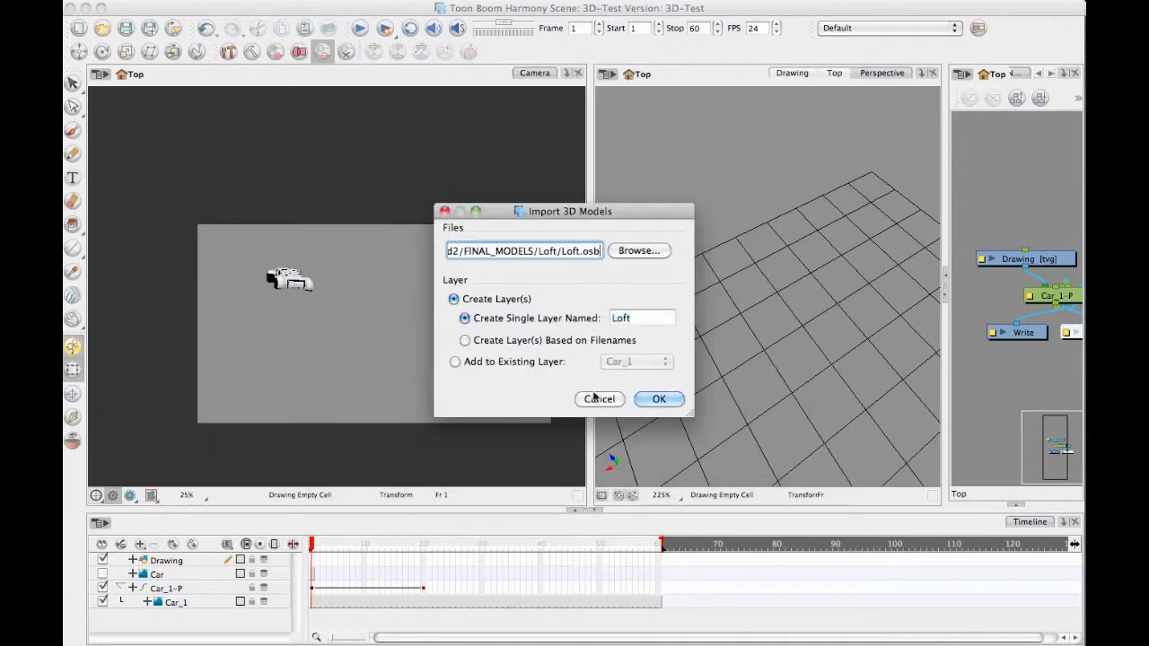
{"action": "left_click", "coordinate": [658, 399]}
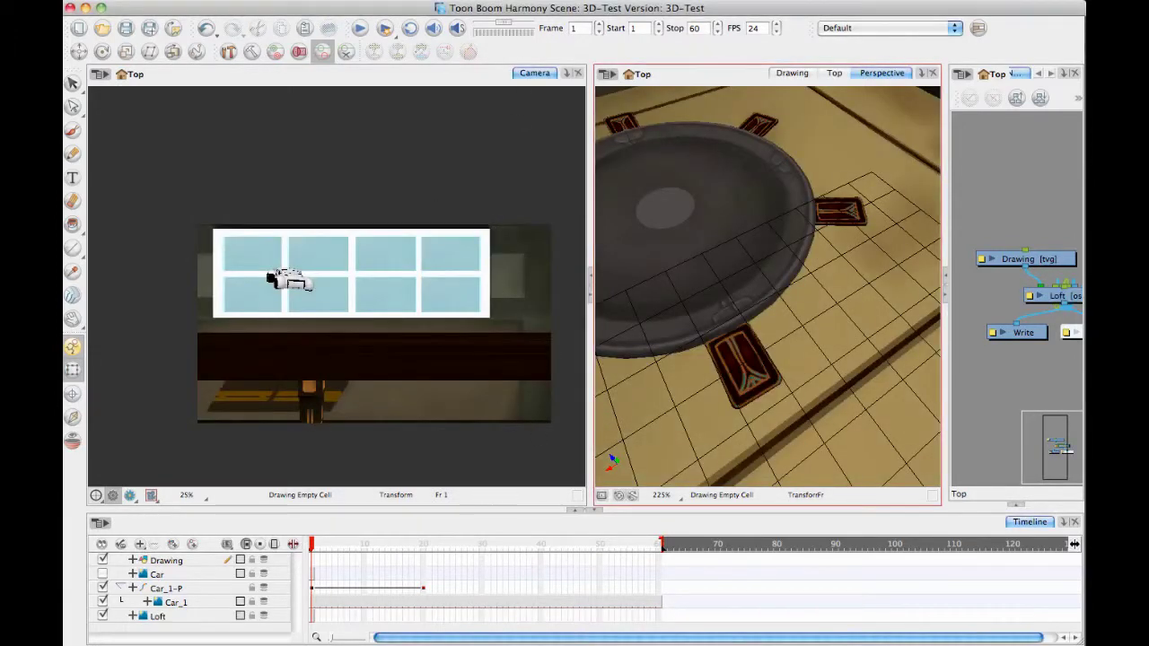
Select the Loft model, zoom out, and orbit the perspective view inside the room toward the car.
{"action": "left_click", "coordinate": [829, 344]}
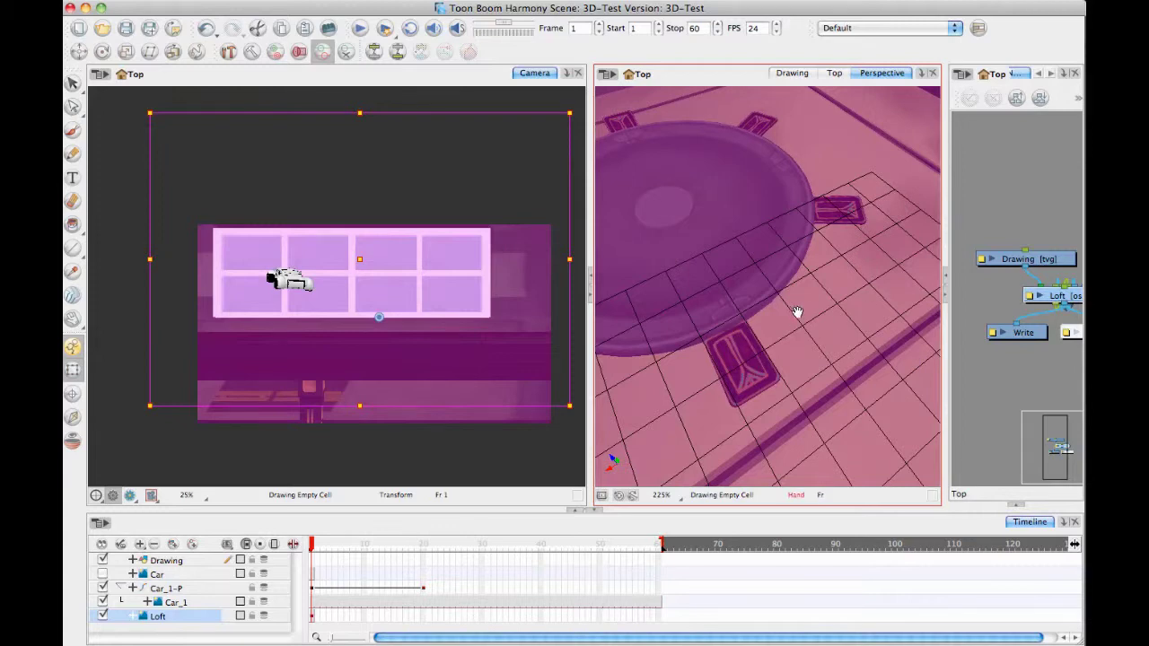
{"action": "scroll", "coordinate": [798, 316], "scroll_direction": "down", "scroll_amount": 2}
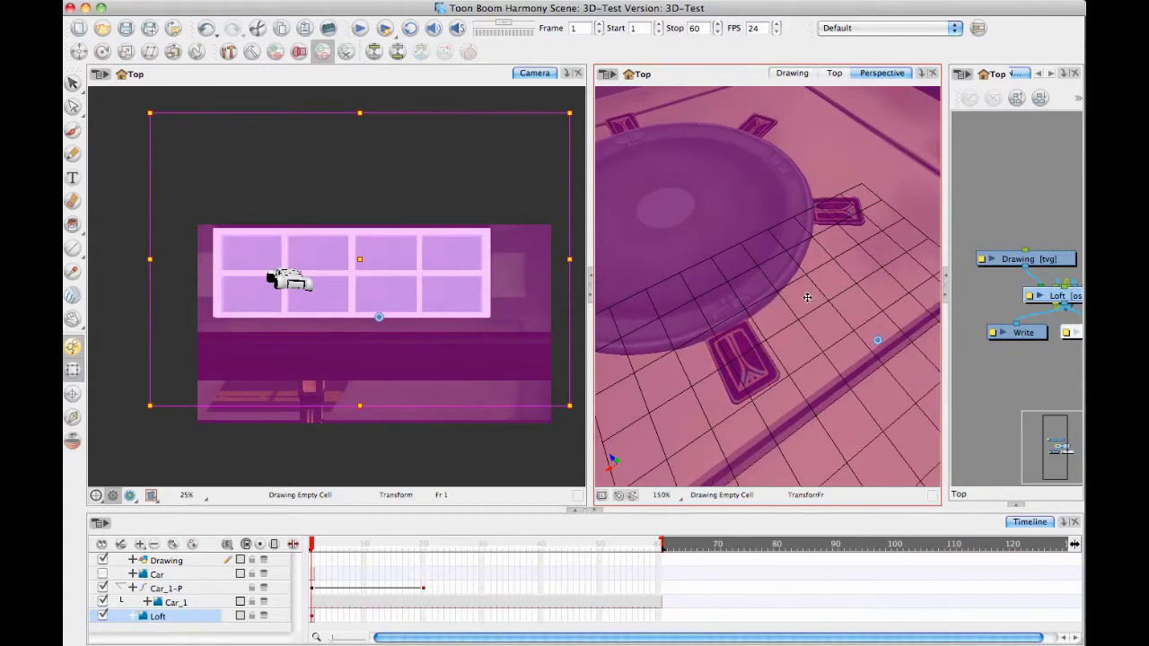
{"action": "left_click_drag", "start_coordinate": [807, 297], "coordinate": [987, 280]}
{"action": "left_click", "coordinate": [996, 278]}
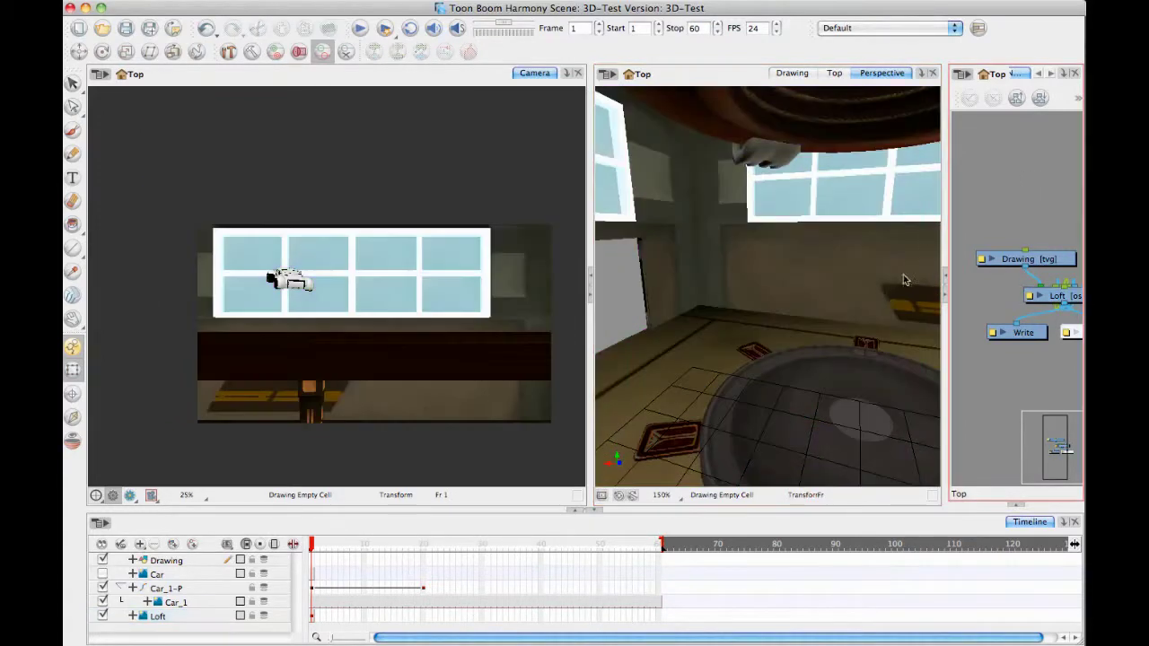
{"action": "left_click_drag", "start_coordinate": [883, 298], "coordinate": [826, 318]}
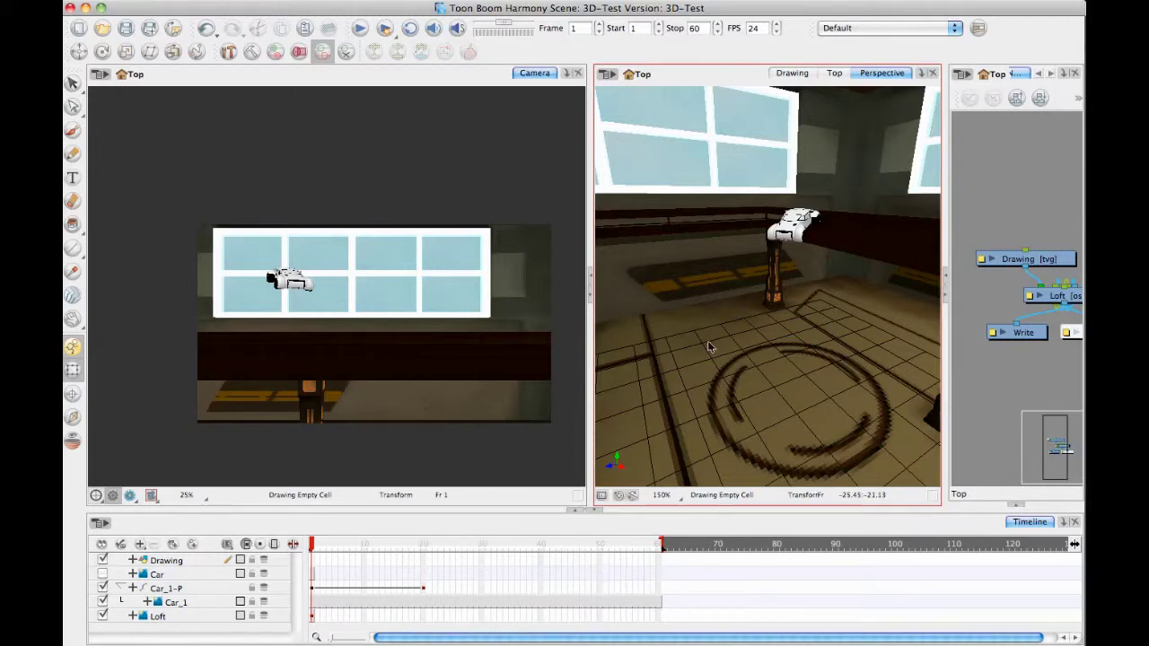
Move the Loft layer up beside Car_1-P and play back the car animation.
{"action": "left_click", "coordinate": [723, 320]}
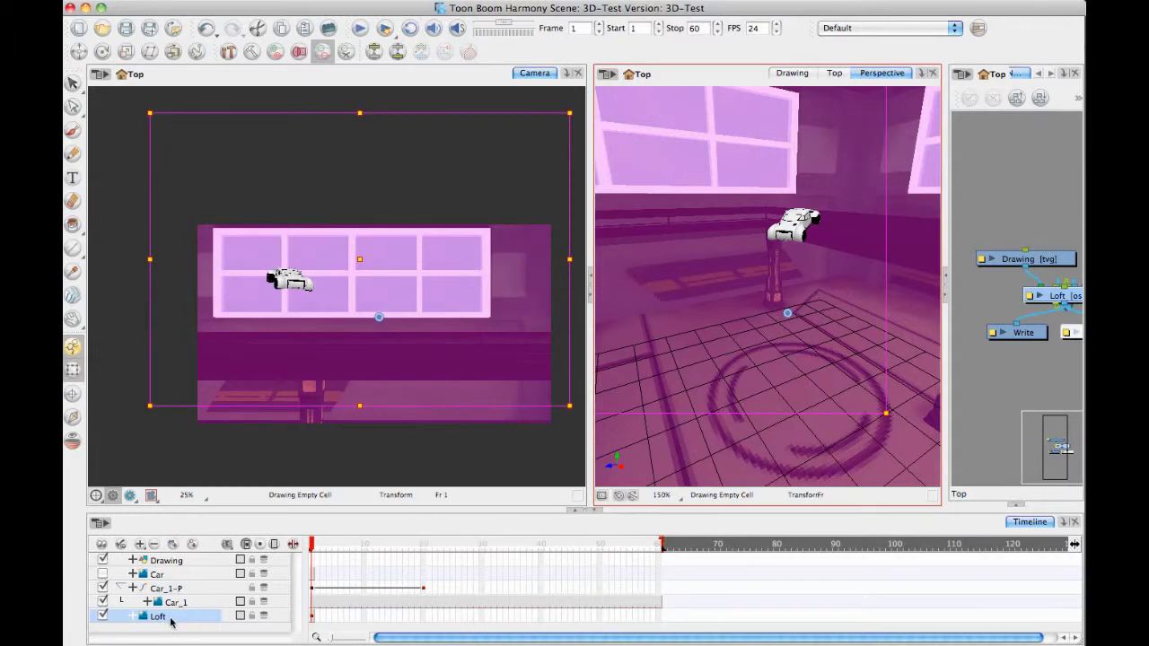
{"action": "left_click_drag", "start_coordinate": [171, 618], "coordinate": [176, 590]}
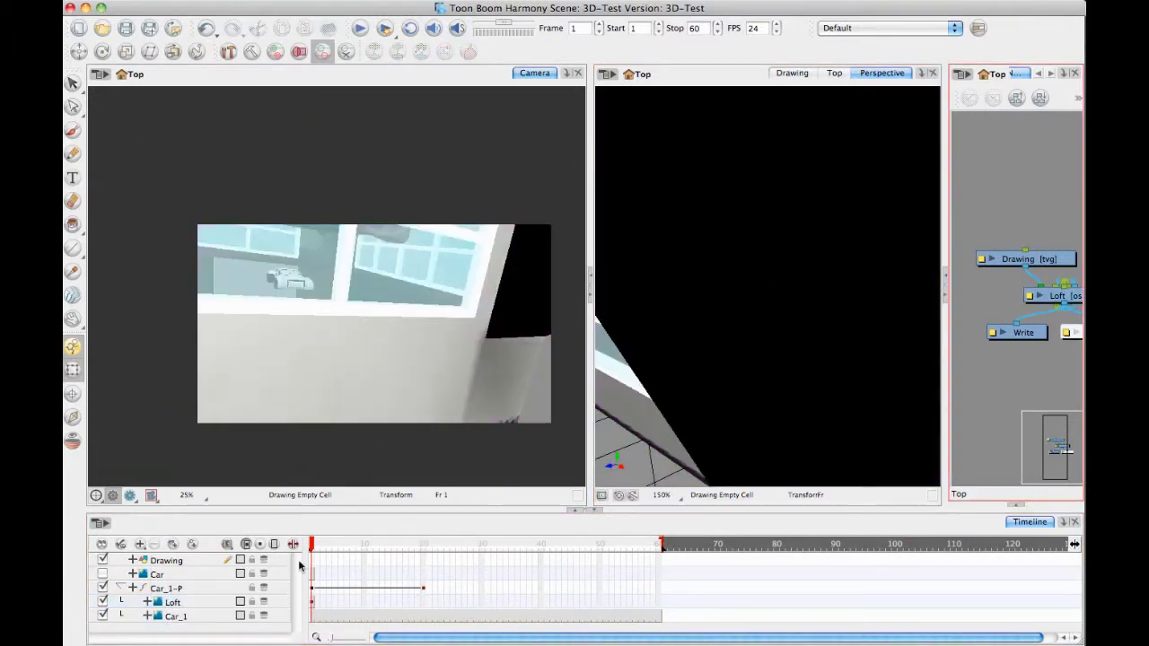
{"action": "key", "text": "Return"}
{"action": "key", "text": "shift+comma"}
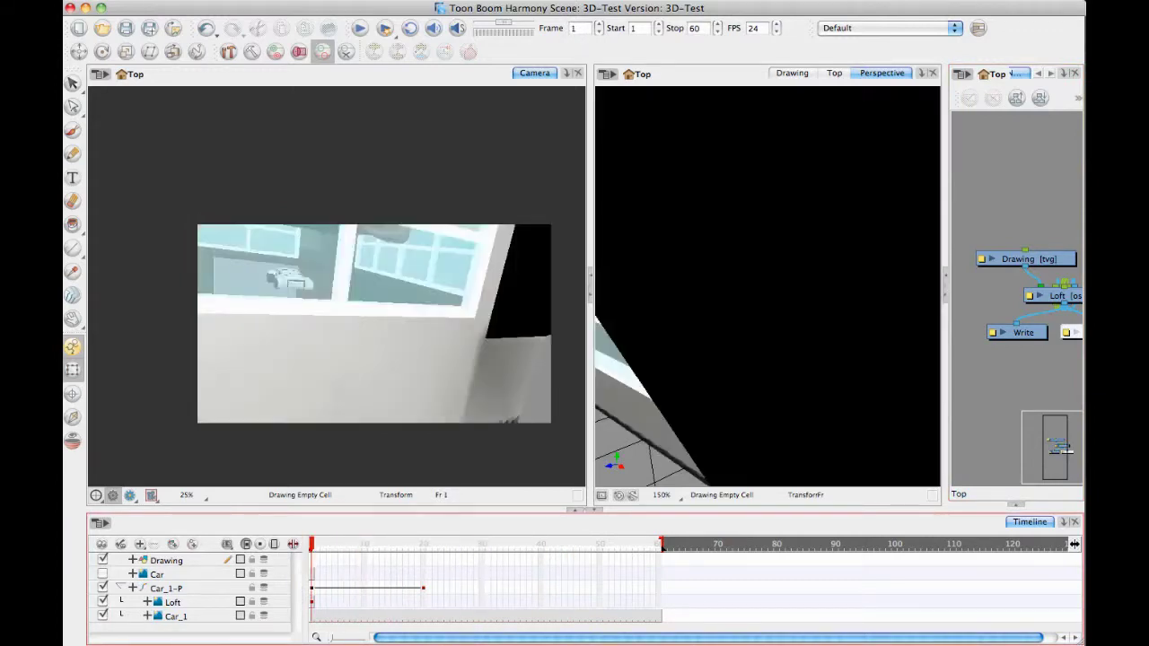
Go to frame 60 on the Loft layer and orbit the perspective view around the loft.
{"action": "left_click", "coordinate": [656, 607]}
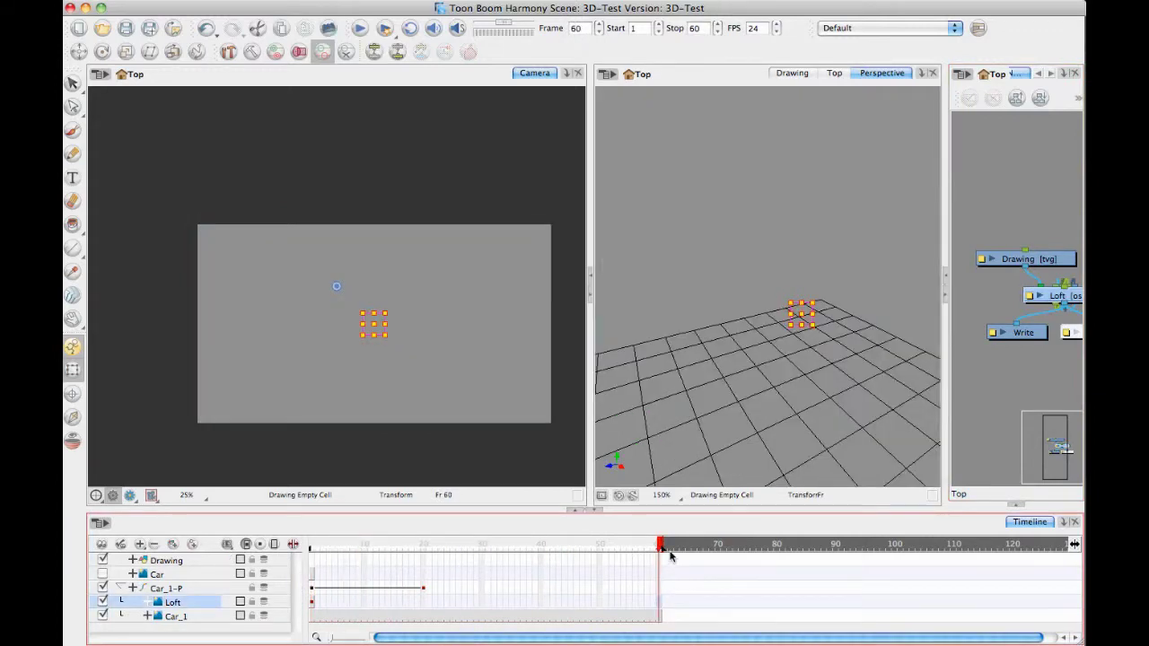
{"action": "left_click_drag", "start_coordinate": [796, 341], "coordinate": [866, 294]}
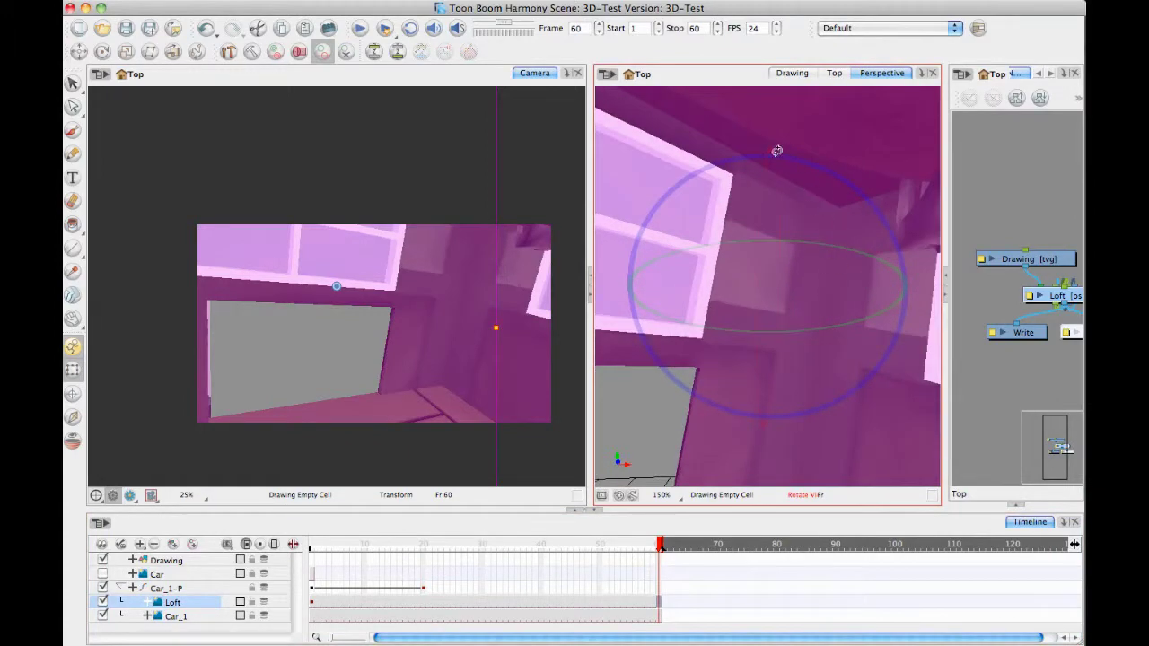
{"action": "left_click_drag", "start_coordinate": [739, 409], "coordinate": [795, 344]}
Zoom the perspective view out to 66% and orbit until the white car sits upper centre.
{"action": "scroll", "coordinate": [796, 301], "scroll_direction": "down", "scroll_amount": 5}
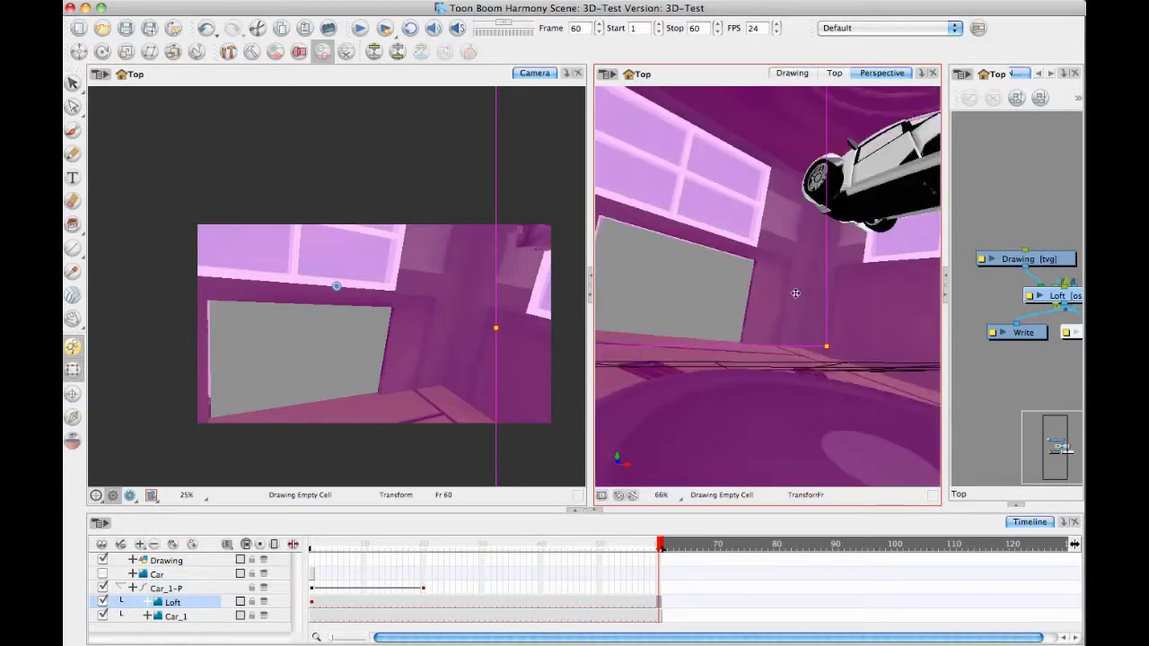
{"action": "scroll", "coordinate": [795, 290], "scroll_direction": "down", "scroll_amount": 5}
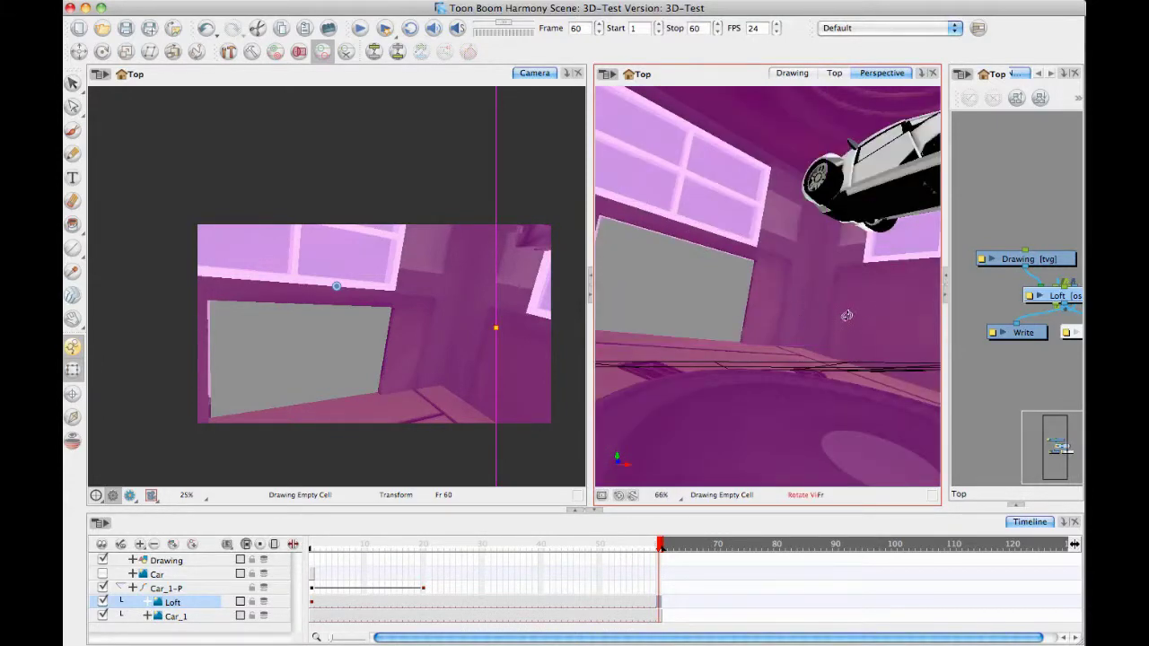
{"action": "left_click_drag", "start_coordinate": [853, 314], "coordinate": [817, 302]}
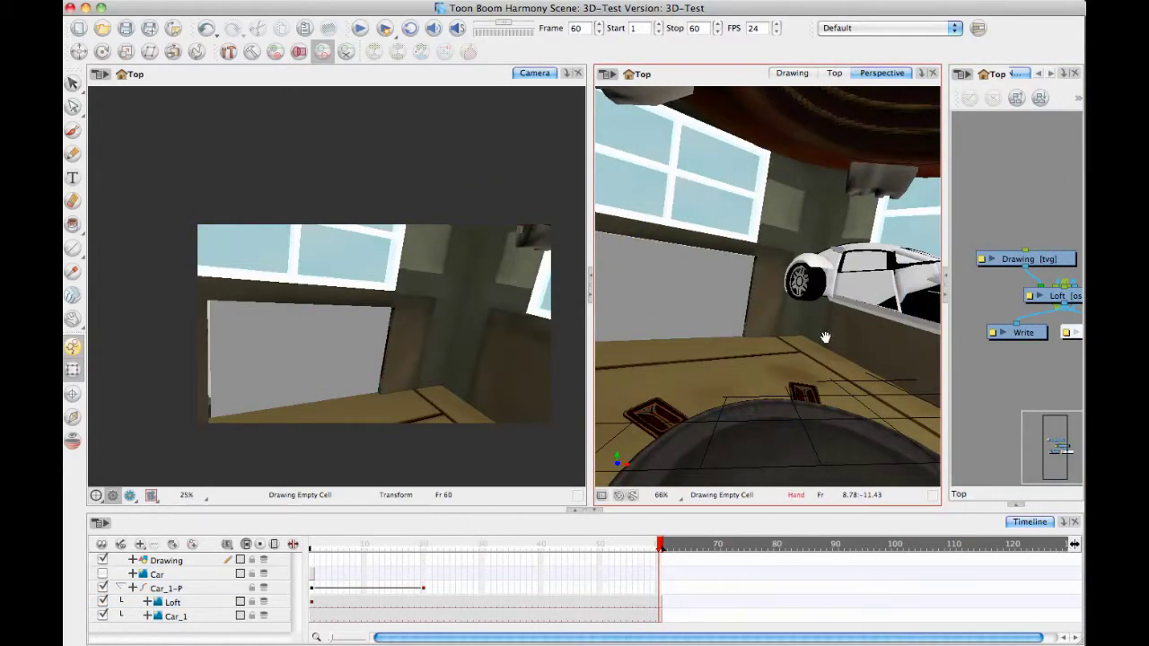
{"action": "left_click_drag", "start_coordinate": [824, 346], "coordinate": [725, 312]}
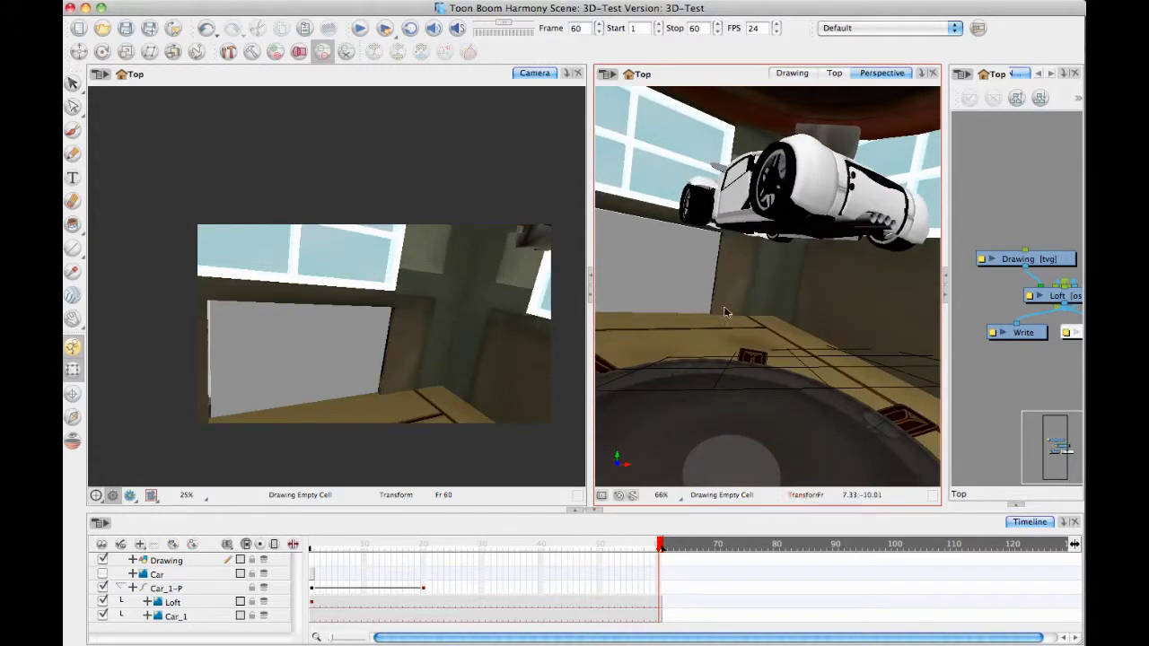
Add a Loft-P parent peg above the Loft layer and enable 3D on it.
{"action": "left_click", "coordinate": [190, 602]}
{"action": "left_click", "coordinate": [192, 544]}
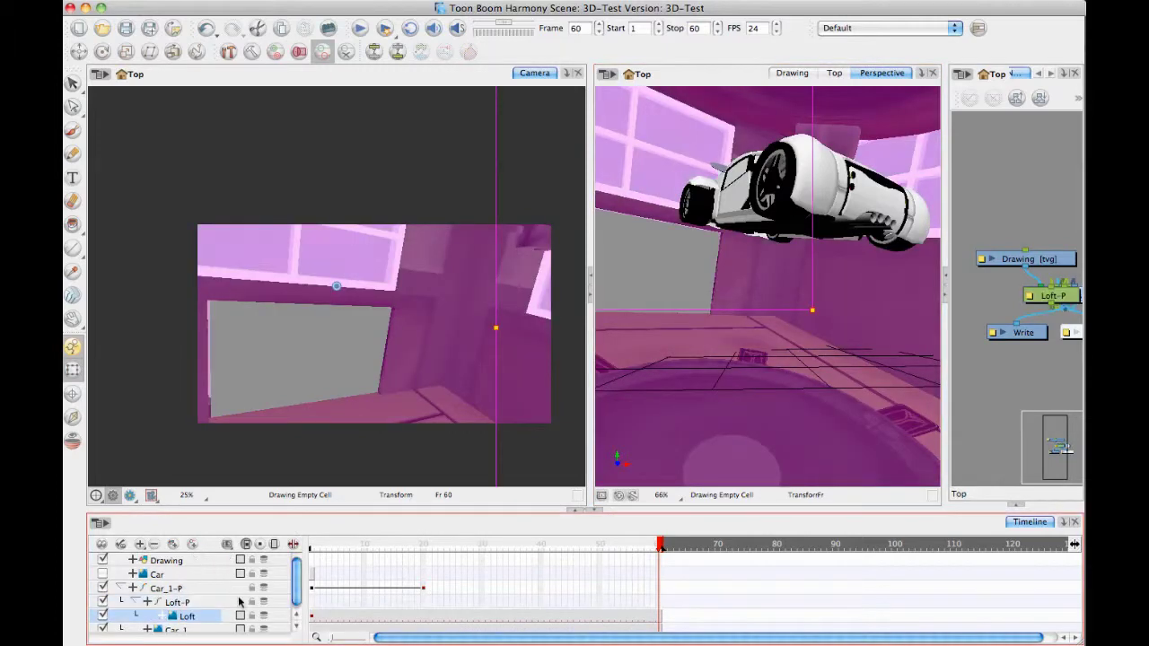
{"action": "double_click", "coordinate": [178, 602]}
{"action": "left_click", "coordinate": [556, 168]}
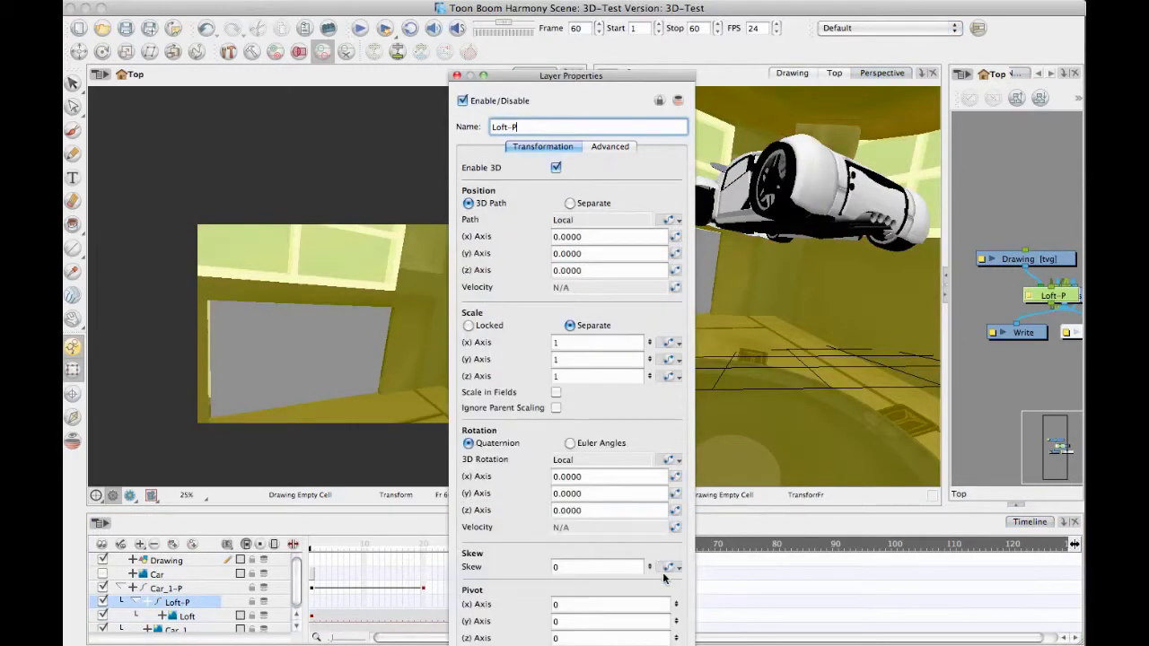
{"action": "left_click", "coordinate": [456, 76]}
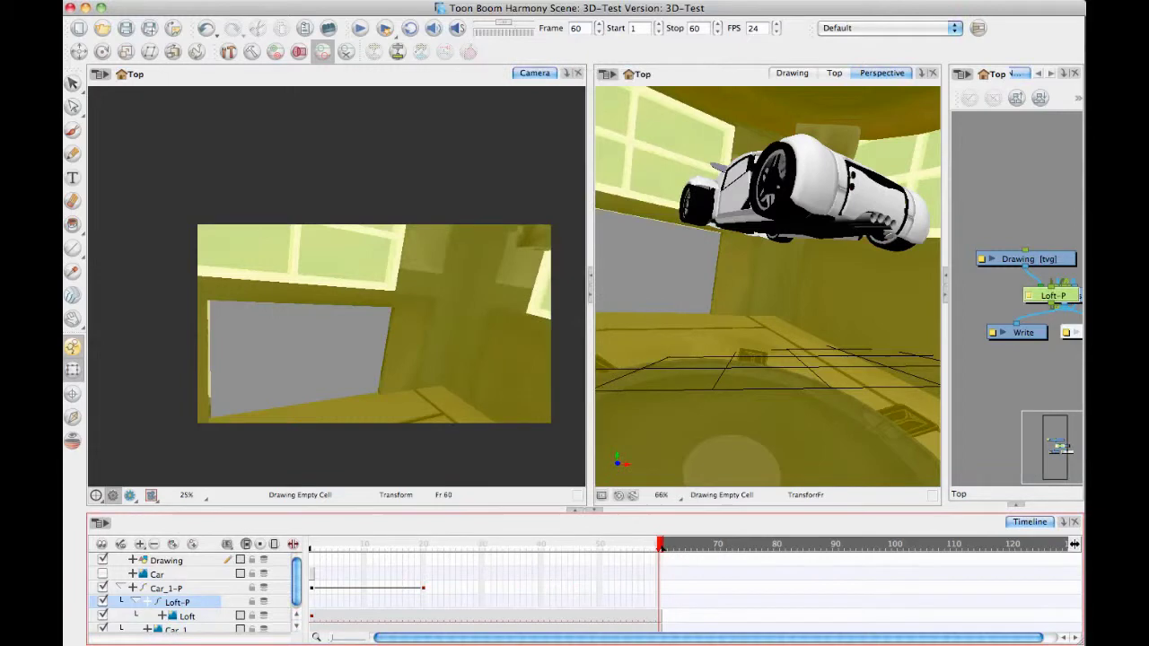
Move, tilt and rotate the loft in the perspective view with the 3D manipulator.
{"action": "left_click", "coordinate": [812, 73]}
{"action": "left_click", "coordinate": [877, 73]}
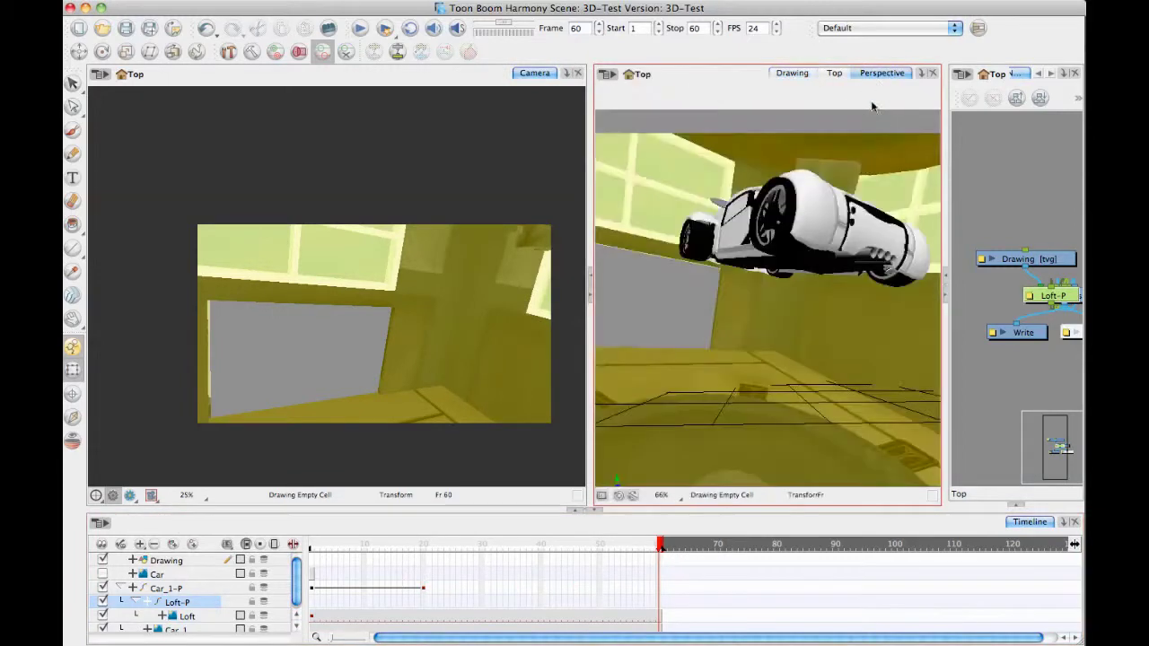
{"action": "key", "text": "shift+m"}
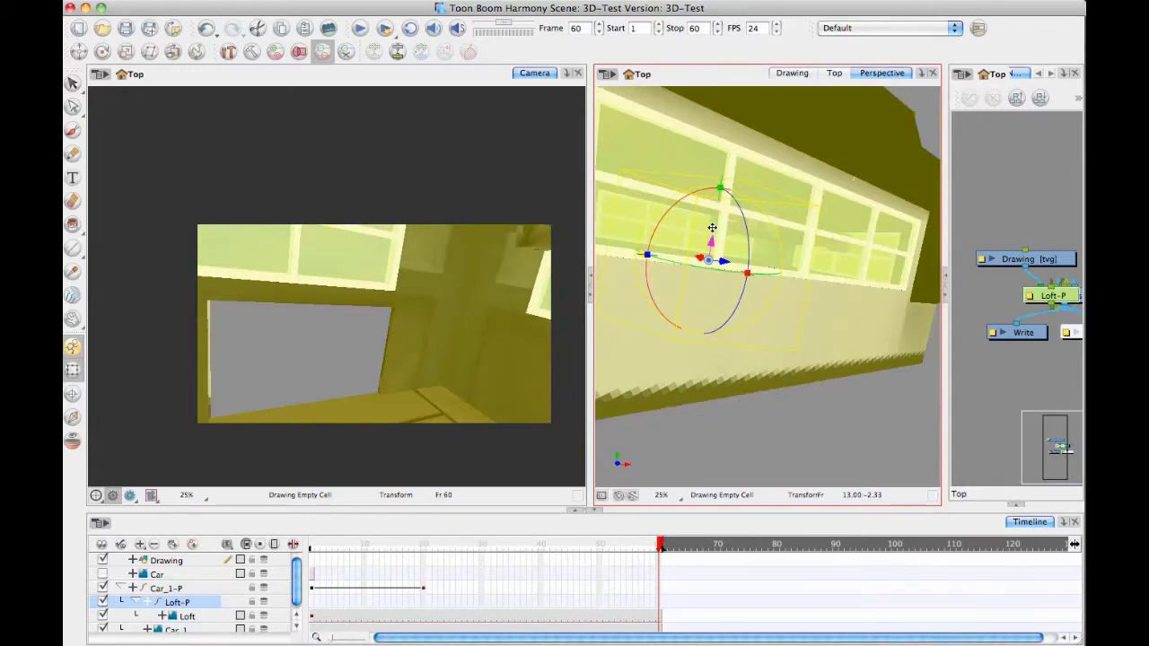
{"action": "left_click_drag", "start_coordinate": [711, 235], "coordinate": [719, 188]}
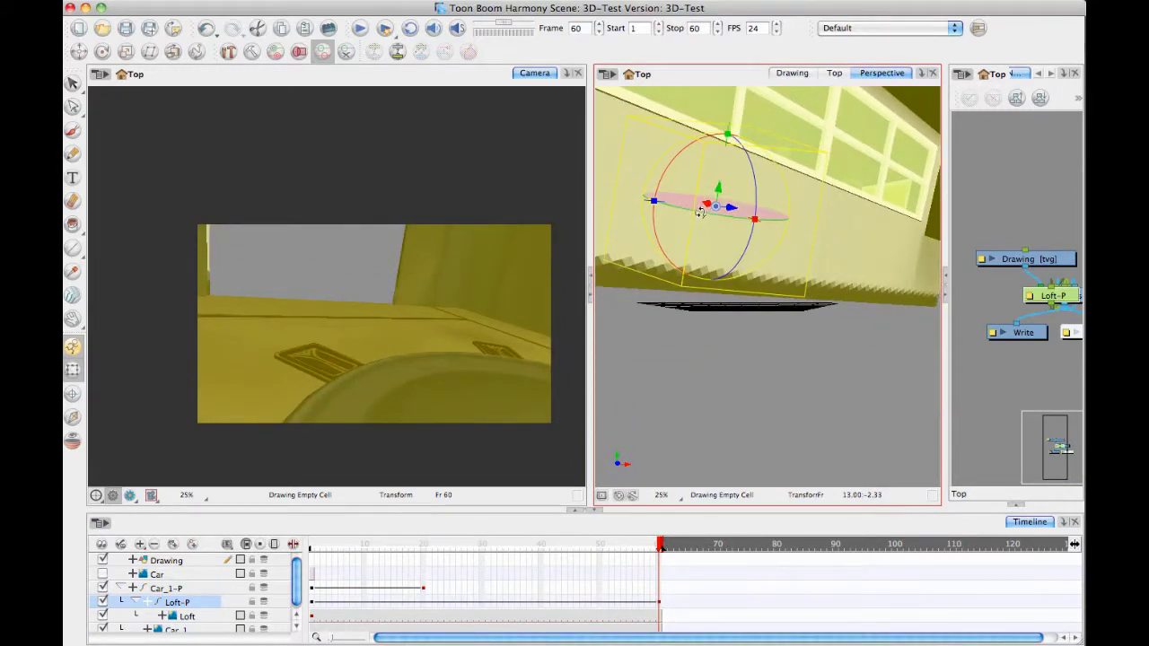
{"action": "left_click_drag", "start_coordinate": [702, 211], "coordinate": [778, 210]}
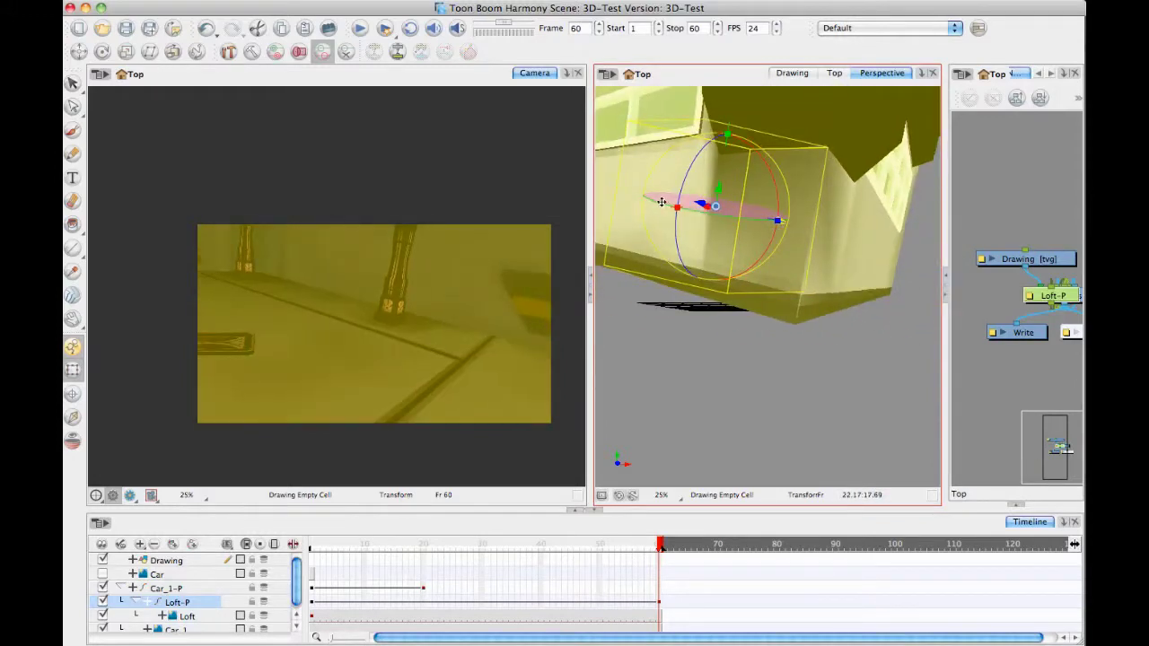
{"action": "left_click_drag", "start_coordinate": [688, 218], "coordinate": [732, 215]}
Turn the loft upright in Top view, raise it in Camera view, and replay from frame 1.
{"action": "left_click", "coordinate": [833, 72]}
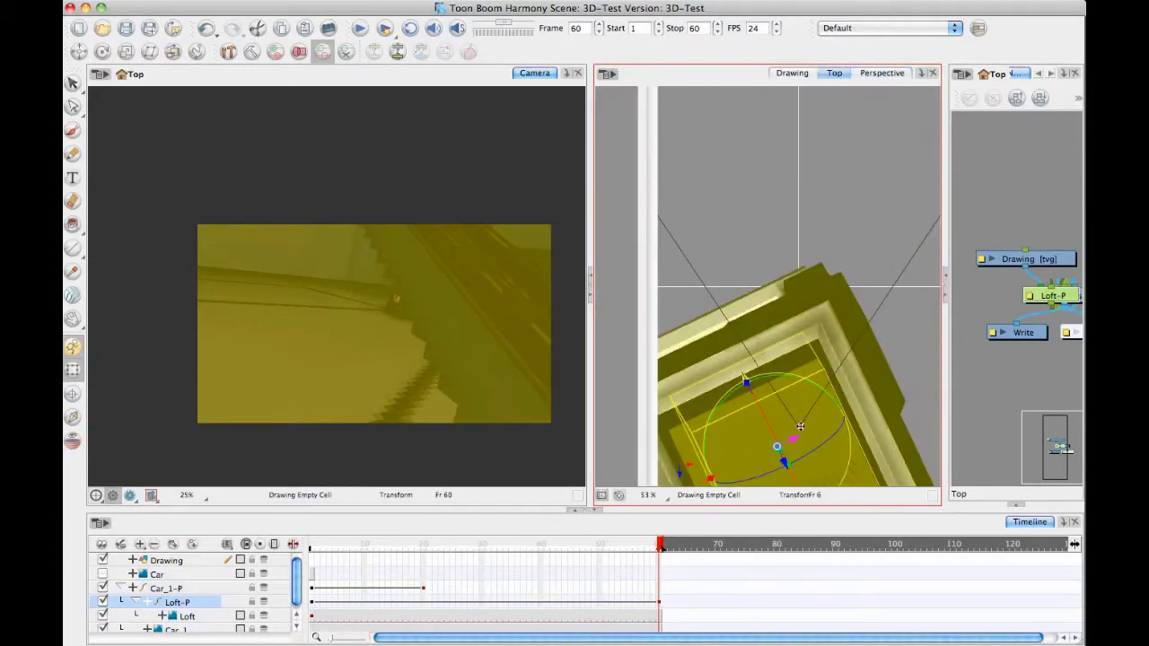
{"action": "left_click_drag", "start_coordinate": [790, 428], "coordinate": [817, 296]}
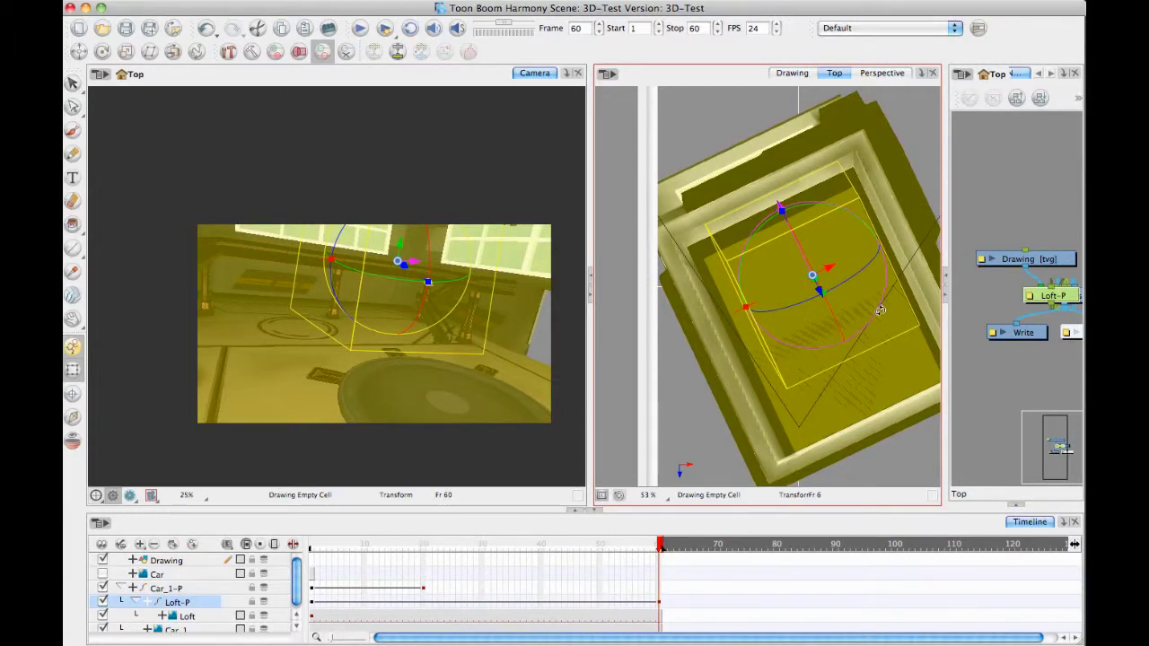
{"action": "left_click_drag", "start_coordinate": [881, 299], "coordinate": [829, 271]}
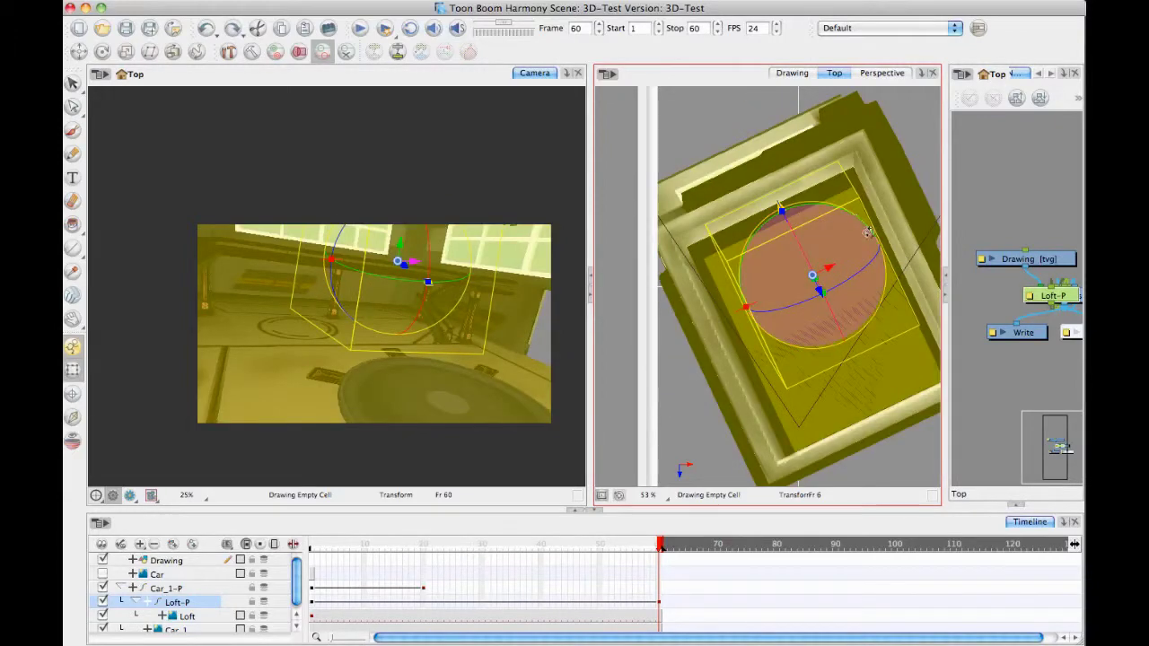
{"action": "left_click_drag", "start_coordinate": [851, 207], "coordinate": [803, 315]}
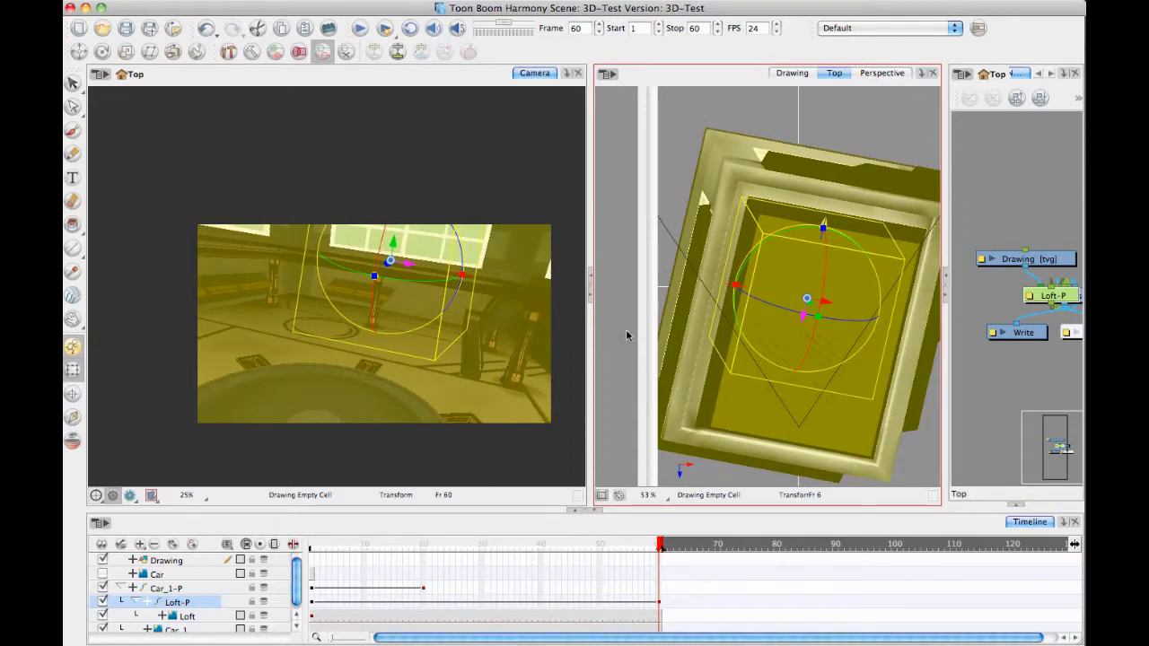
{"action": "left_click_drag", "start_coordinate": [391, 243], "coordinate": [394, 173]}
{"action": "left_click_drag", "start_coordinate": [362, 546], "coordinate": [311, 546]}
{"action": "left_click", "coordinate": [258, 544]}
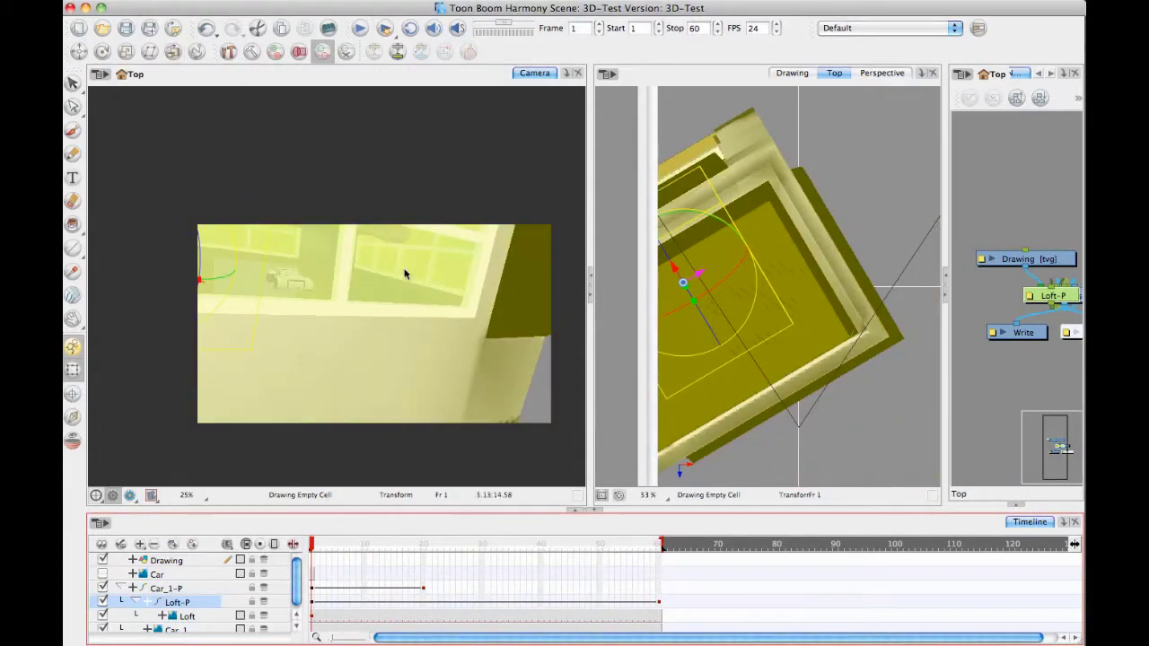
Scrub between frames 1 and 60, then select the Loft and Loft-P layers.
{"action": "left_click", "coordinate": [658, 606]}
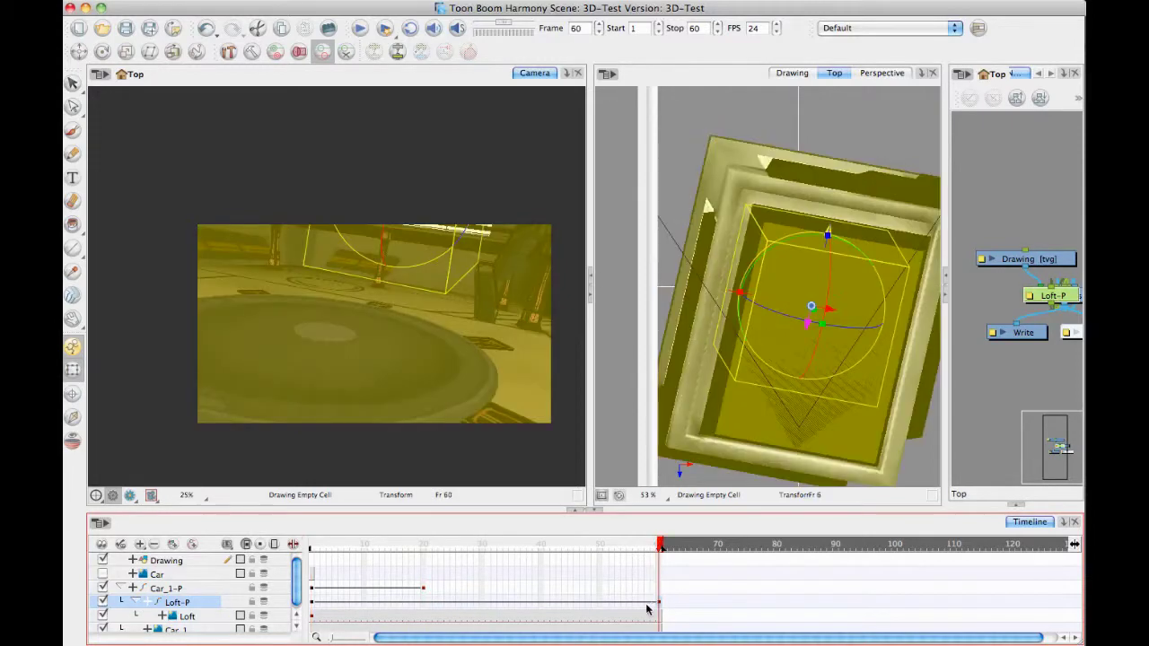
{"action": "left_click", "coordinate": [311, 603]}
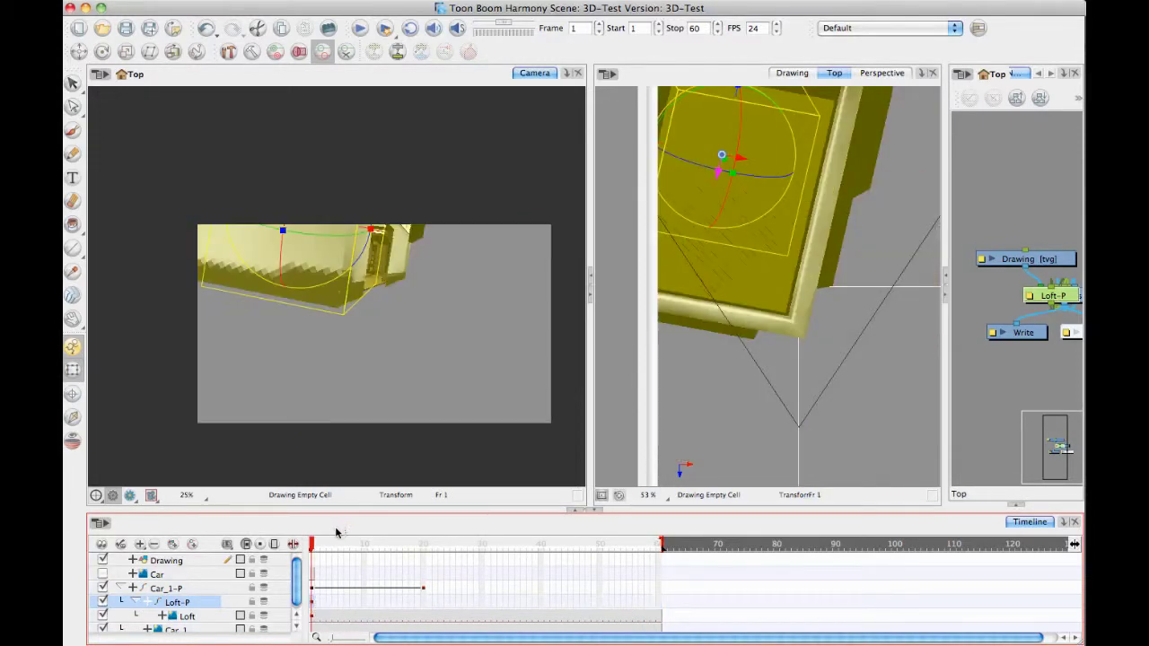
{"action": "left_click_drag", "start_coordinate": [318, 545], "coordinate": [661, 545]}
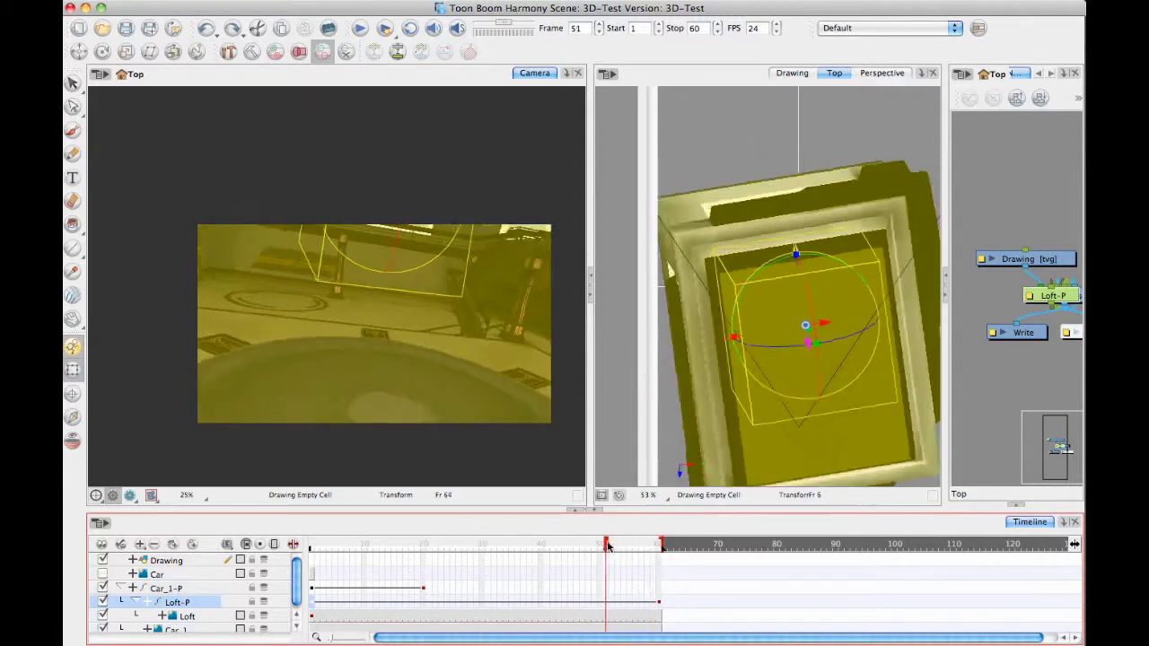
{"action": "left_click", "coordinate": [322, 606]}
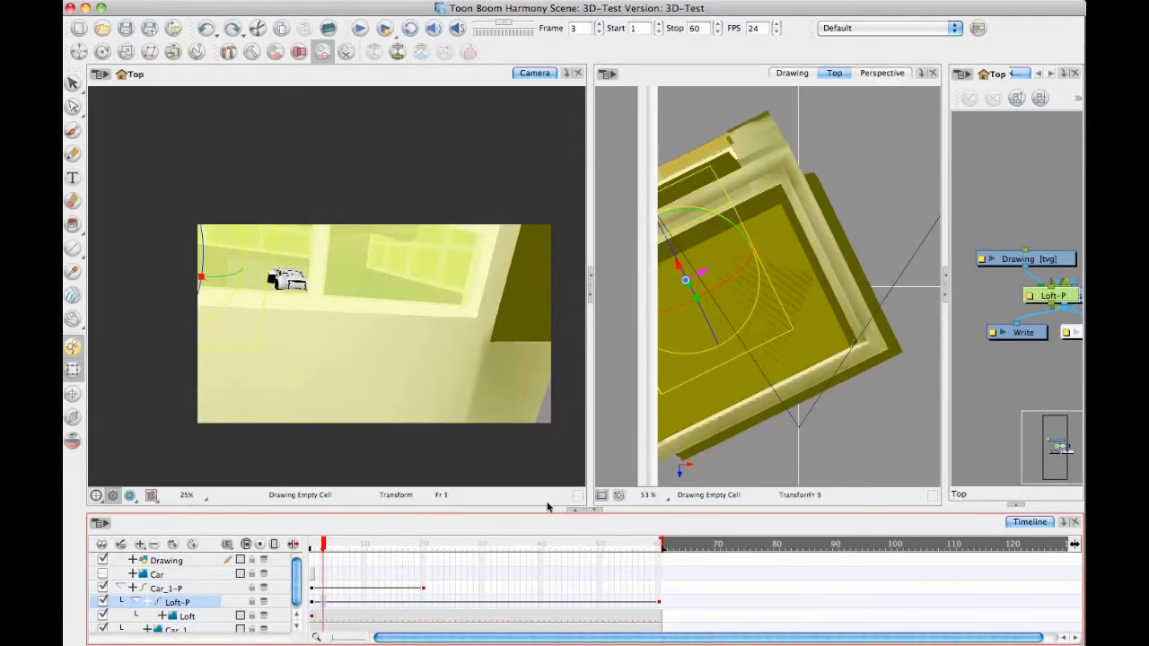
{"action": "left_click", "coordinate": [312, 617]}
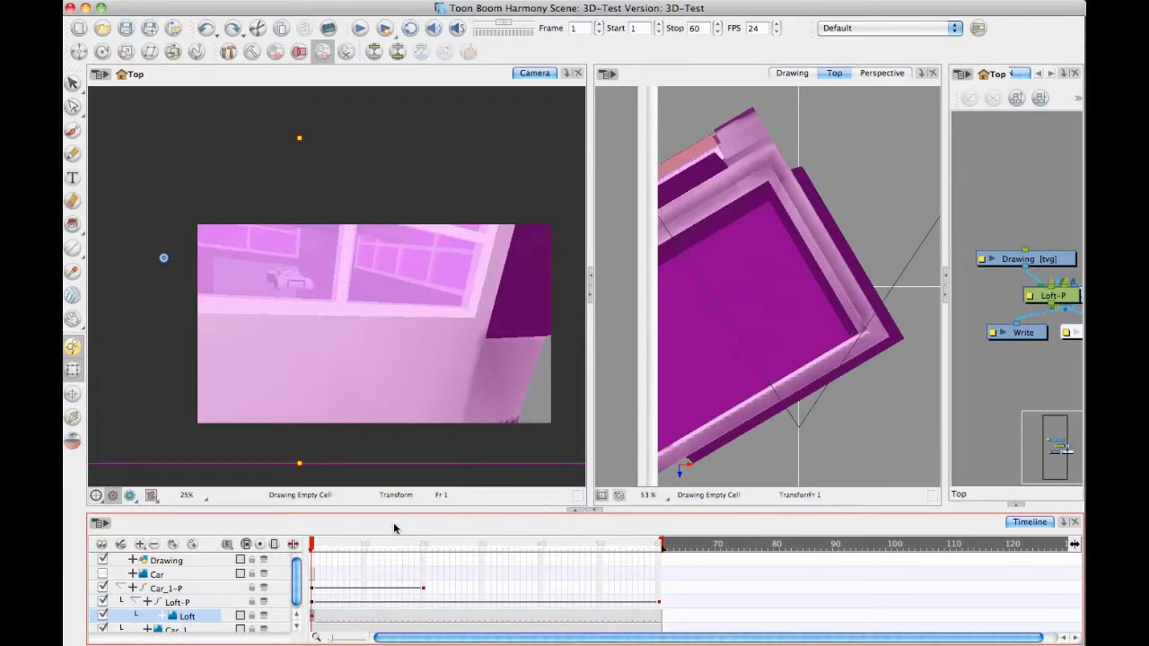
{"action": "left_click", "coordinate": [311, 602]}
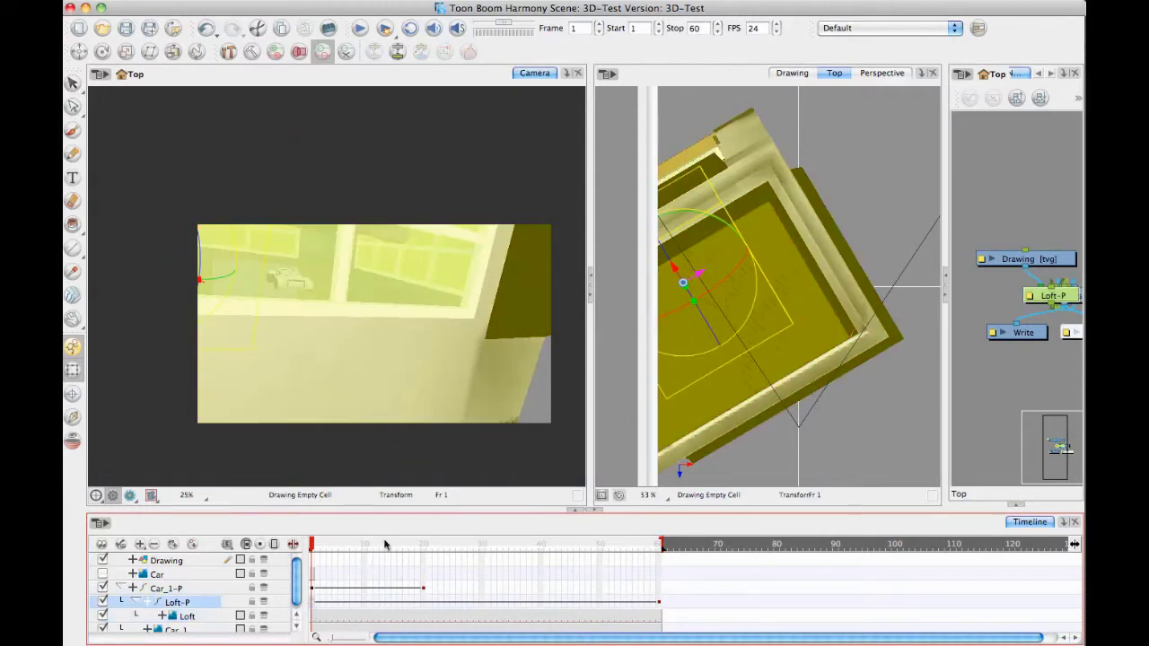
Scrub the animation again, then select the Car, Car_1-P and Loft-P layers.
{"action": "left_click_drag", "start_coordinate": [314, 544], "coordinate": [364, 544]}
{"action": "mouse_move", "coordinate": [530, 544]}
{"action": "left_mouse_down"}
{"action": "mouse_move", "coordinate": [662, 543]}
{"action": "mouse_move", "coordinate": [530, 544]}
{"action": "left_mouse_up"}
{"action": "left_click_drag", "start_coordinate": [380, 544], "coordinate": [582, 543]}
{"action": "left_click", "coordinate": [387, 544]}
{"action": "left_click", "coordinate": [345, 580]}
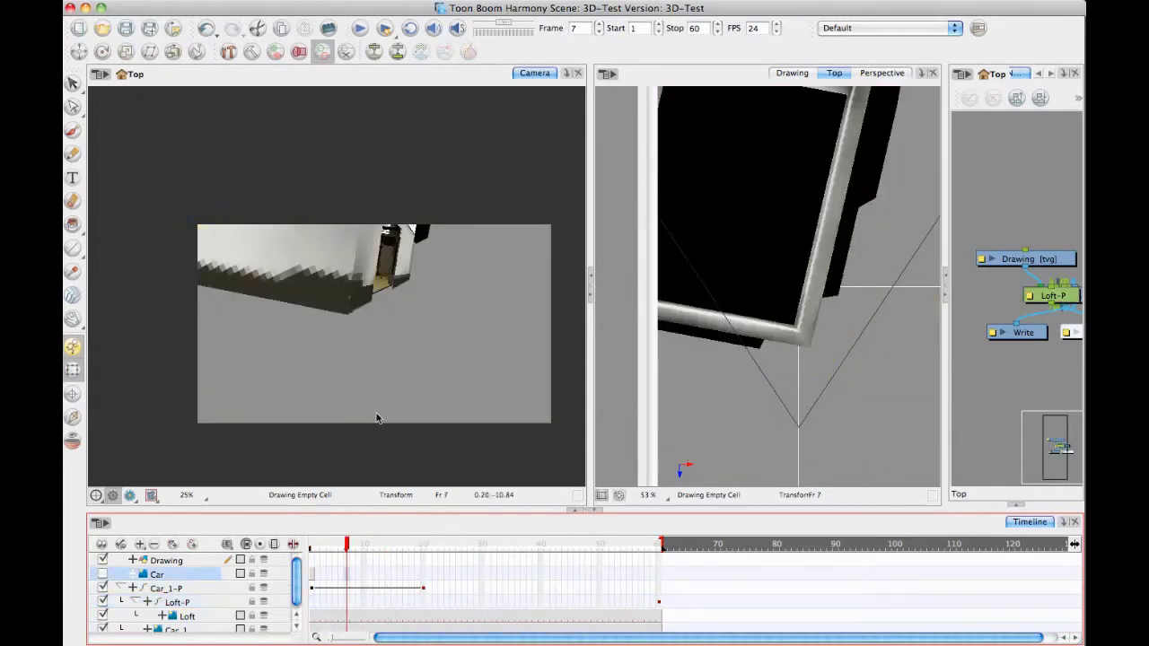
{"action": "left_click", "coordinate": [199, 589]}
{"action": "left_click", "coordinate": [199, 602]}
Move Loft-P out from under Car_1-P and add a Loft-P-P parent peg above it.
{"action": "left_click_drag", "start_coordinate": [195, 605], "coordinate": [197, 579]}
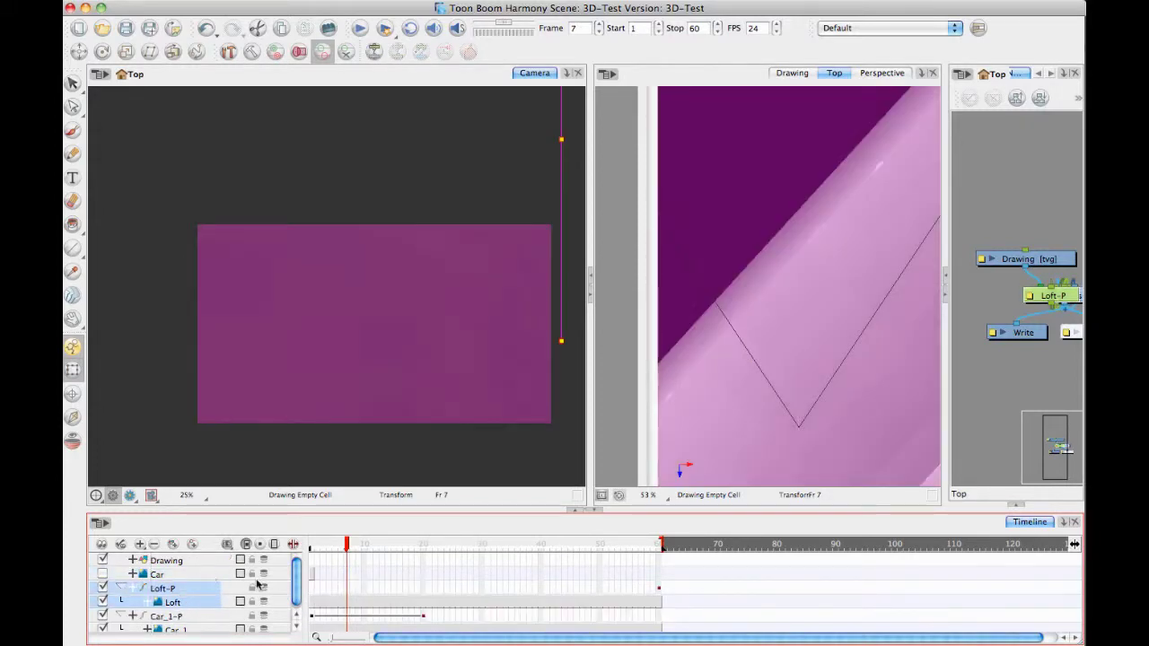
{"action": "left_click", "coordinate": [203, 618]}
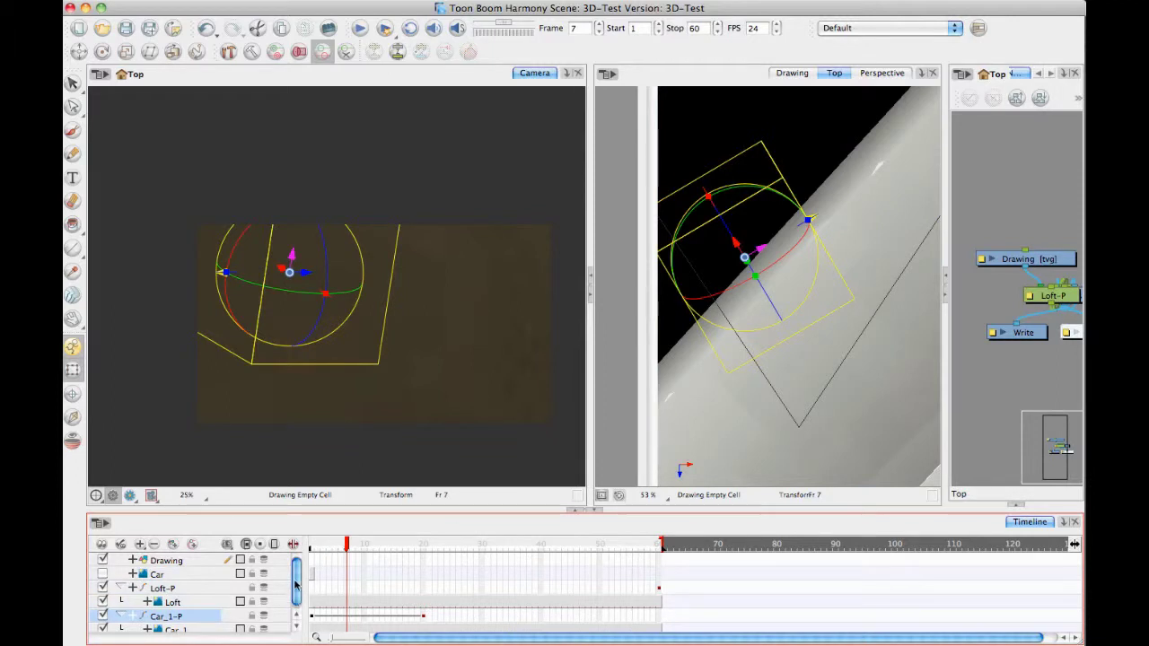
{"action": "left_click_drag", "start_coordinate": [295, 590], "coordinate": [298, 607]}
{"action": "left_click", "coordinate": [172, 585]}
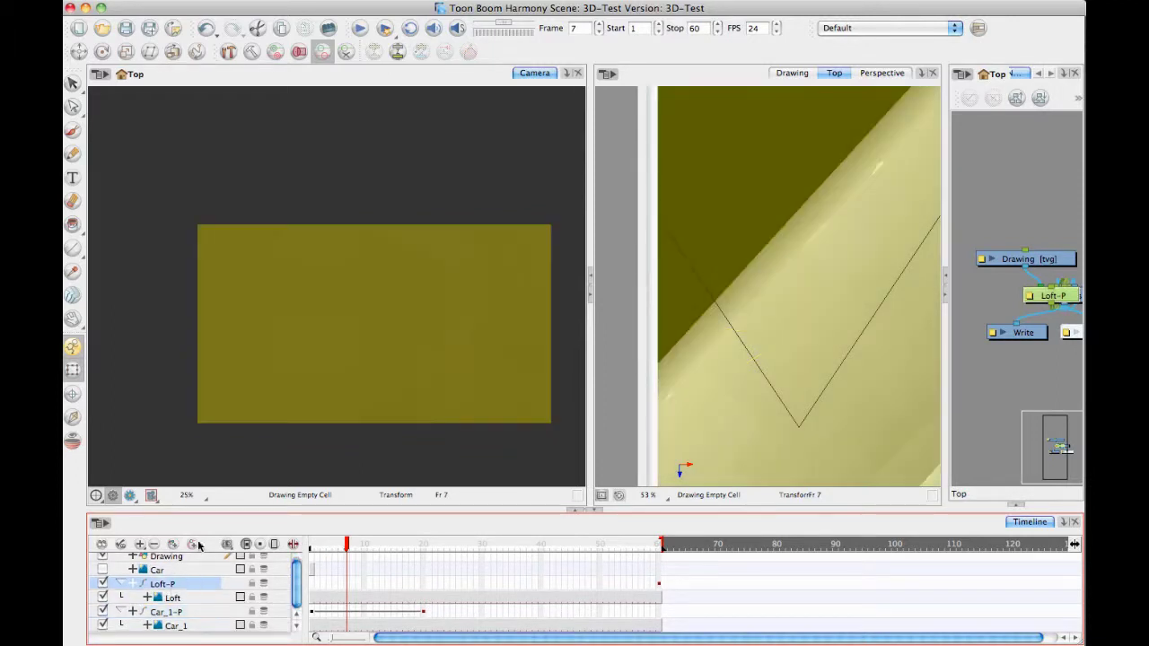
{"action": "left_click", "coordinate": [193, 545]}
{"action": "left_click_drag", "start_coordinate": [296, 590], "coordinate": [297, 603]}
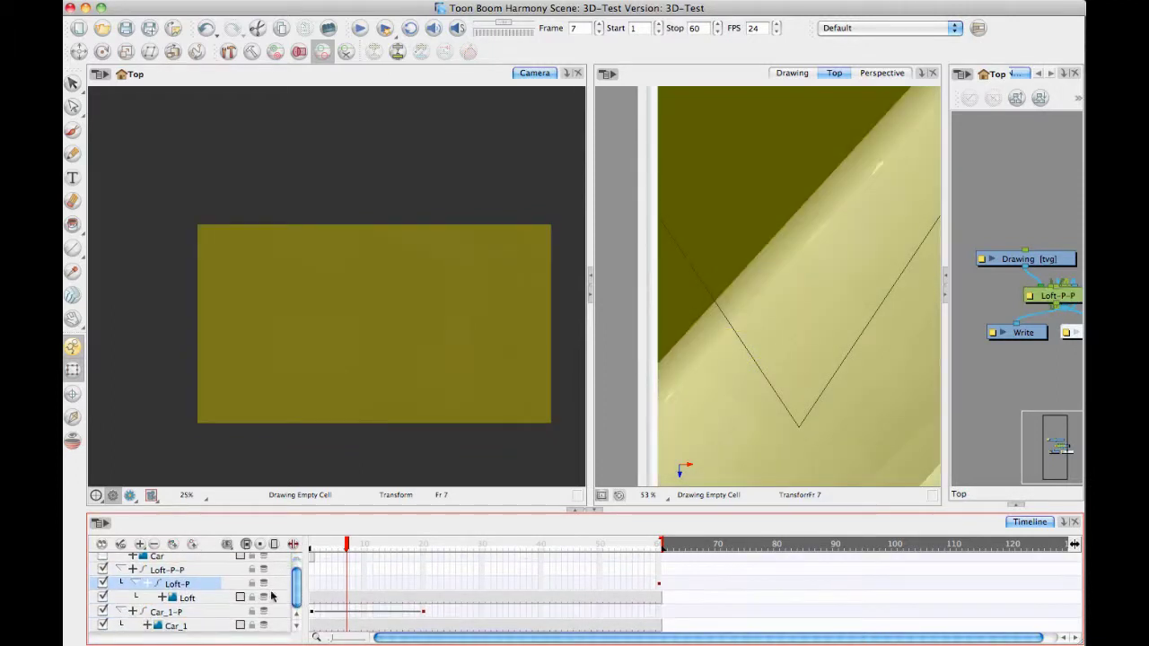
Enlarge the Timeline, expand the car's transform functions, and show the value column.
{"action": "left_click", "coordinate": [133, 570]}
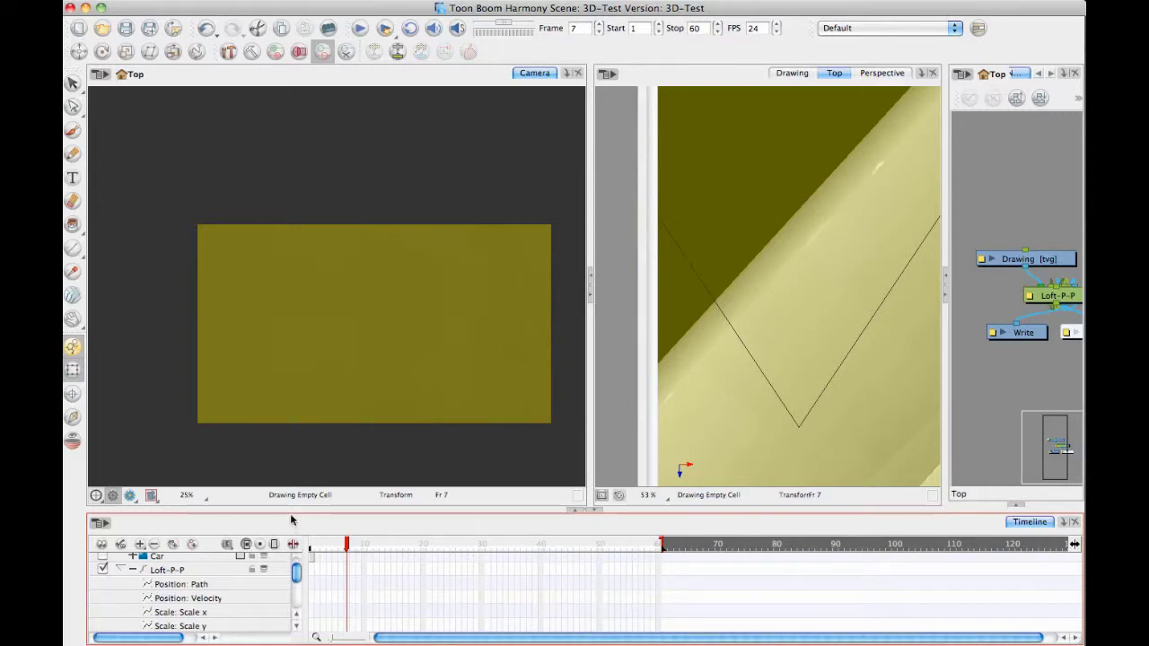
{"action": "left_click_drag", "start_coordinate": [287, 505], "coordinate": [269, 190]}
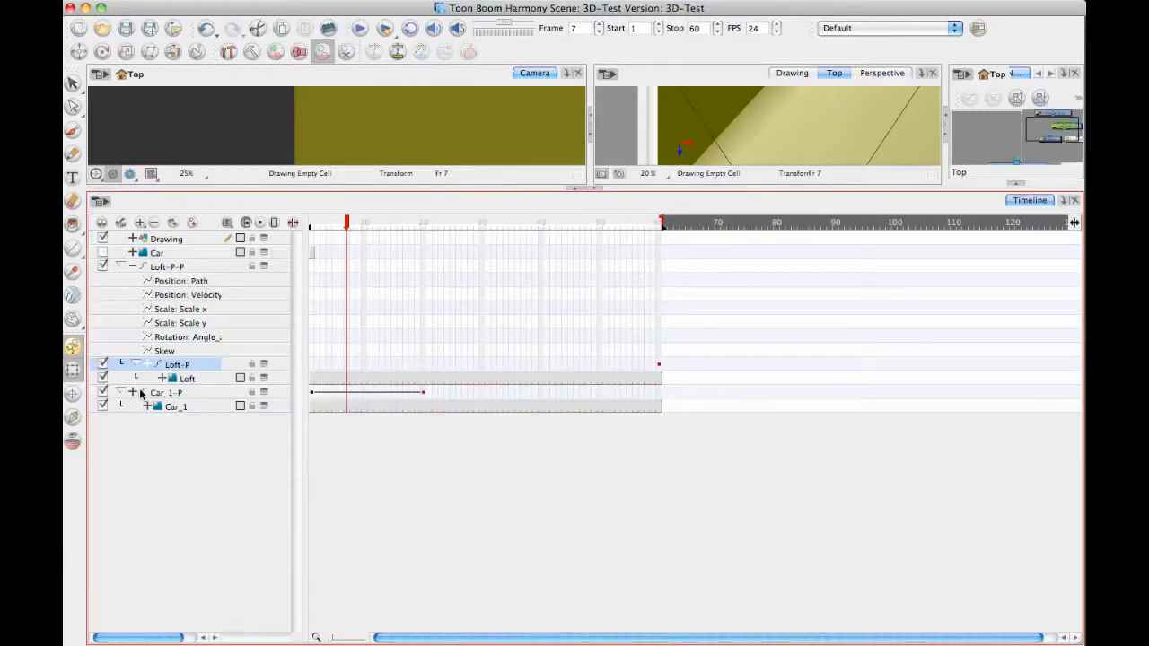
{"action": "left_click", "coordinate": [133, 393]}
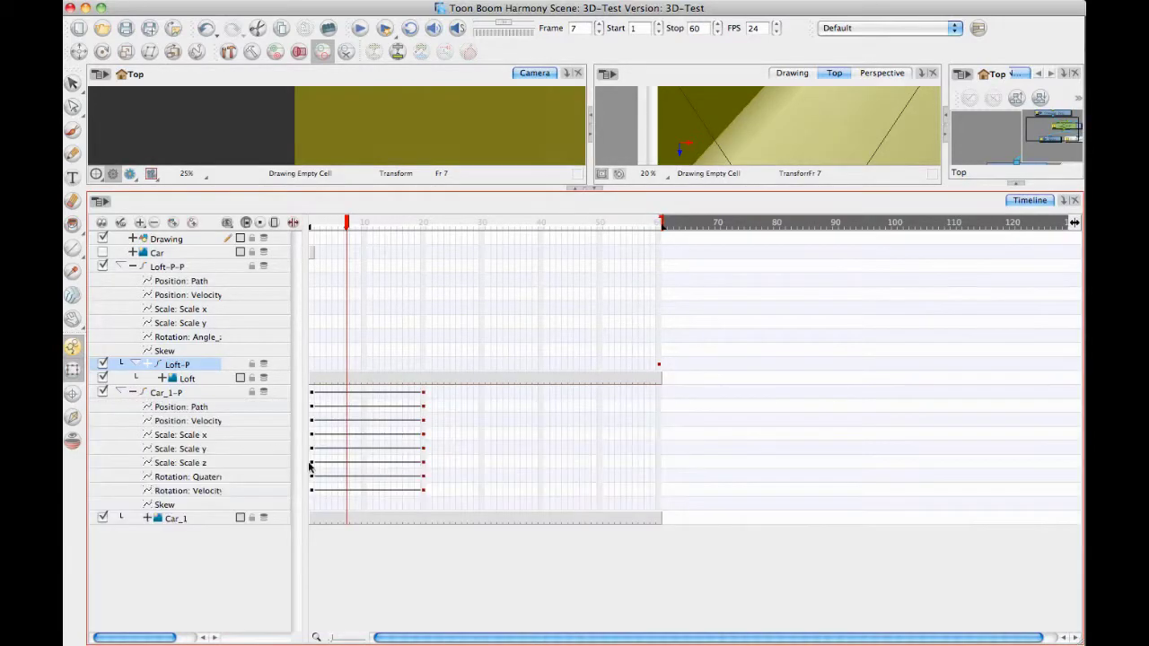
{"action": "left_click", "coordinate": [209, 463]}
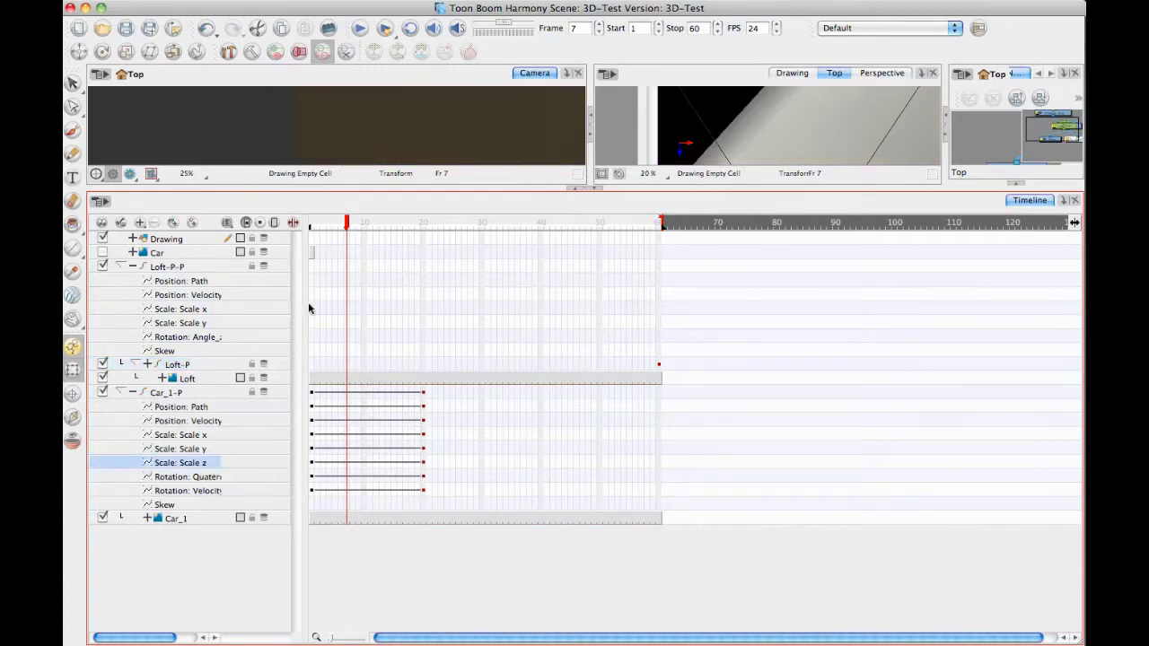
{"action": "left_click", "coordinate": [293, 223]}
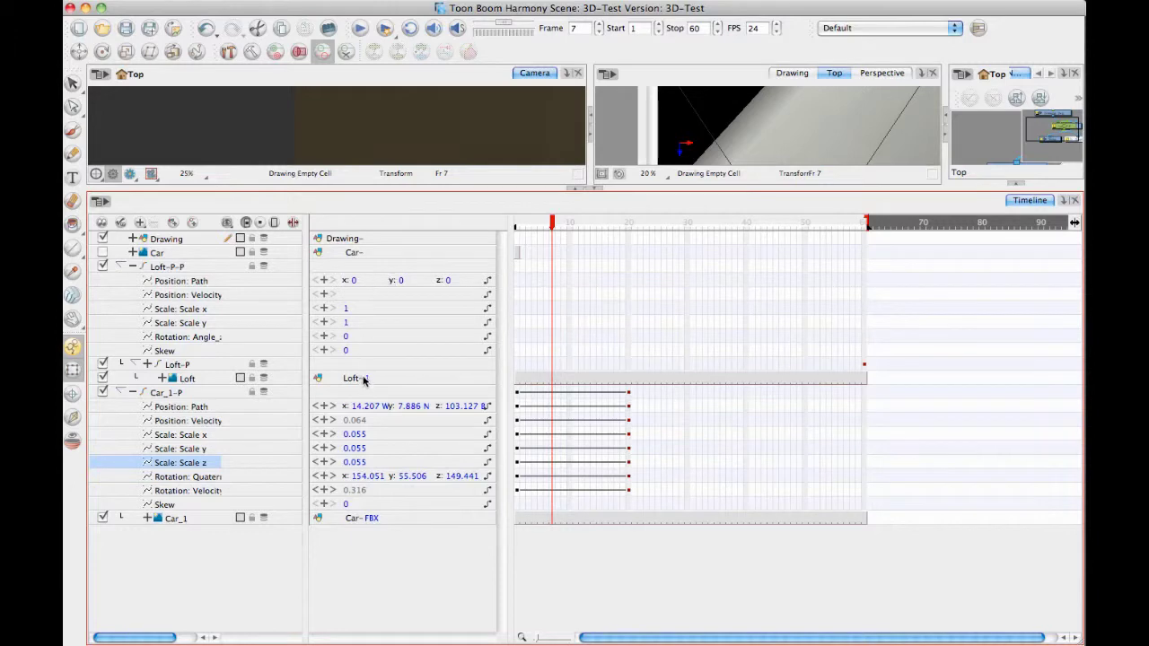
Enter 0.055 for Loft-P-P's Scale y and Scale x in the Timeline value column.
{"action": "left_click_drag", "start_coordinate": [346, 324], "coordinate": [355, 325]}
{"action": "left_click", "coordinate": [358, 326]}
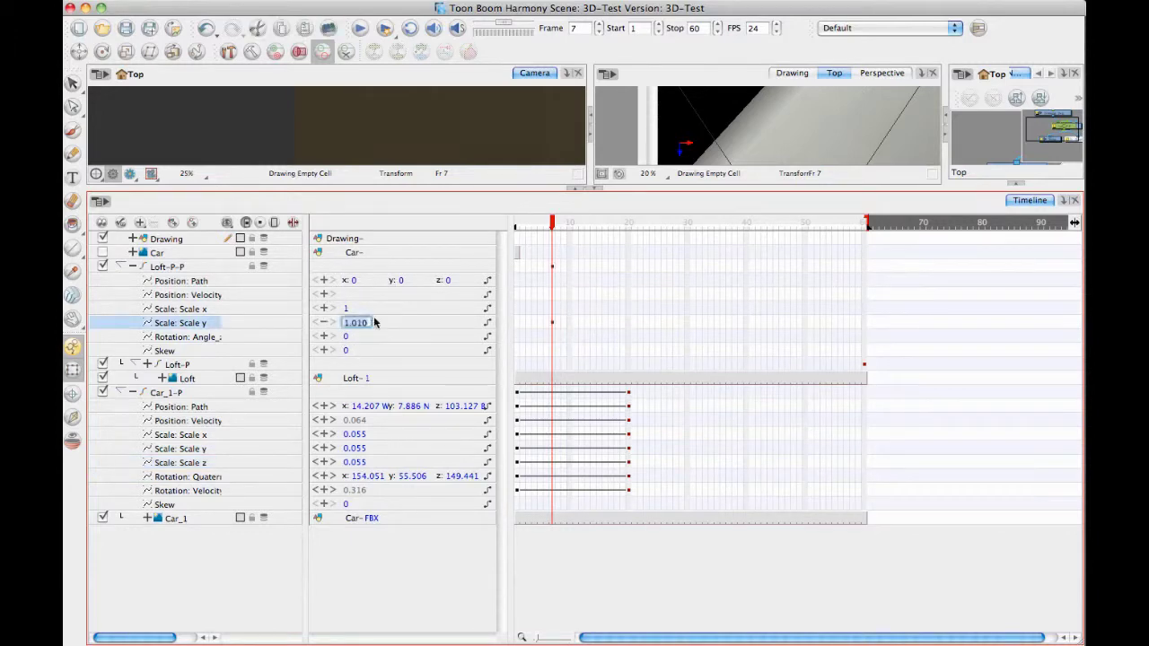
{"action": "key", "text": "BackSpace"}
{"action": "key", "text": "Return"}
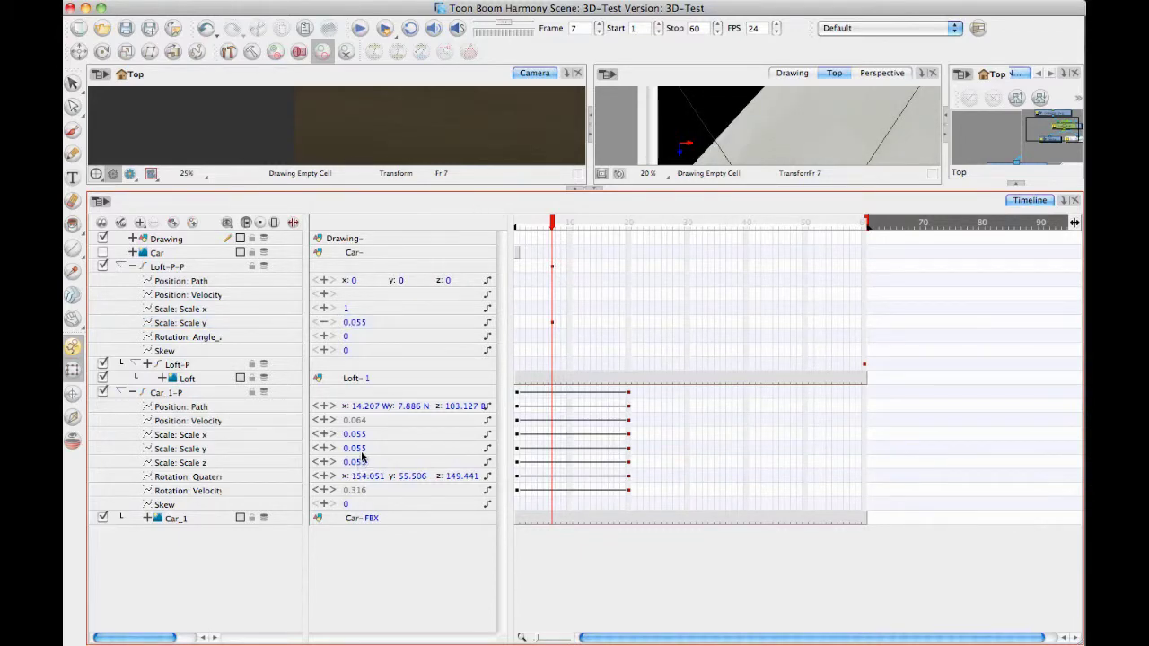
{"action": "left_click", "coordinate": [361, 308]}
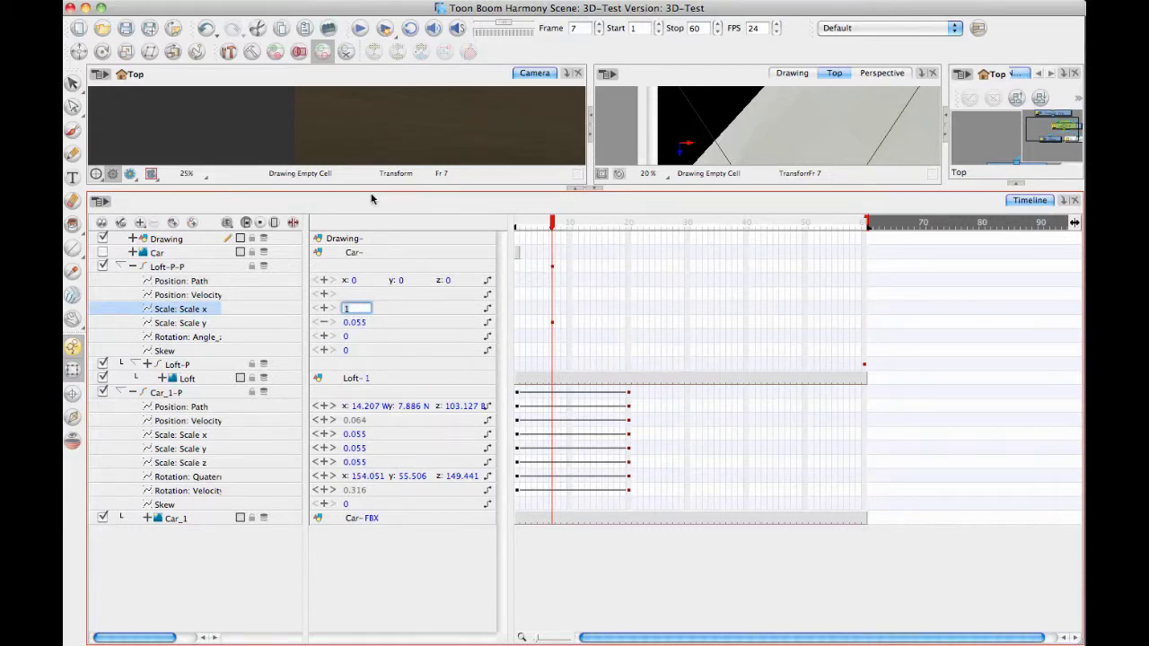
{"action": "type", "text": ".055"}
{"action": "key", "text": "Return"}
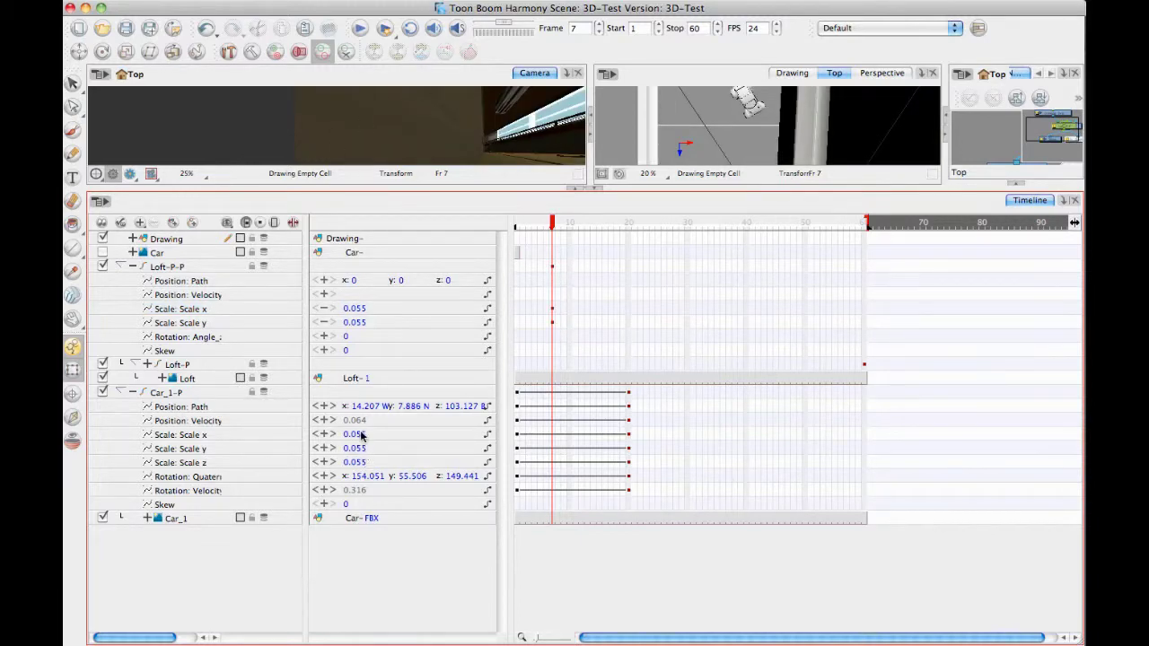
Enable 3D on Loft-P-P and set its Scale z to 0.055.
{"action": "double_click", "coordinate": [201, 271]}
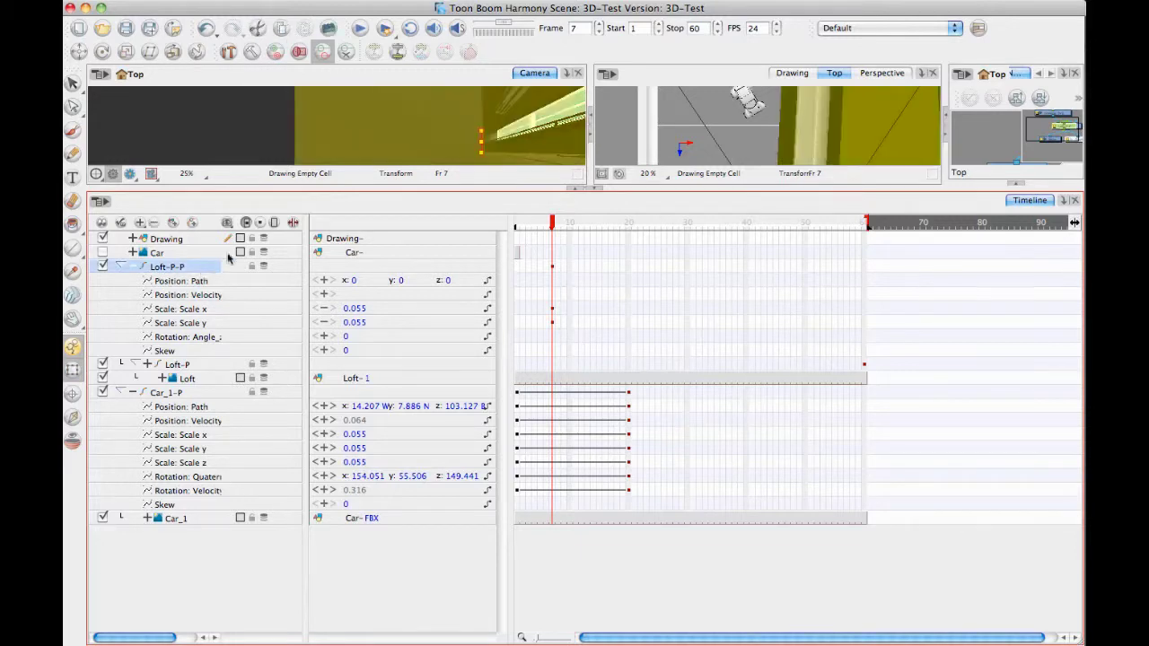
{"action": "left_click", "coordinate": [556, 168]}
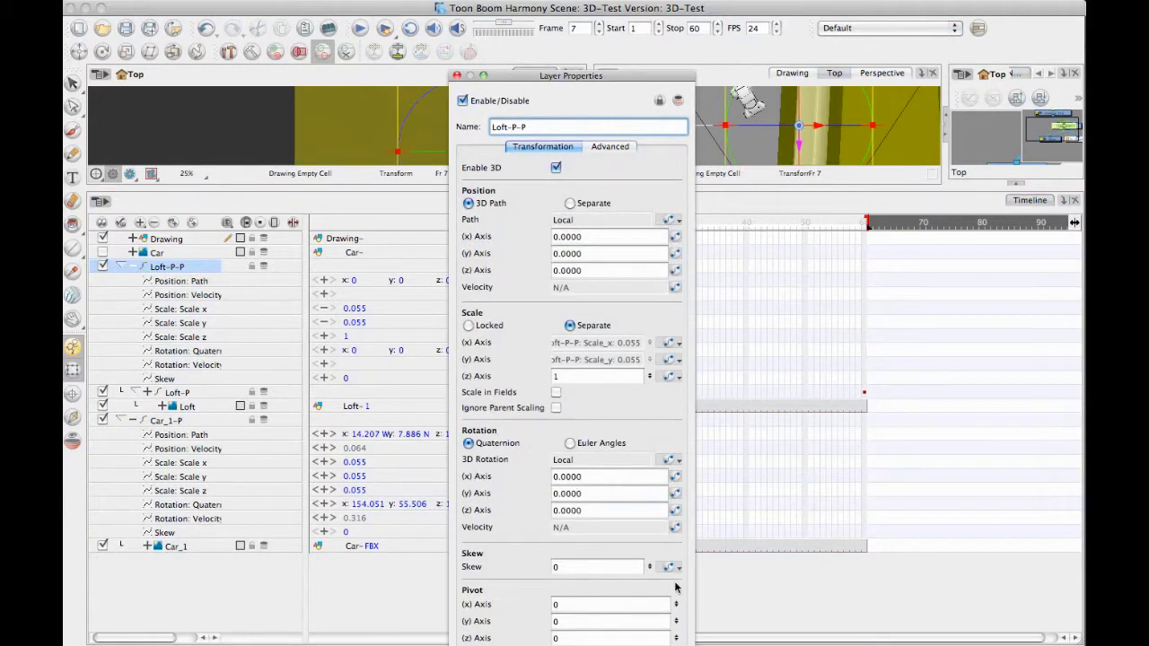
{"action": "left_click", "coordinate": [457, 76]}
{"action": "left_click", "coordinate": [350, 336]}
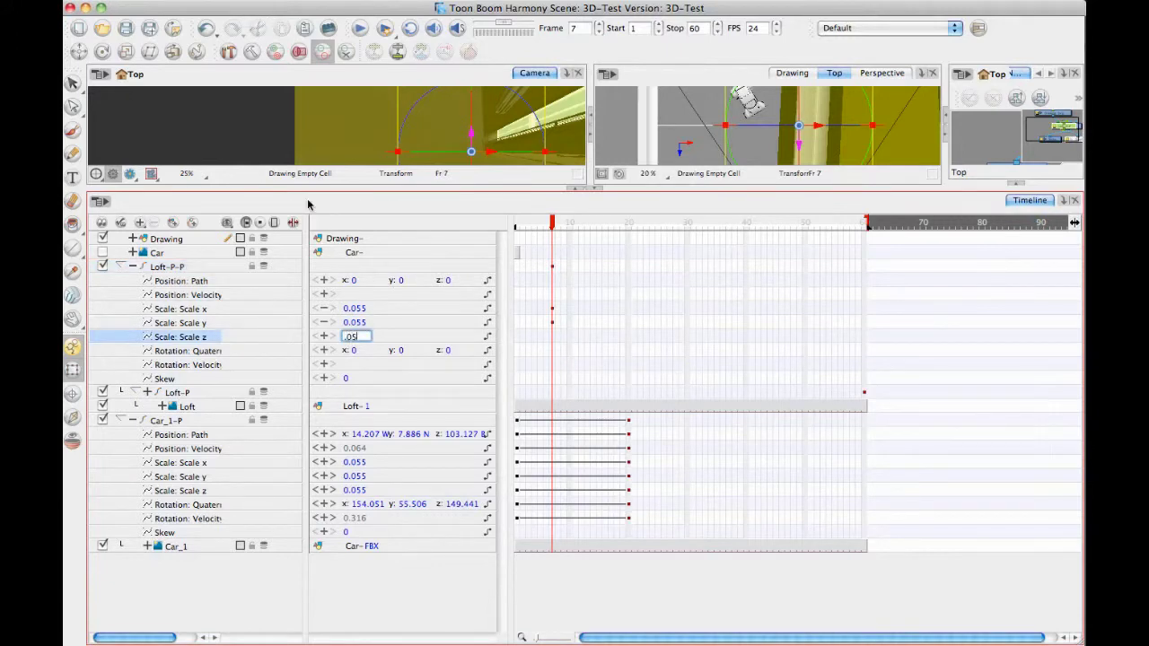
{"action": "type", "text": ".055"}
{"action": "key", "text": "Return"}
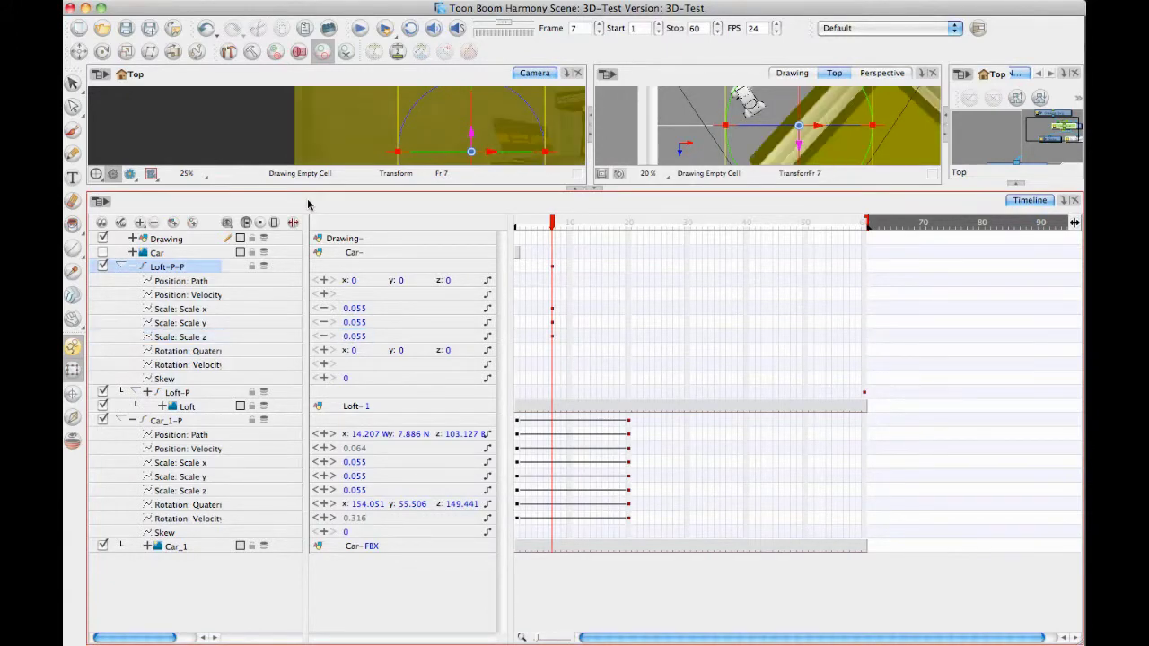
Set the car's Scale x, Scale y and Scale z values to 1.
{"action": "left_click", "coordinate": [357, 462]}
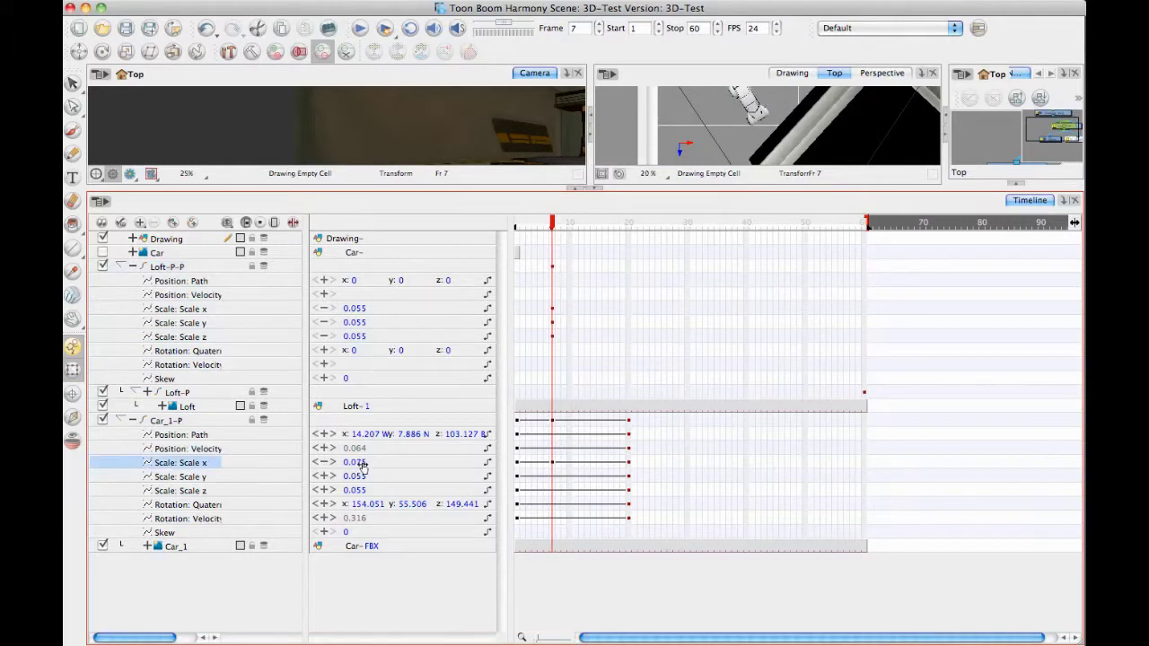
{"action": "left_click", "coordinate": [354, 463]}
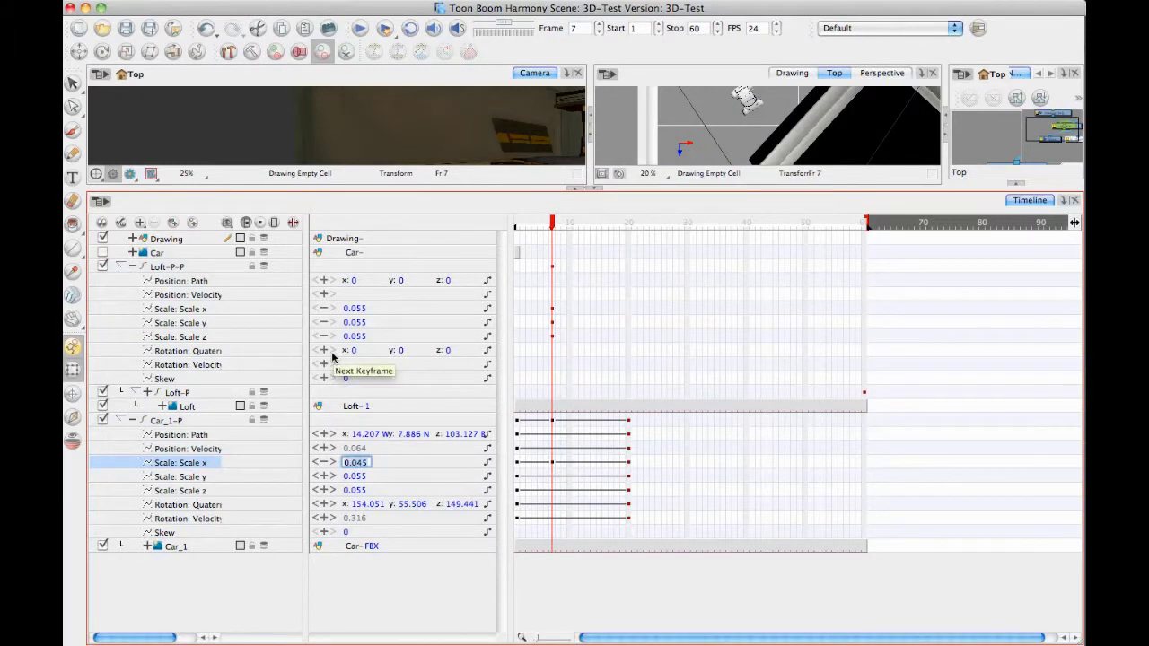
{"action": "type", "text": "1"}
{"action": "key", "text": "Return"}
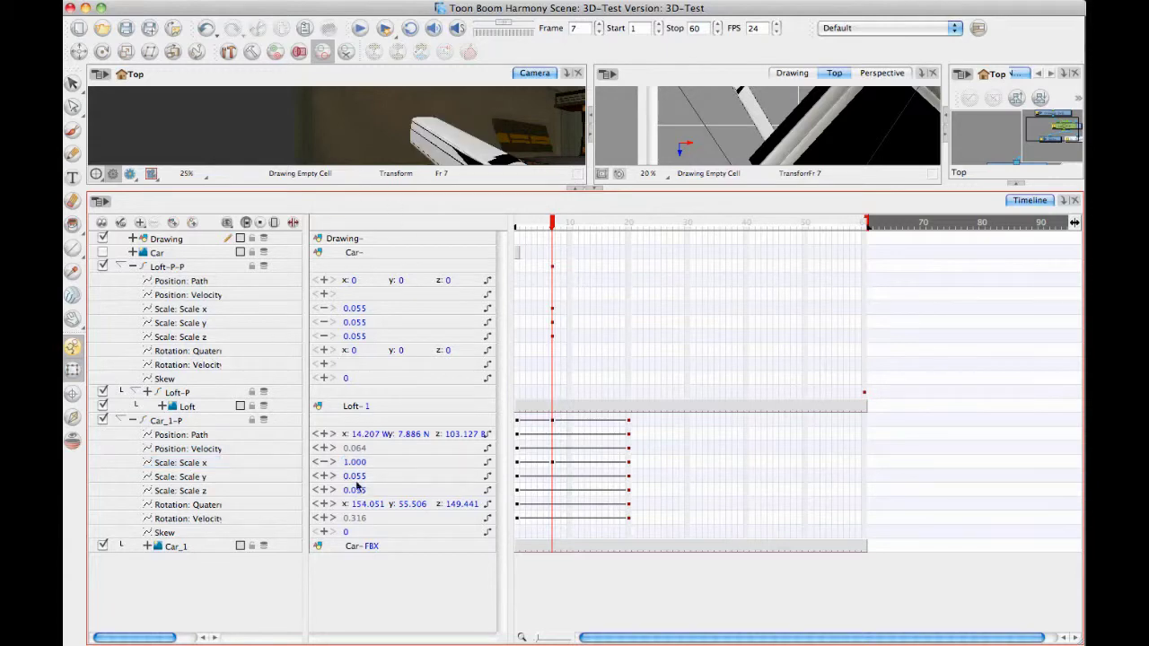
{"action": "left_click", "coordinate": [353, 476]}
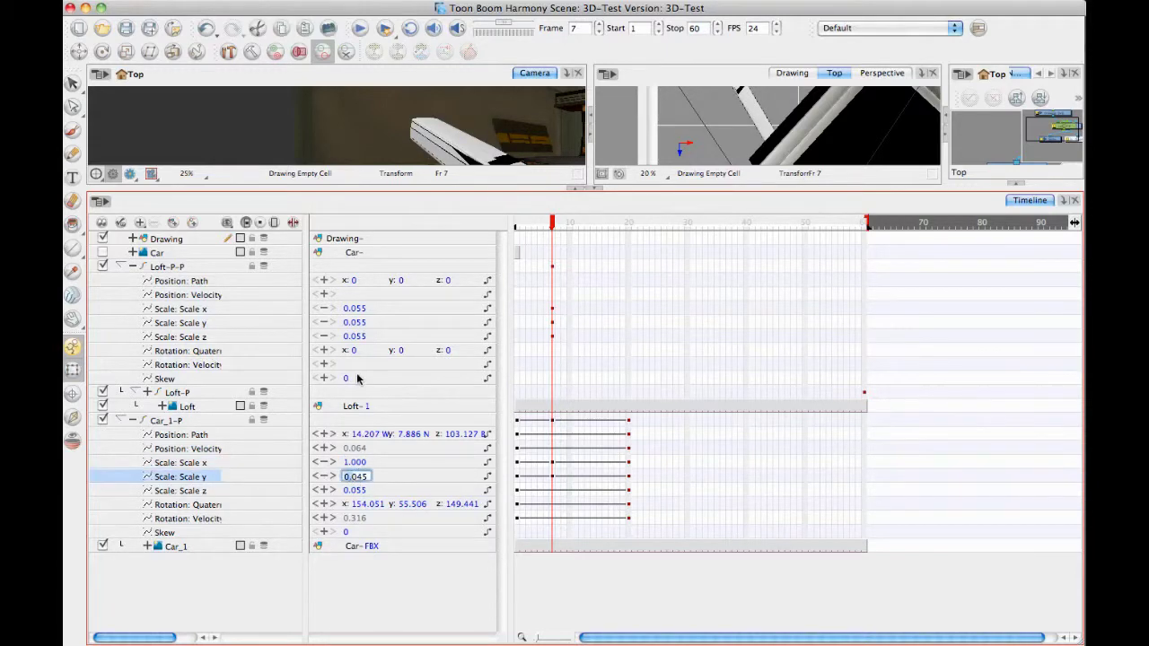
{"action": "type", "text": "1"}
{"action": "key", "text": "Return"}
{"action": "left_click_drag", "start_coordinate": [359, 490], "coordinate": [358, 490]}
{"action": "left_click", "coordinate": [359, 490]}
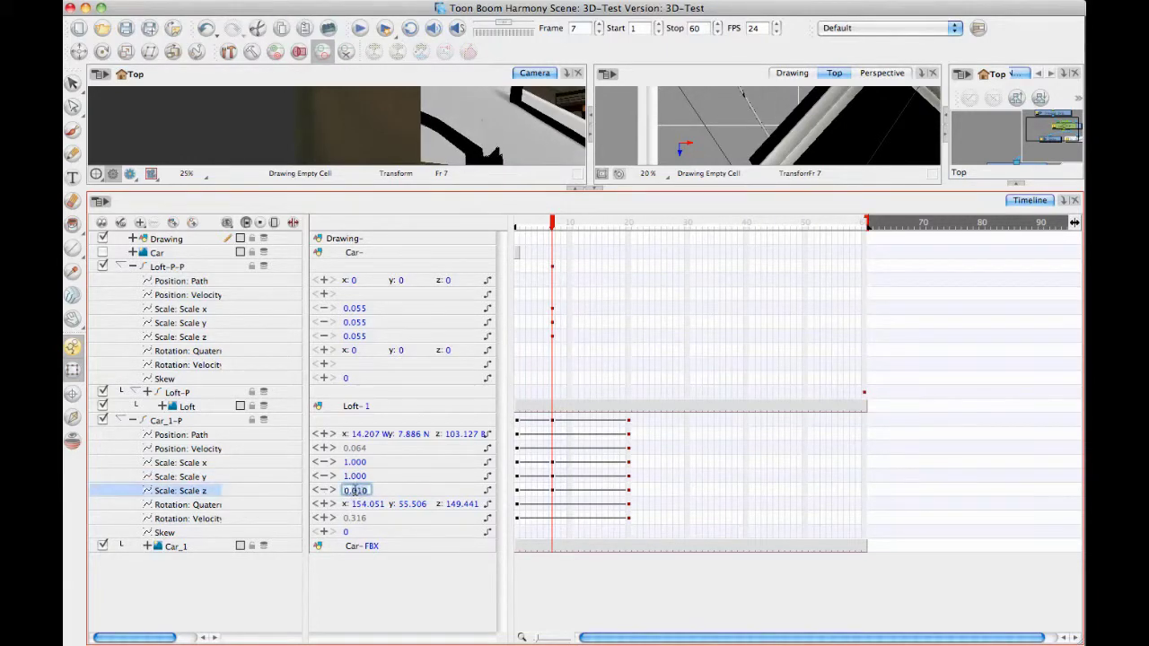
{"action": "type", "text": "1"}
{"action": "key", "text": "Return"}
Delete the car's scale keyframes at frame 7 and replay the car animation from frame 1.
{"action": "left_click_drag", "start_coordinate": [368, 187], "coordinate": [429, 566]}
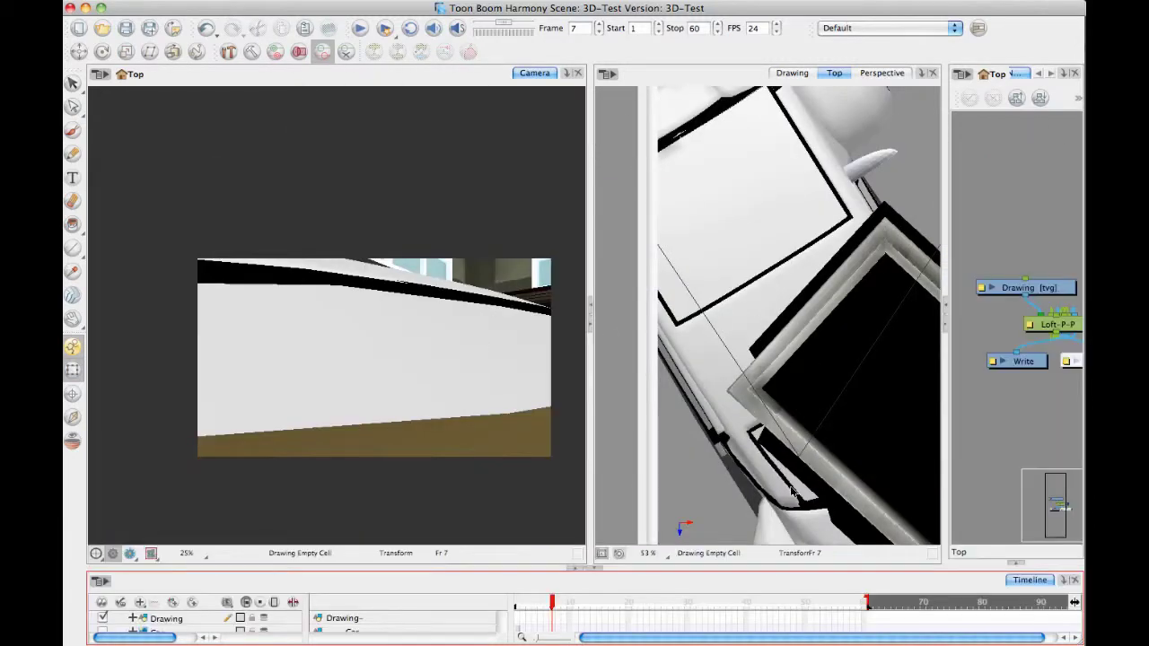
{"action": "left_click_drag", "start_coordinate": [464, 336], "coordinate": [468, 300]}
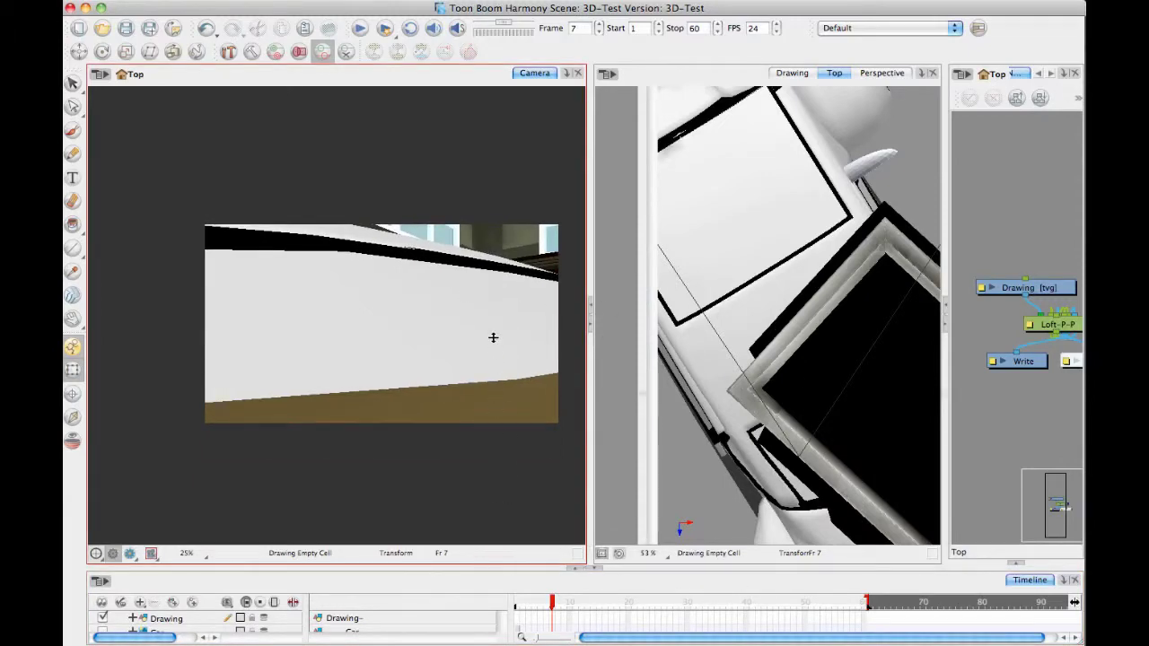
{"action": "left_click_drag", "start_coordinate": [503, 569], "coordinate": [498, 366]}
{"action": "left_click_drag", "start_coordinate": [503, 519], "coordinate": [496, 558]}
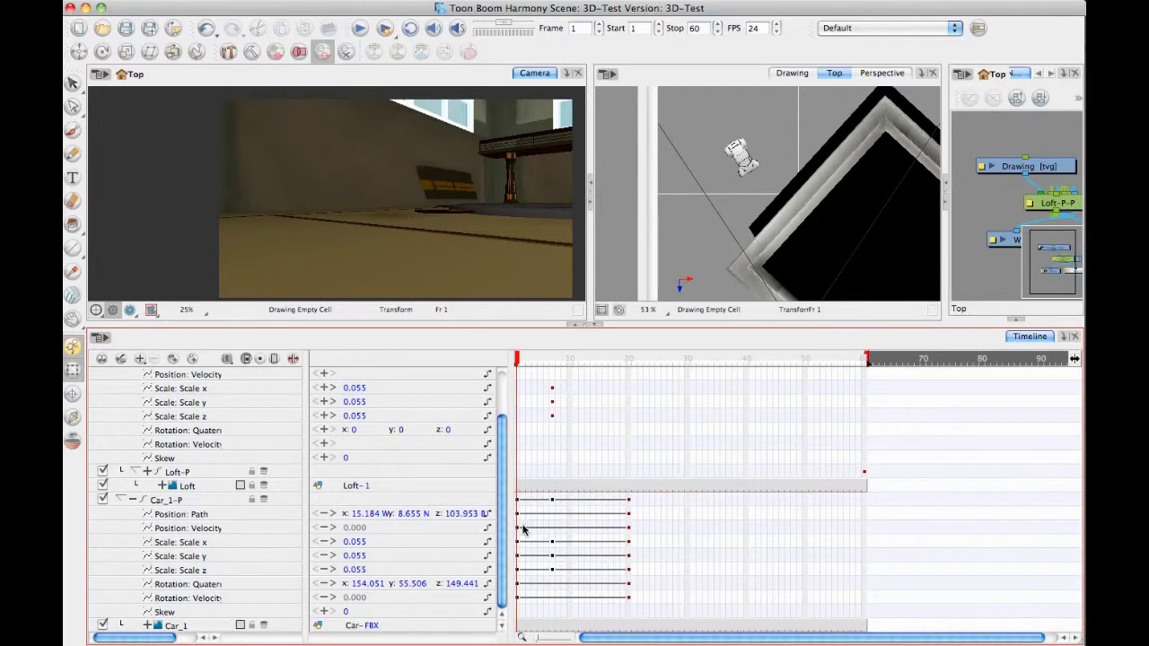
{"action": "left_click_drag", "start_coordinate": [526, 538], "coordinate": [630, 577]}
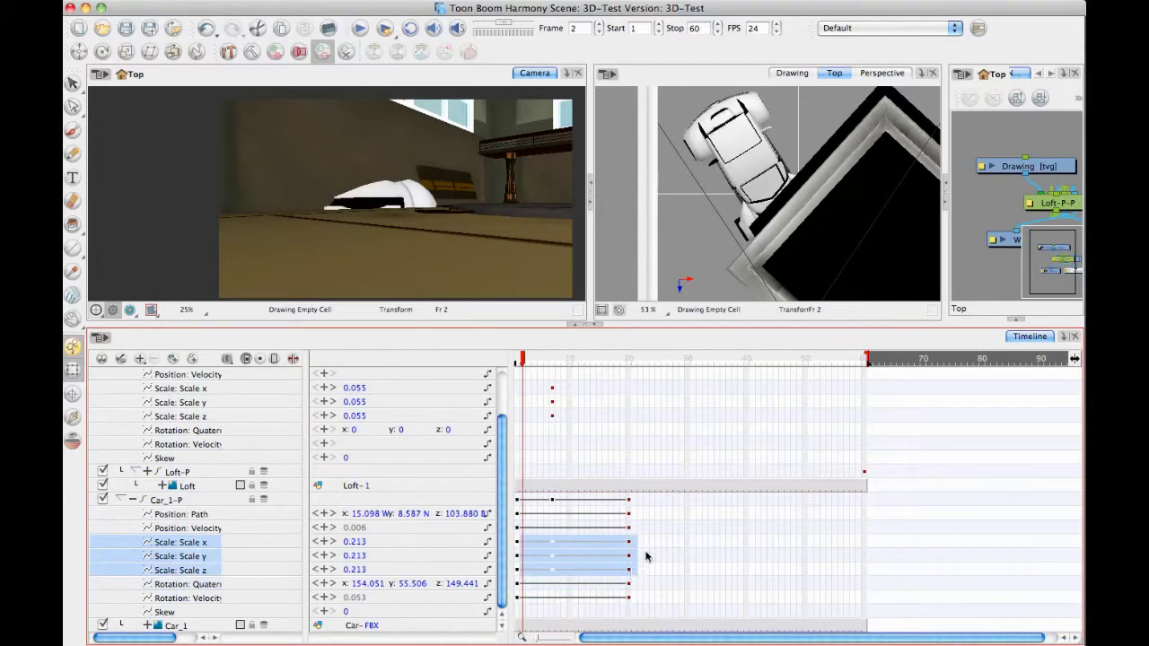
{"action": "key", "text": "Delete"}
{"action": "left_click", "coordinate": [518, 361]}
{"action": "left_click_drag", "start_coordinate": [518, 361], "coordinate": [431, 336]}
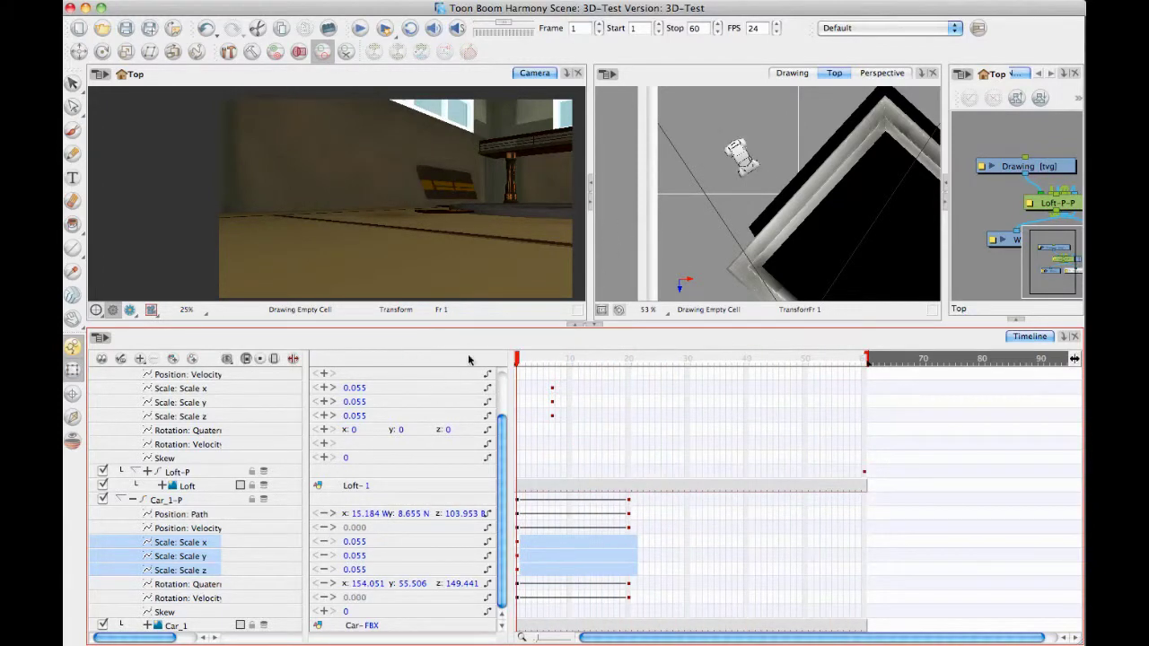
Drag Car_1-P onto Loft-P-P and scrub to confirm the car follows the loft.
{"action": "left_click", "coordinate": [132, 500]}
{"action": "mouse_move", "coordinate": [517, 360]}
{"action": "left_mouse_down"}
{"action": "mouse_move", "coordinate": [692, 359]}
{"action": "mouse_move", "coordinate": [518, 359]}
{"action": "left_mouse_up"}
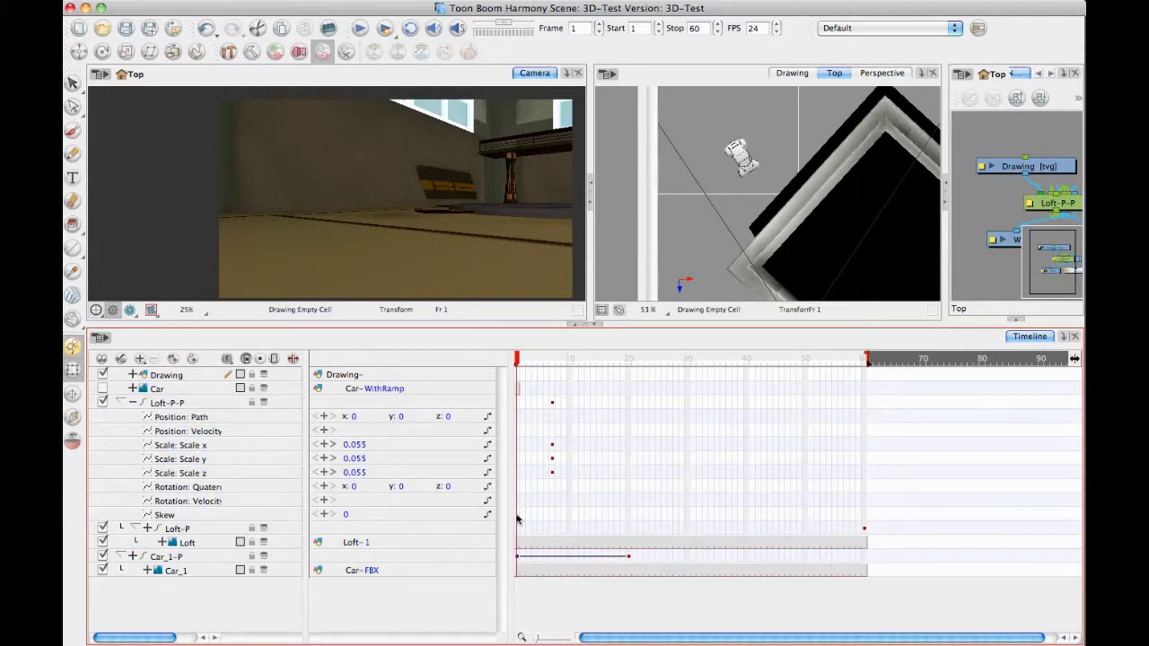
{"action": "left_click_drag", "start_coordinate": [479, 197], "coordinate": [534, 207]}
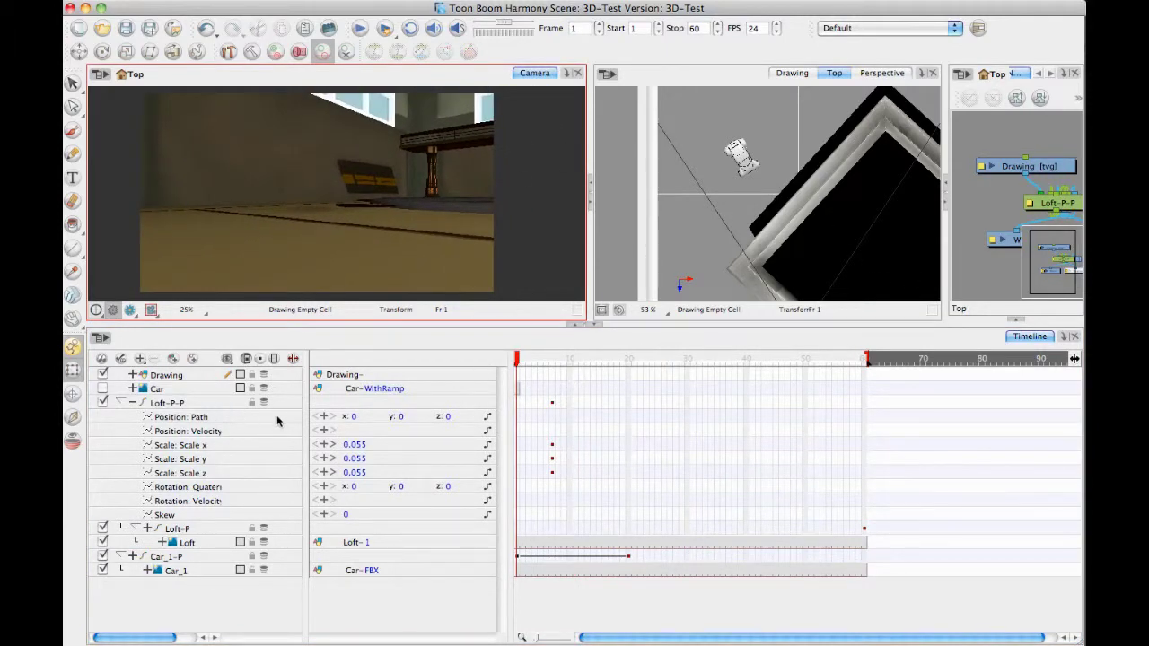
{"action": "left_click", "coordinate": [205, 556]}
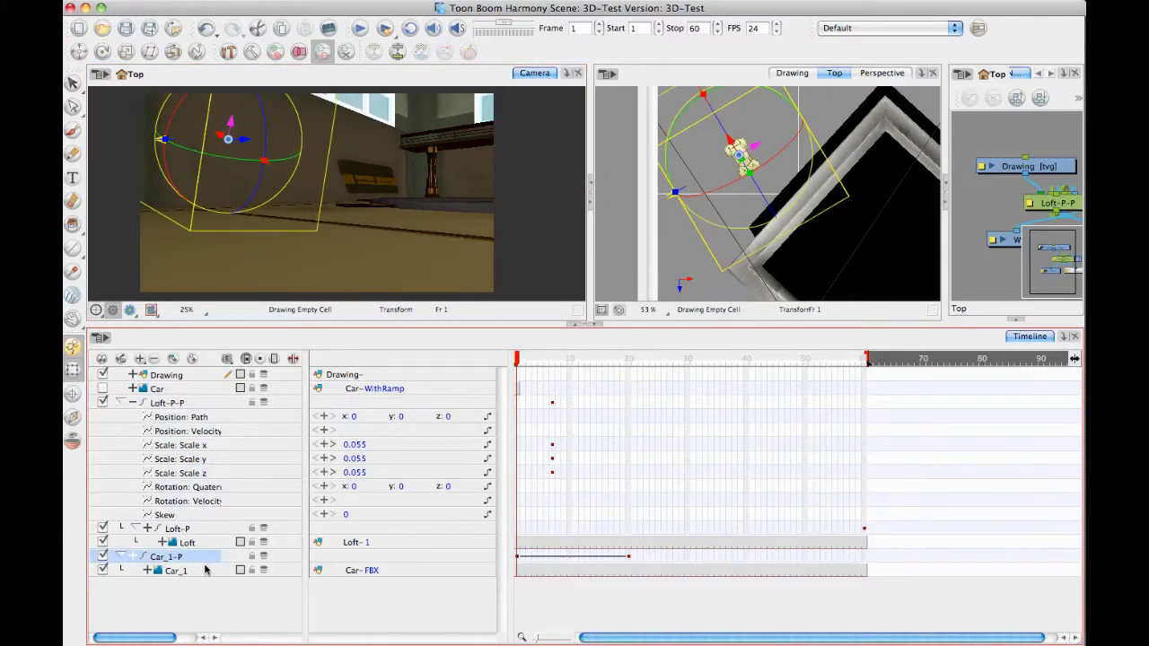
{"action": "left_click_drag", "start_coordinate": [203, 568], "coordinate": [184, 402]}
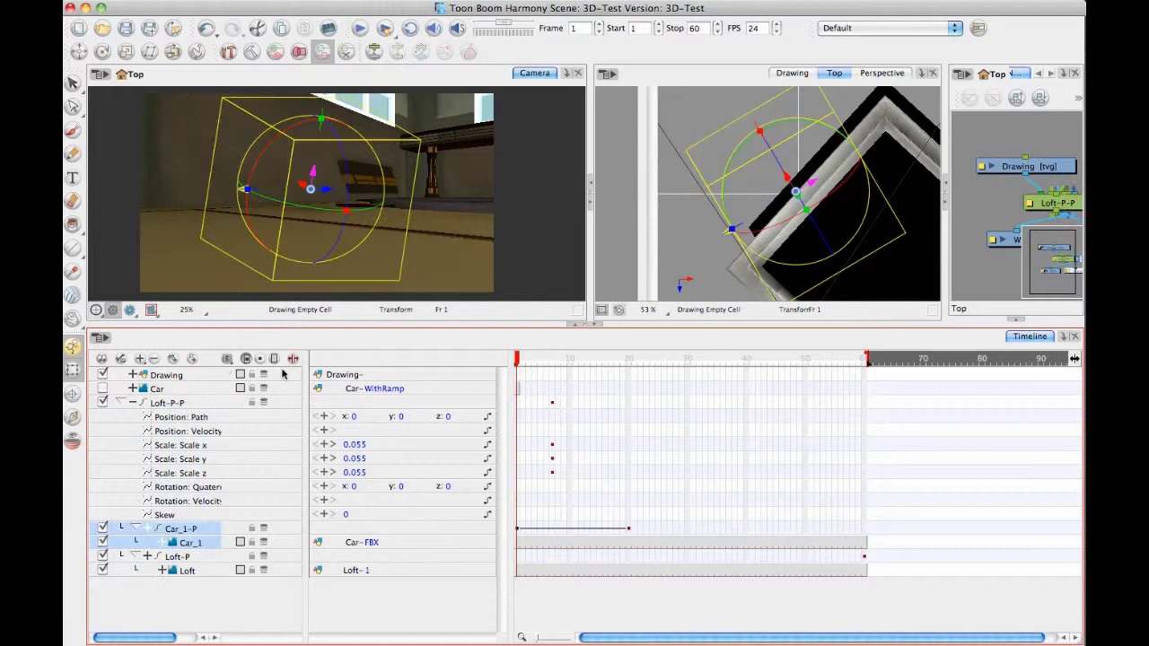
{"action": "left_click", "coordinate": [125, 403]}
{"action": "left_click", "coordinate": [126, 404]}
{"action": "left_click_drag", "start_coordinate": [528, 363], "coordinate": [592, 359]}
{"action": "left_click_drag", "start_coordinate": [466, 369], "coordinate": [503, 386]}
Move the loft up and left at frame 1, then preview the car's motion.
{"action": "left_click", "coordinate": [865, 557]}
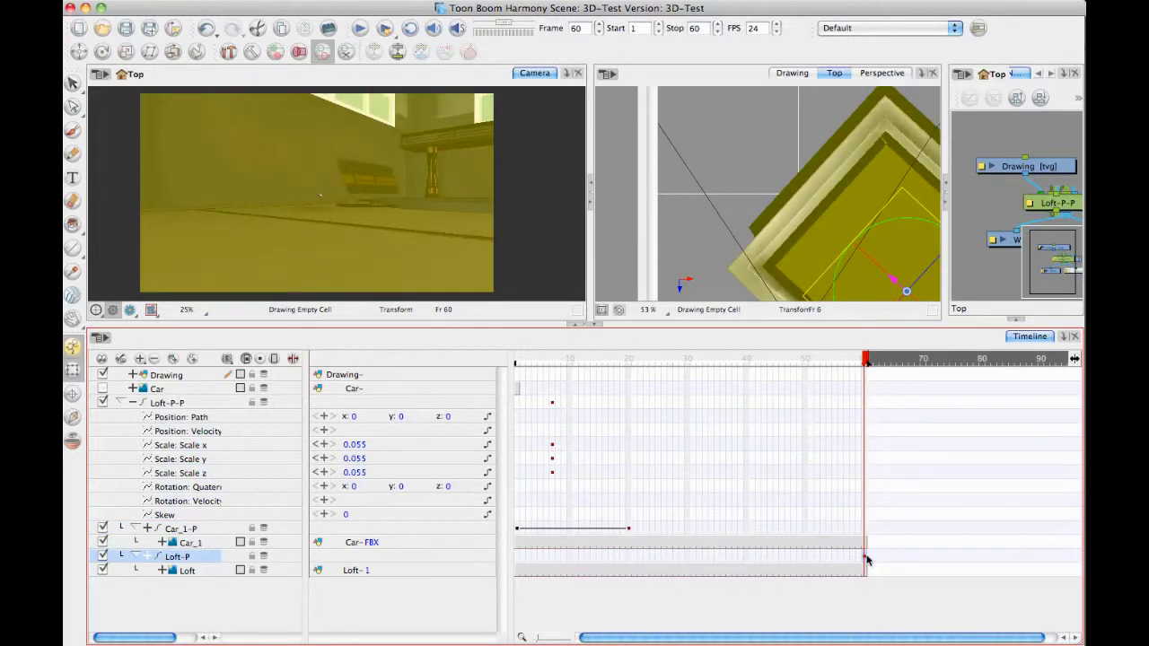
{"action": "left_click", "coordinate": [519, 559]}
{"action": "left_click_drag", "start_coordinate": [906, 278], "coordinate": [835, 228]}
{"action": "left_click", "coordinate": [323, 190]}
{"action": "left_click", "coordinate": [184, 540]}
{"action": "left_click_drag", "start_coordinate": [199, 529], "coordinate": [205, 610]}
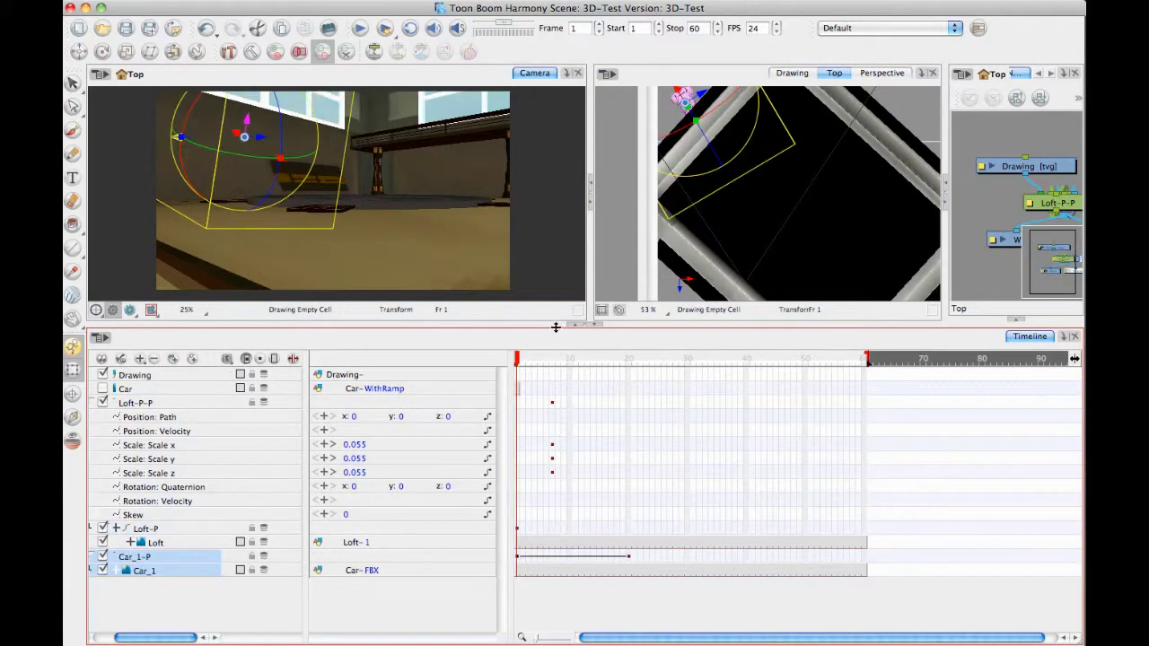
{"action": "left_click_drag", "start_coordinate": [521, 360], "coordinate": [617, 340]}
Rotate the loft to a new angle in the Top view and step through frames to check the car.
{"action": "left_click", "coordinate": [516, 529]}
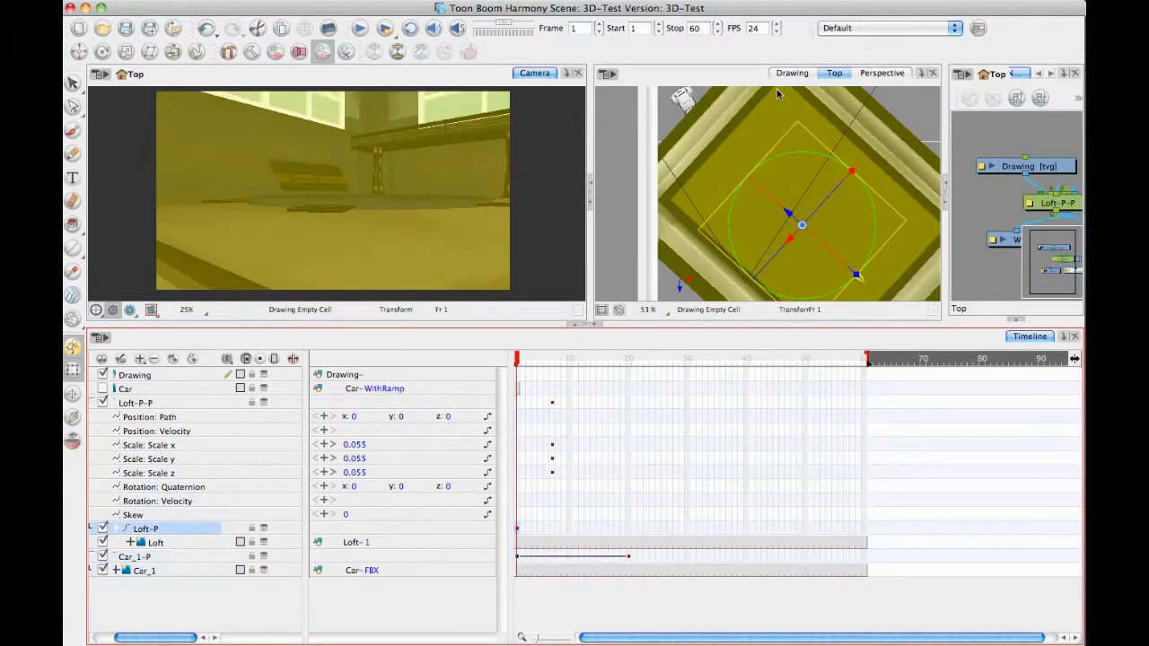
{"action": "left_click", "coordinate": [818, 243]}
{"action": "left_click_drag", "start_coordinate": [835, 265], "coordinate": [815, 199]}
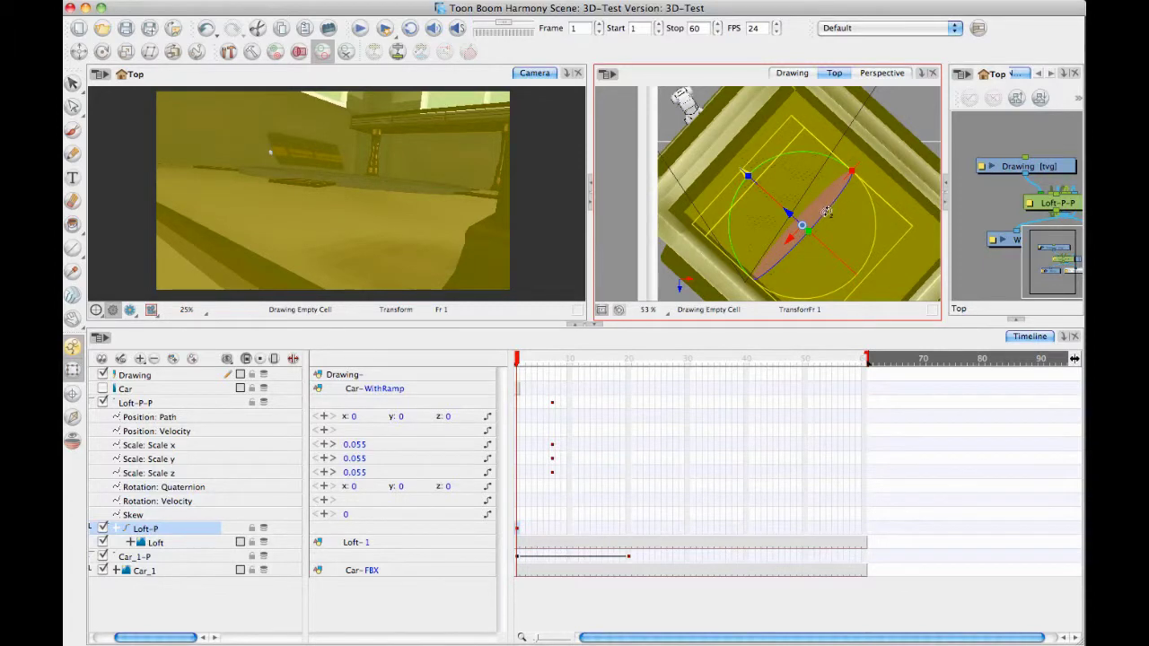
{"action": "left_click_drag", "start_coordinate": [819, 219], "coordinate": [790, 152]}
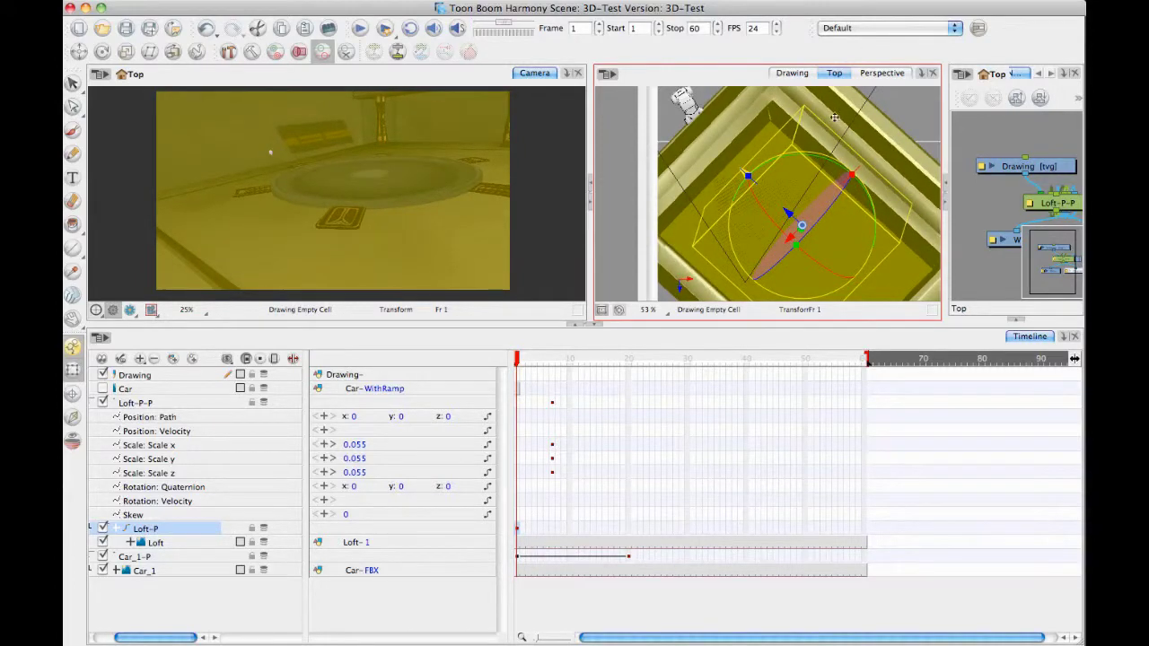
{"action": "left_click_drag", "start_coordinate": [516, 358], "coordinate": [588, 339]}
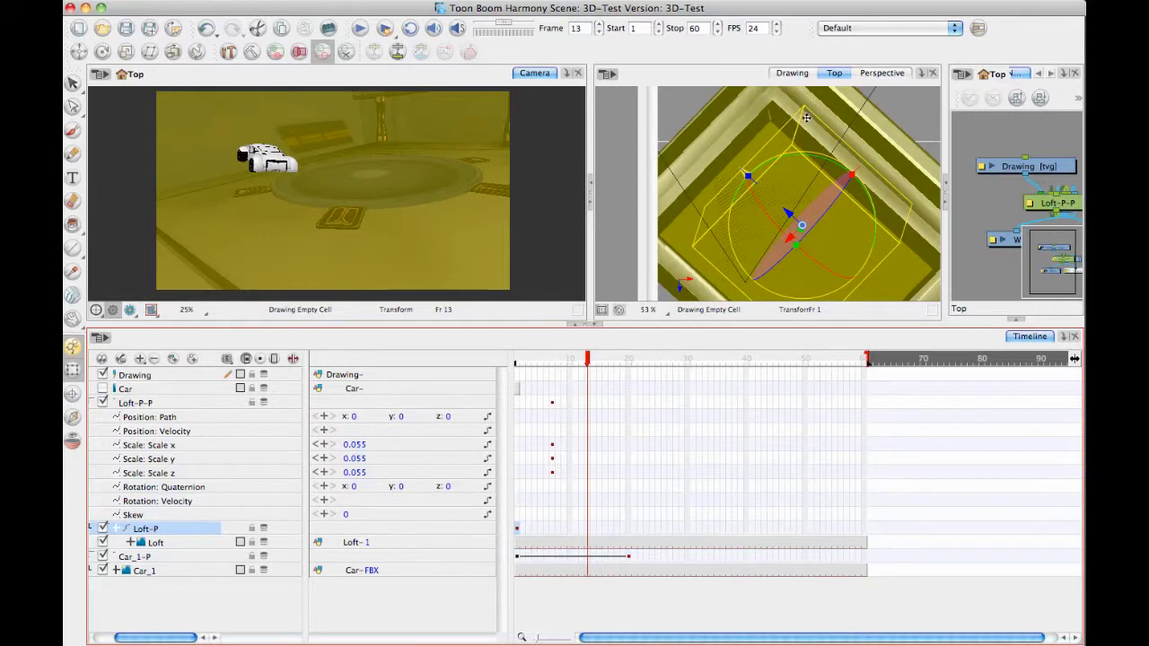
Extend the Loft exposure to frame 13, zoom out the Top view, and deselect the layer.
{"action": "left_click", "coordinate": [797, 123]}
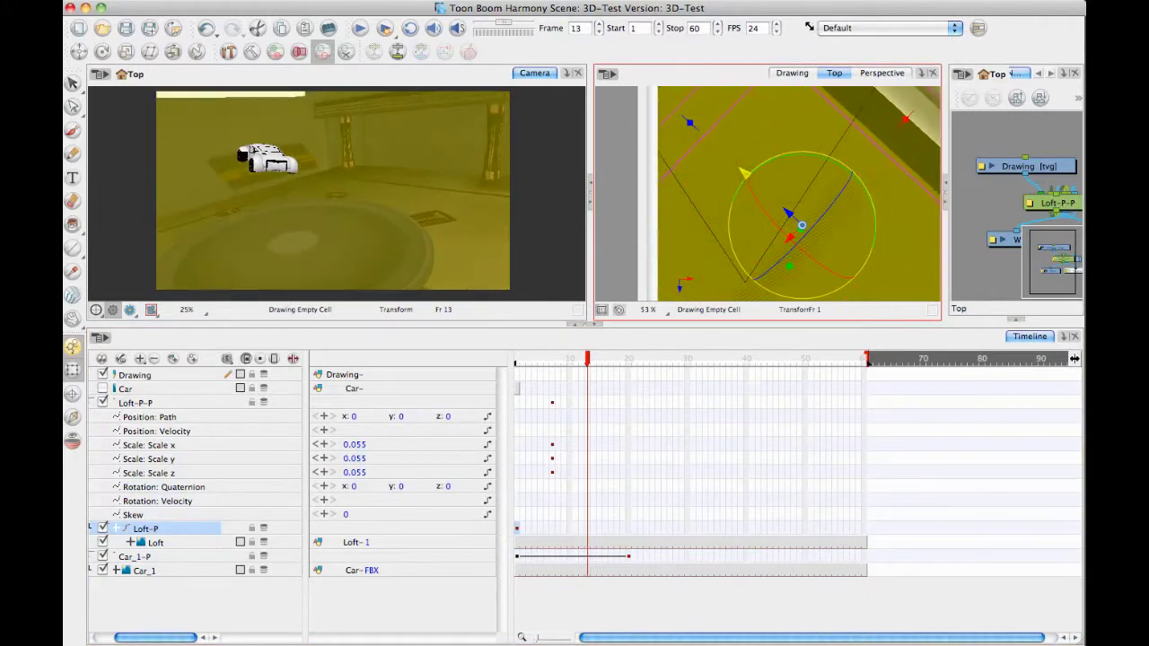
{"action": "left_click", "coordinate": [810, 213]}
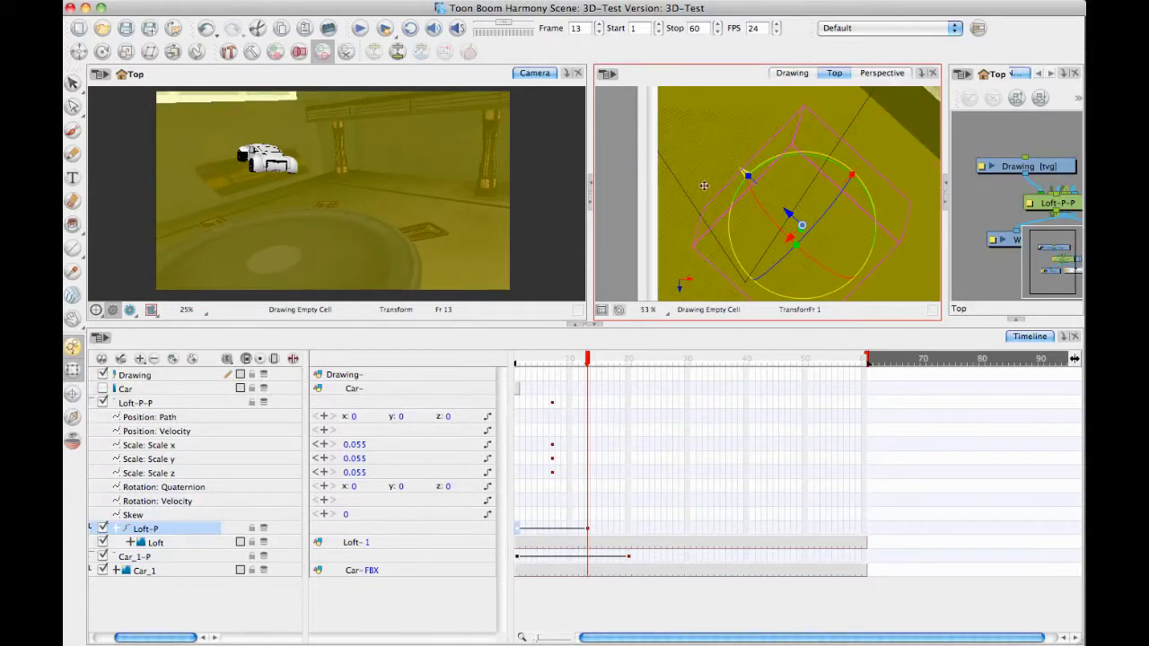
{"action": "scroll", "coordinate": [795, 207], "scroll_direction": "down", "scroll_amount": 5}
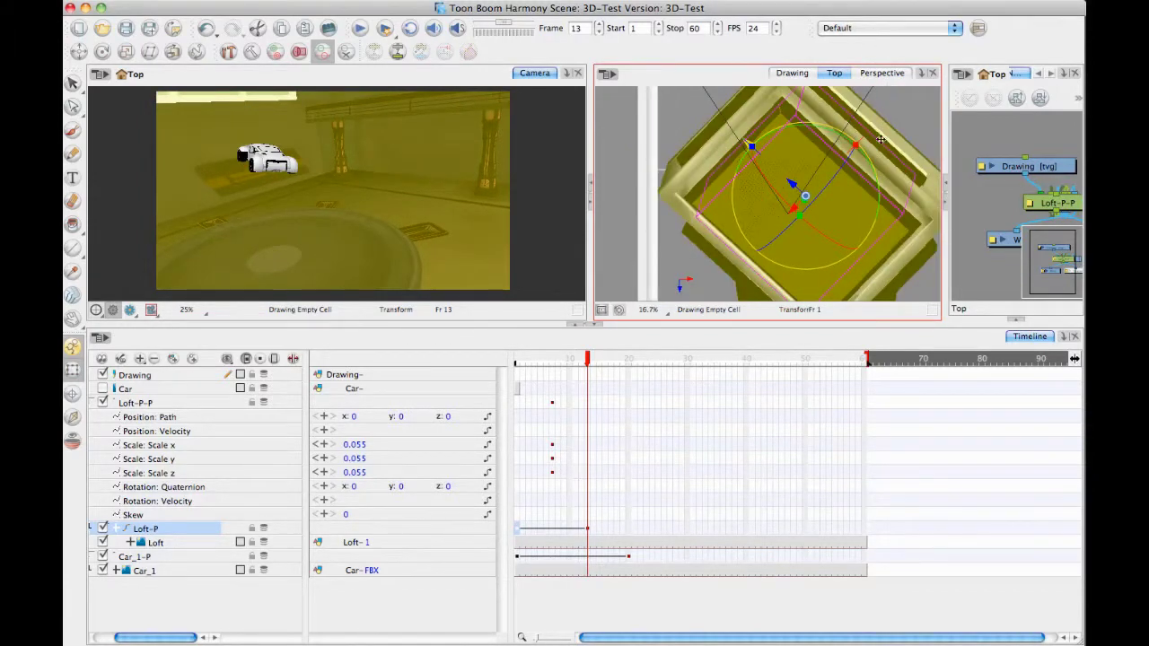
{"action": "left_click", "coordinate": [193, 616]}
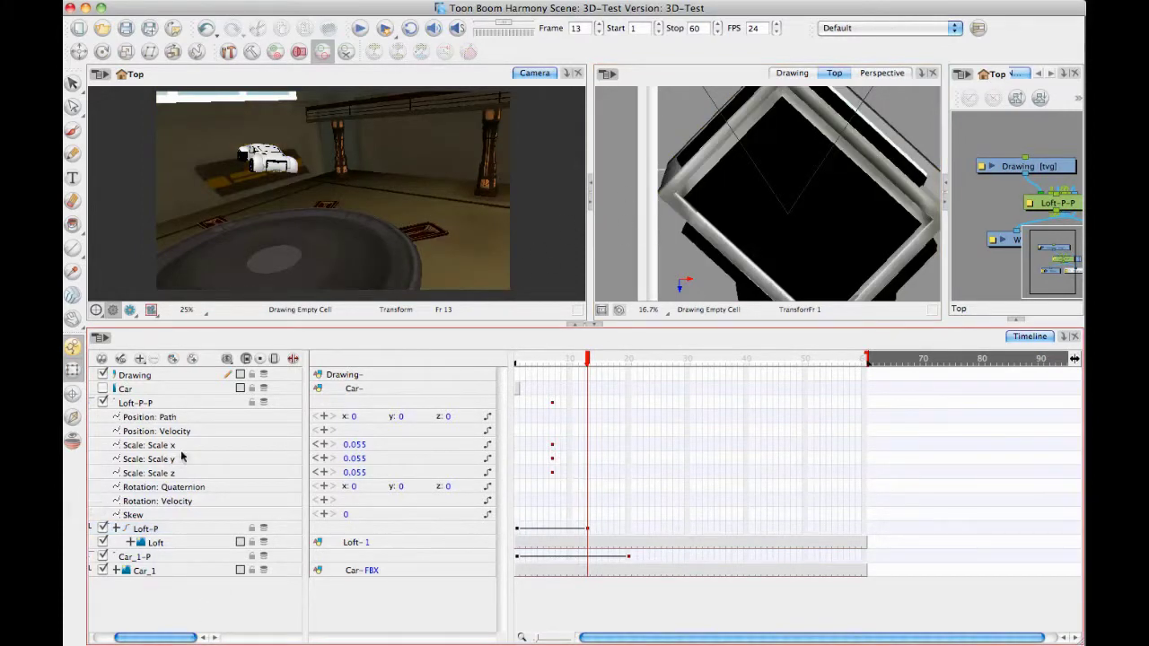
Add a new drawing layer at frame 1 and pick the Brush tool.
{"action": "left_click", "coordinate": [171, 359]}
{"action": "left_click", "coordinate": [519, 375]}
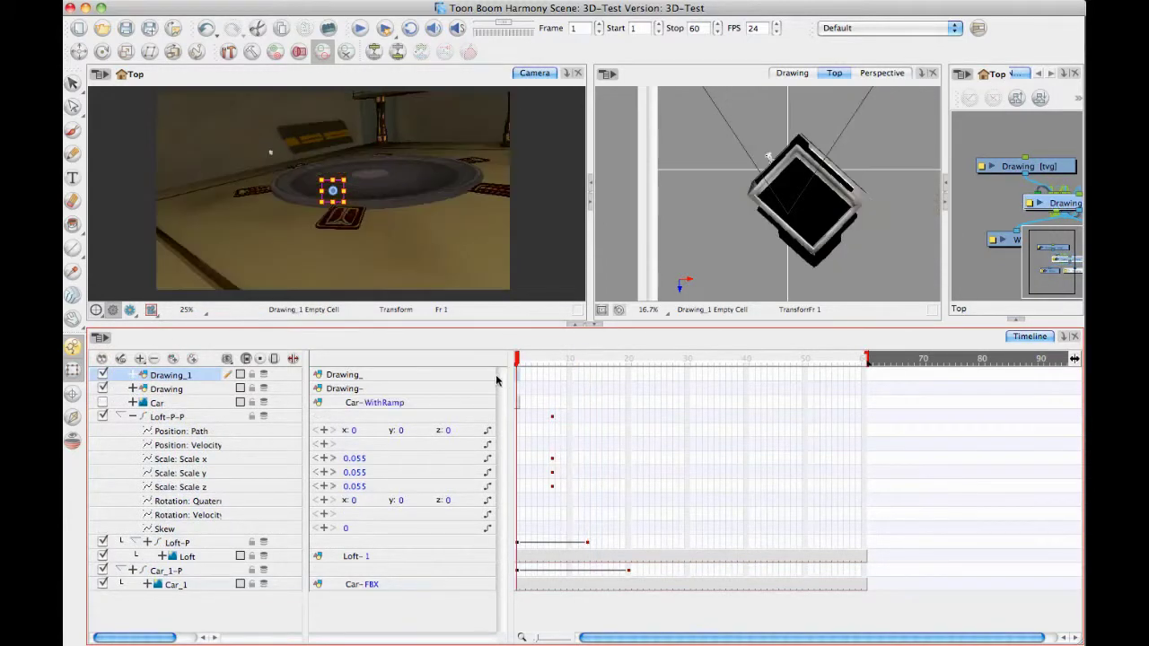
{"action": "left_click", "coordinate": [72, 131]}
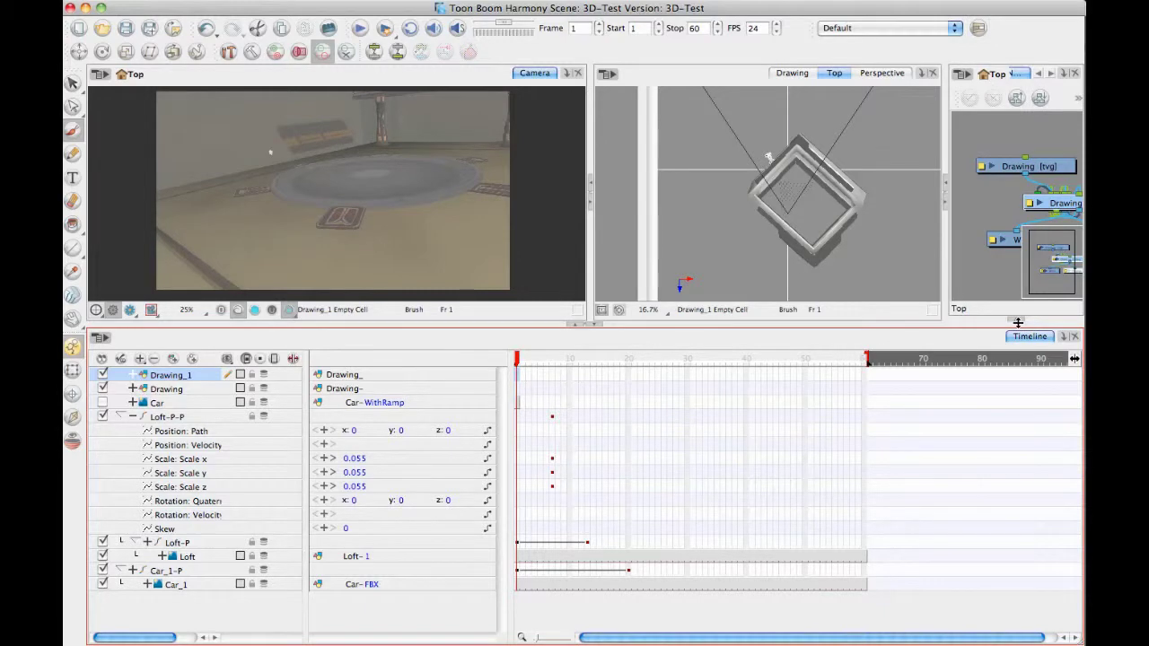
{"action": "left_click", "coordinate": [1015, 320]}
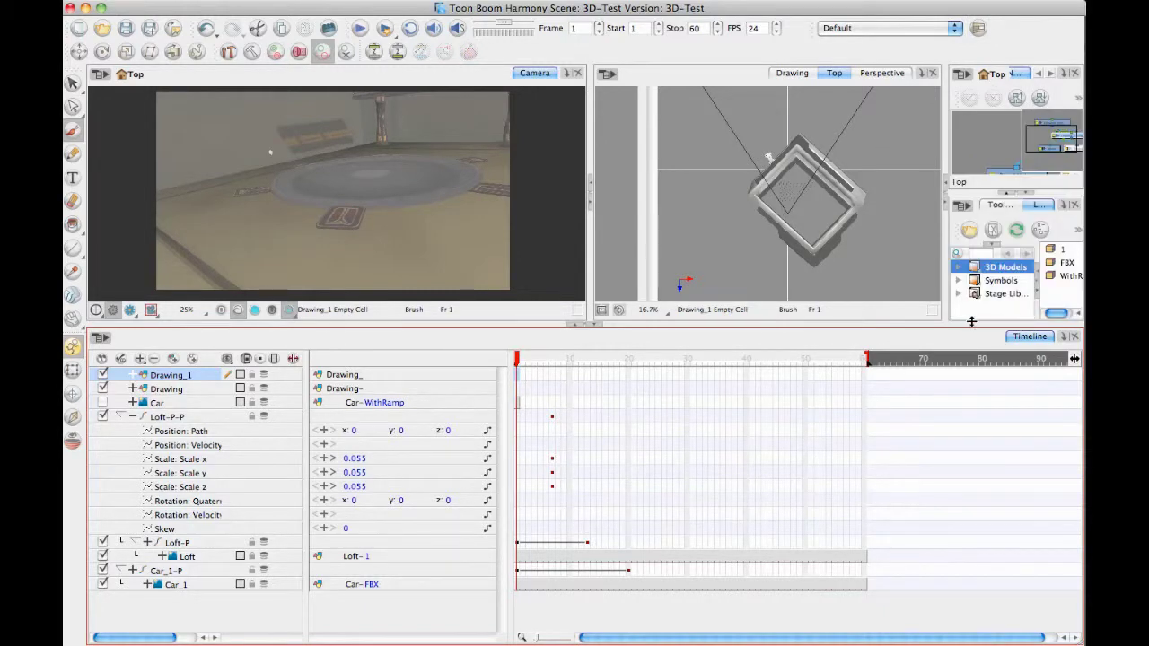
{"action": "left_click_drag", "start_coordinate": [971, 320], "coordinate": [951, 513]}
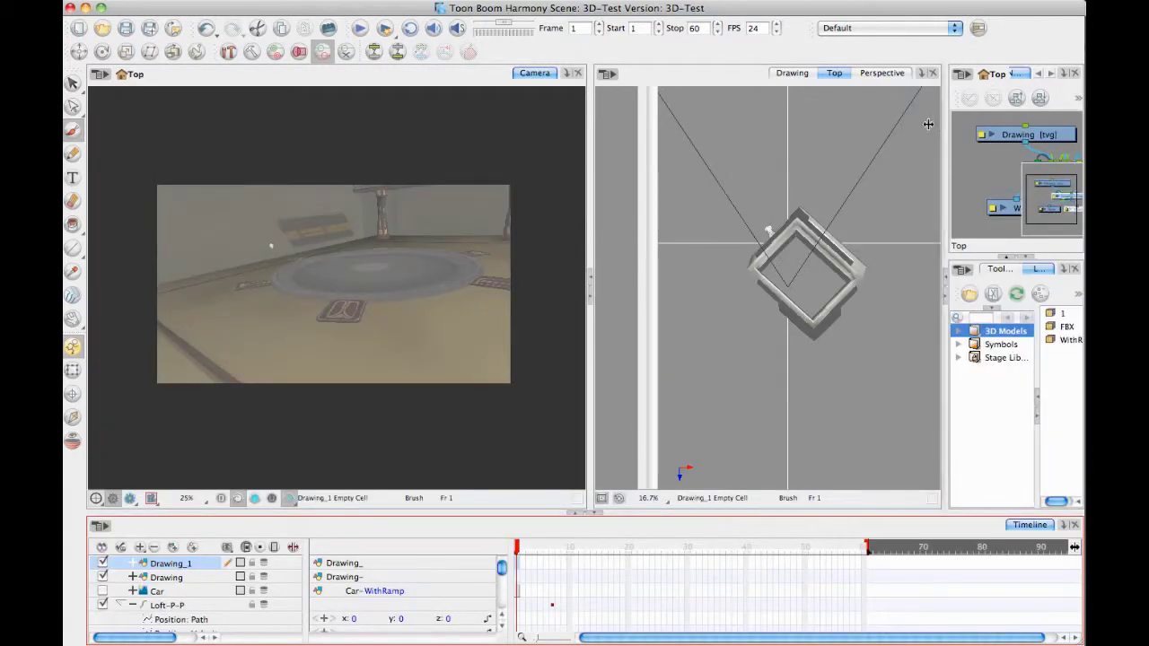
Choose White in the Colour view and scribble looping strokes above the disc.
{"action": "left_click", "coordinate": [981, 73]}
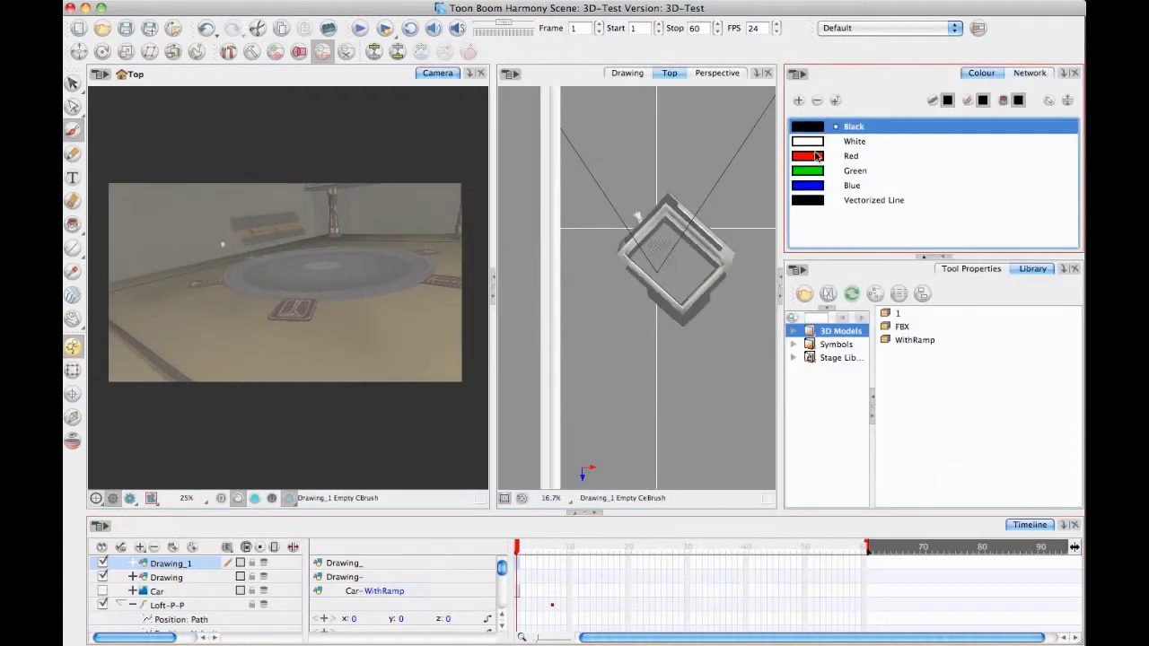
{"action": "left_click_drag", "start_coordinate": [816, 157], "coordinate": [818, 142]}
{"action": "left_click", "coordinate": [819, 156]}
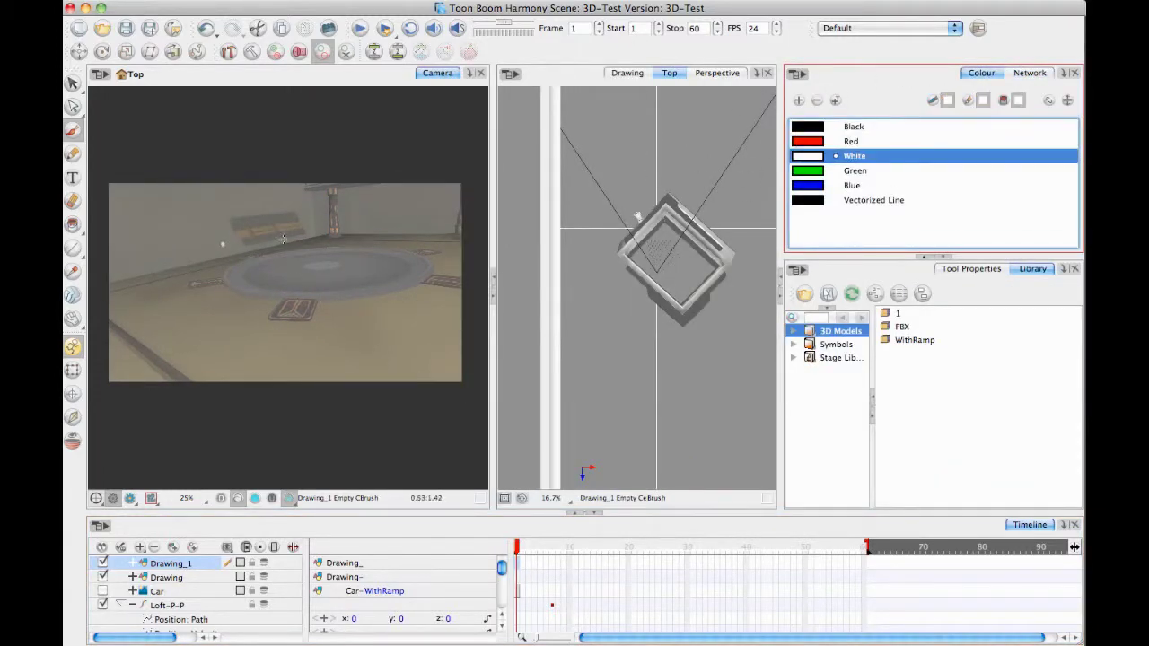
{"action": "mouse_move", "coordinate": [277, 237]}
{"action": "left_mouse_down"}
{"action": "mouse_move", "coordinate": [256, 269]}
{"action": "mouse_move", "coordinate": [269, 350]}
{"action": "mouse_move", "coordinate": [255, 269]}
{"action": "mouse_move", "coordinate": [265, 287]}
{"action": "left_mouse_up"}
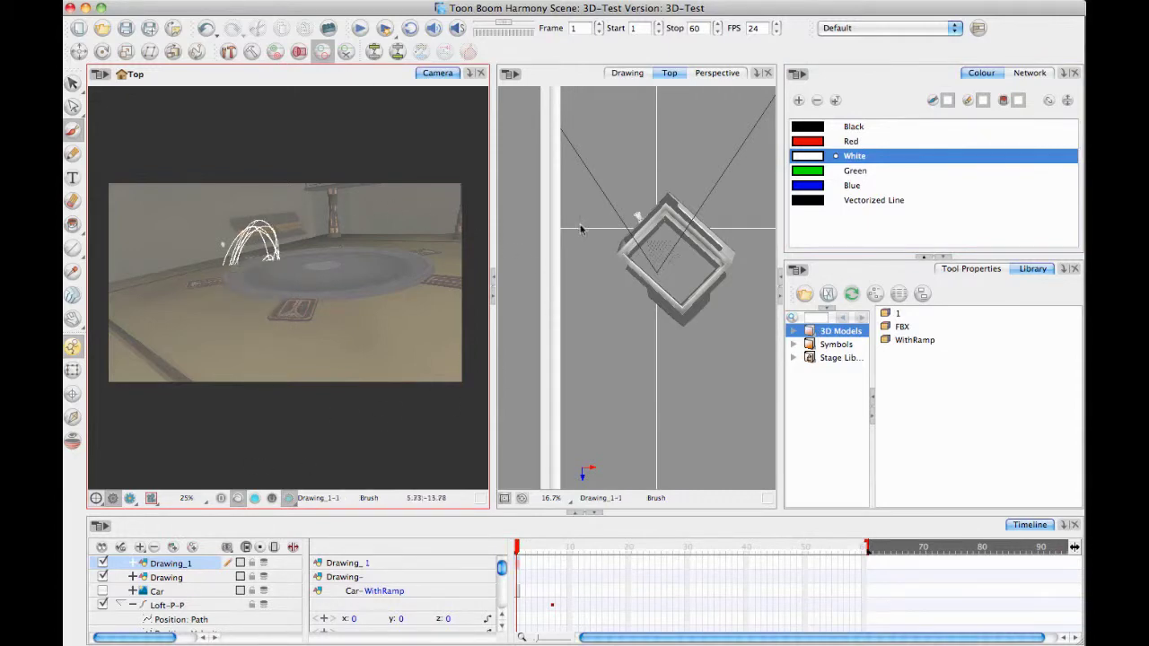
Add a Drawing_1-P peg parenting Drawing_1 and enable 3D on it.
{"action": "left_click", "coordinate": [192, 548]}
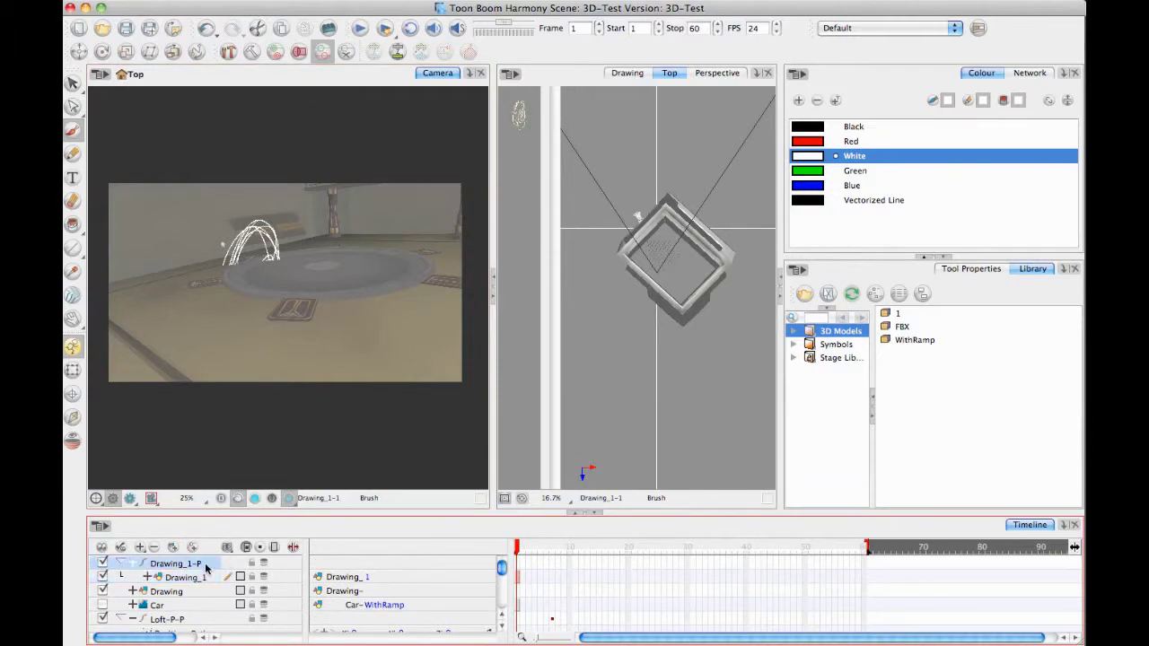
{"action": "double_click", "coordinate": [213, 560]}
{"action": "left_click", "coordinate": [557, 168]}
{"action": "left_click", "coordinate": [457, 76]}
Raise the scribble, move it nearer the camera from Top view, and shrink it.
{"action": "left_click", "coordinate": [72, 370]}
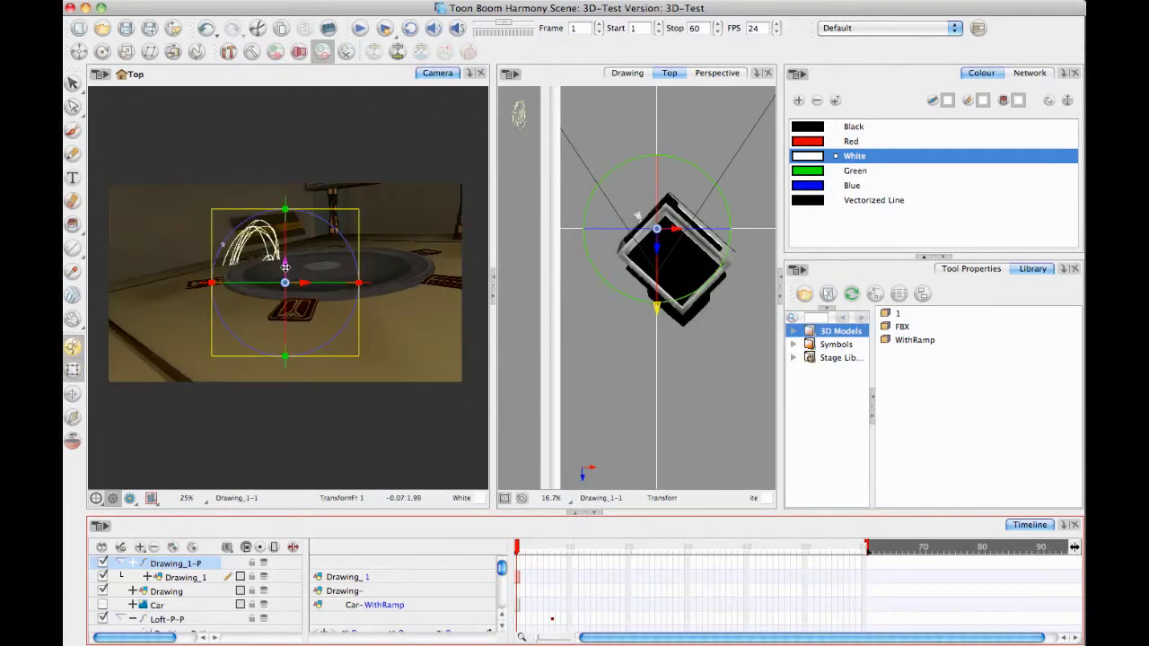
{"action": "mouse_move", "coordinate": [284, 273]}
{"action": "left_mouse_down"}
{"action": "mouse_move", "coordinate": [290, 228]}
{"action": "mouse_move", "coordinate": [272, 236]}
{"action": "left_mouse_up"}
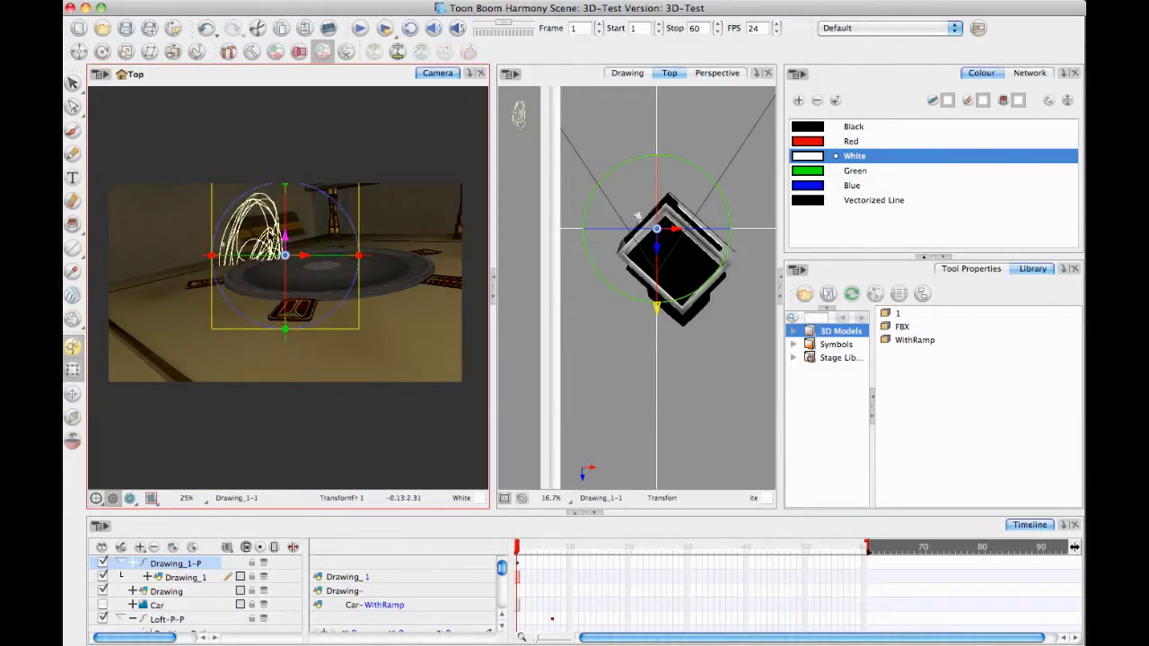
{"action": "left_click", "coordinate": [657, 245]}
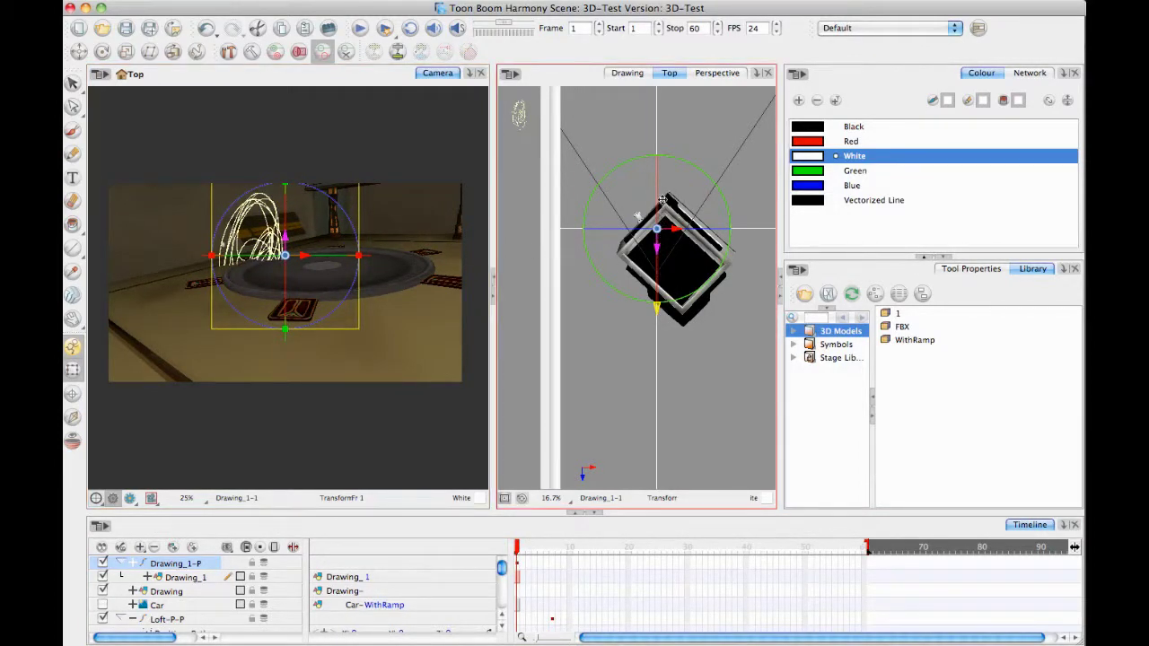
{"action": "mouse_move", "coordinate": [658, 229]}
{"action": "left_mouse_down"}
{"action": "mouse_move", "coordinate": [658, 215]}
{"action": "mouse_move", "coordinate": [659, 296]}
{"action": "mouse_move", "coordinate": [660, 265]}
{"action": "left_mouse_up"}
{"action": "left_click", "coordinate": [356, 306]}
{"action": "left_click_drag", "start_coordinate": [335, 280], "coordinate": [422, 283]}
{"action": "mouse_move", "coordinate": [657, 267]}
{"action": "left_mouse_down"}
{"action": "mouse_move", "coordinate": [664, 274]}
{"action": "mouse_move", "coordinate": [675, 249]}
{"action": "left_mouse_up"}
{"action": "left_click", "coordinate": [687, 126]}
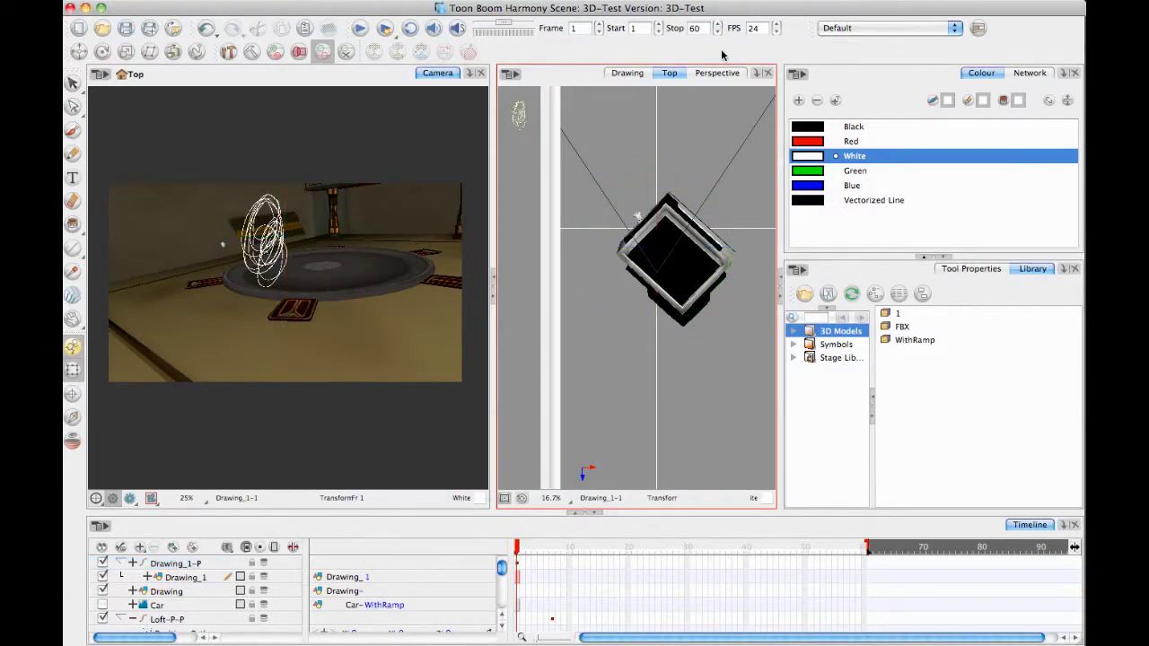
{"action": "left_click", "coordinate": [1029, 72]}
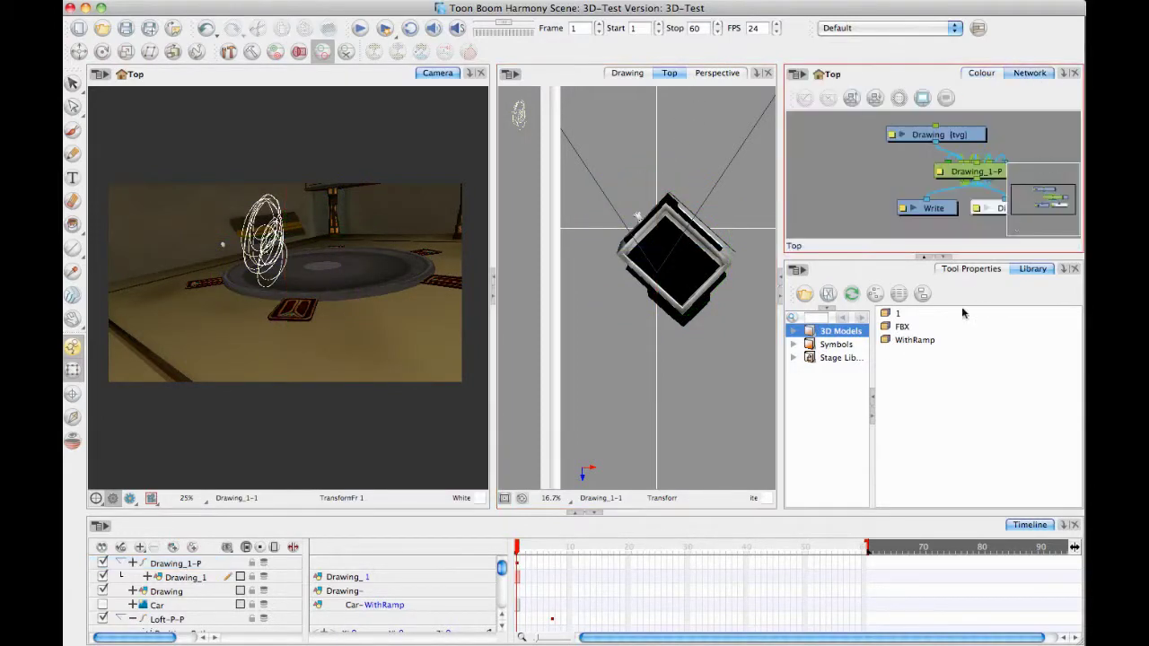
Enlarge the Network view and arrange the nodes with Order Network.
{"action": "left_click", "coordinate": [953, 256]}
{"action": "left_click", "coordinate": [851, 97]}
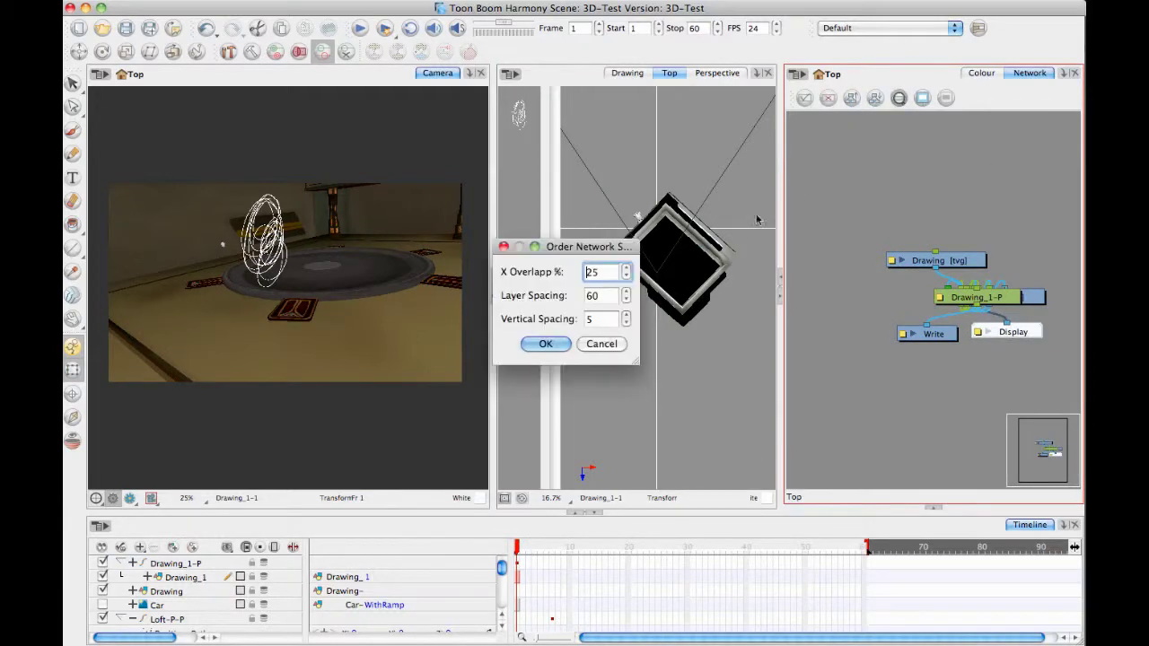
{"action": "left_click", "coordinate": [545, 344]}
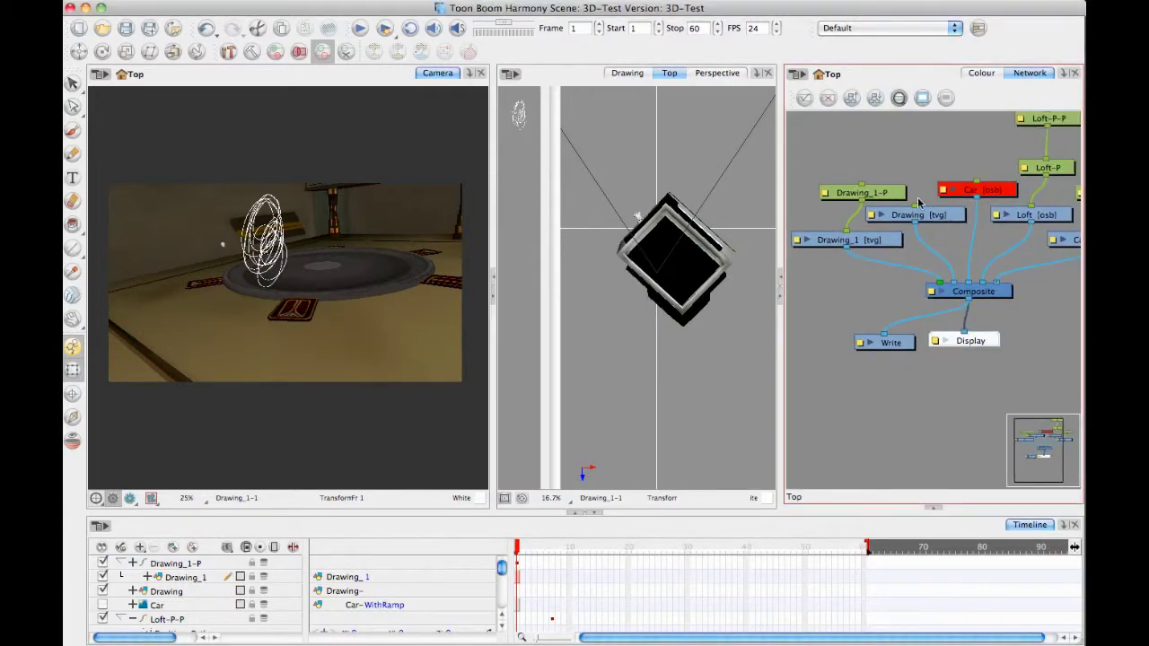
Look over the File export options, then scrub to frame 26 and play the animation.
{"action": "left_click", "coordinate": [115, 0]}
{"action": "mouse_move", "coordinate": [156, 166]}
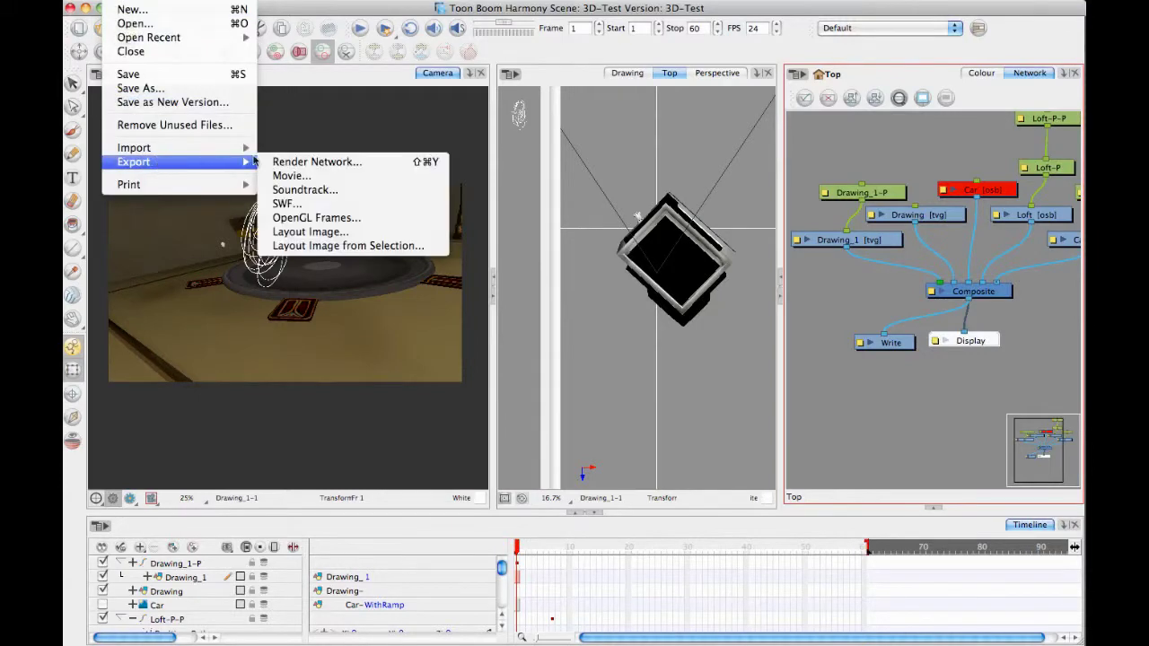
{"action": "left_click", "coordinate": [835, 150]}
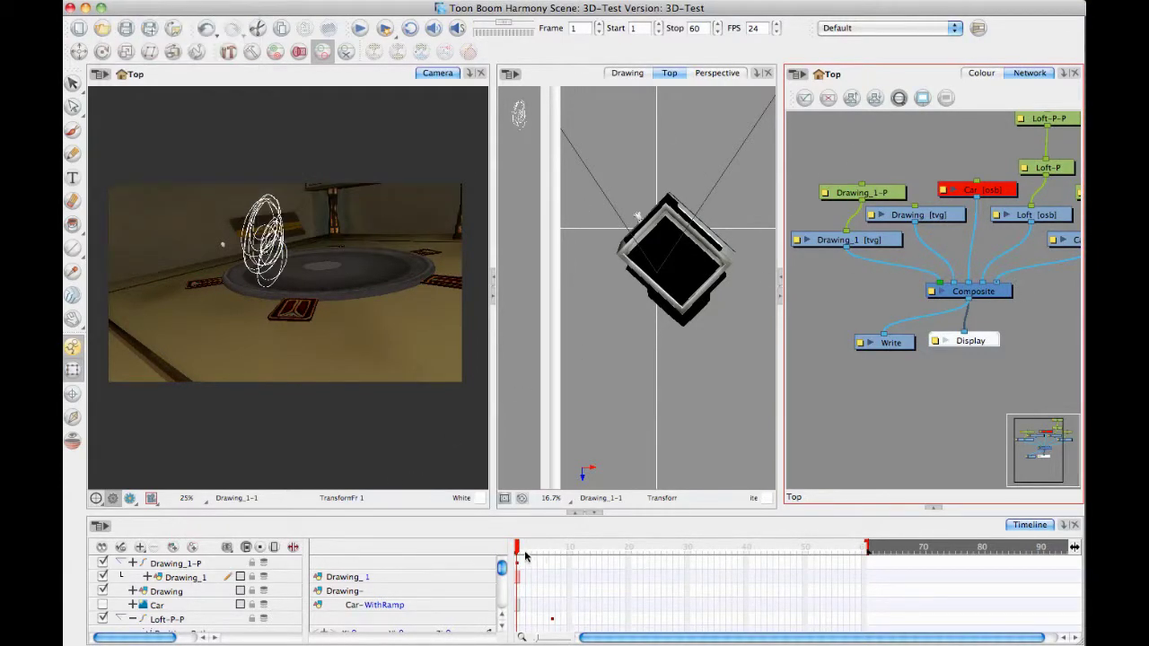
{"action": "mouse_move", "coordinate": [525, 554]}
{"action": "left_mouse_down"}
{"action": "mouse_move", "coordinate": [645, 533]}
{"action": "mouse_move", "coordinate": [514, 537]}
{"action": "left_mouse_up"}
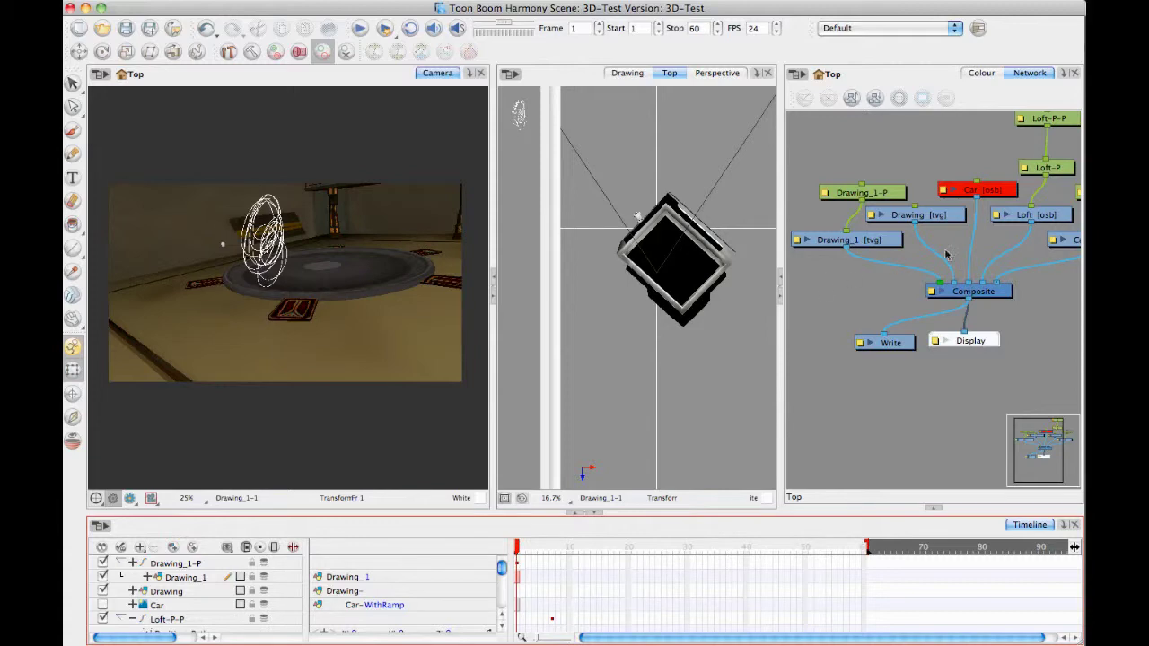
{"action": "key", "text": "Return"}
Close the Top view and zoom the Camera view in on the scene.
{"action": "left_click", "coordinate": [517, 187]}
{"action": "left_click", "coordinate": [492, 301]}
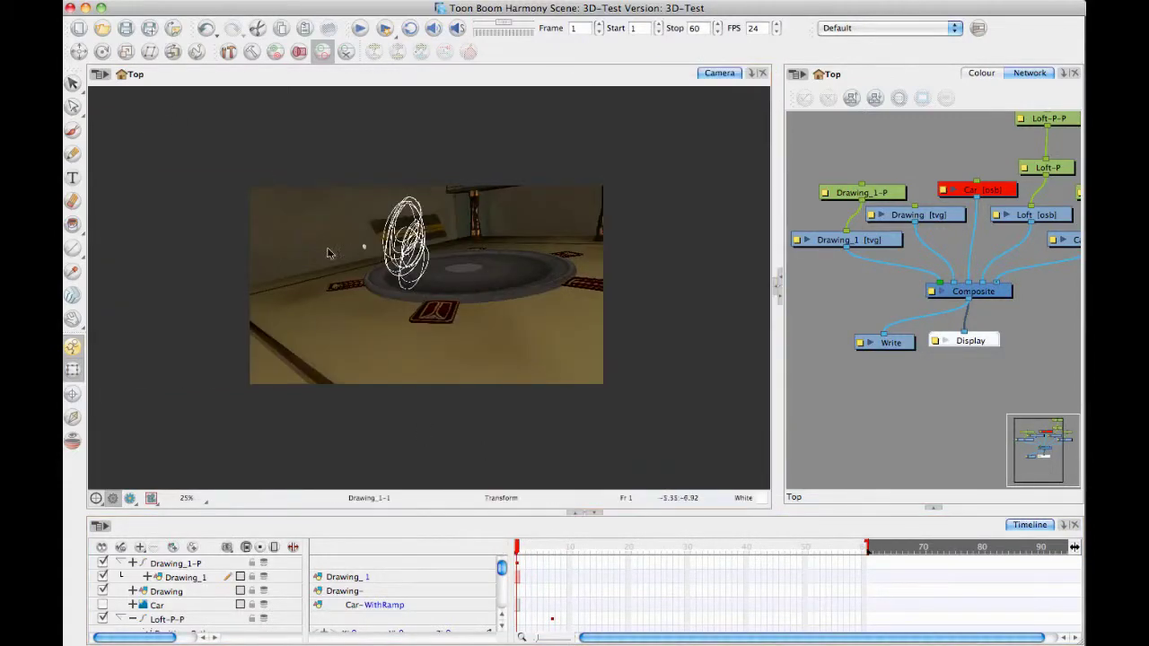
{"action": "scroll", "coordinate": [451, 284], "scroll_direction": "up", "scroll_amount": 1}
{"action": "left_click_drag", "start_coordinate": [451, 284], "coordinate": [535, 274]}
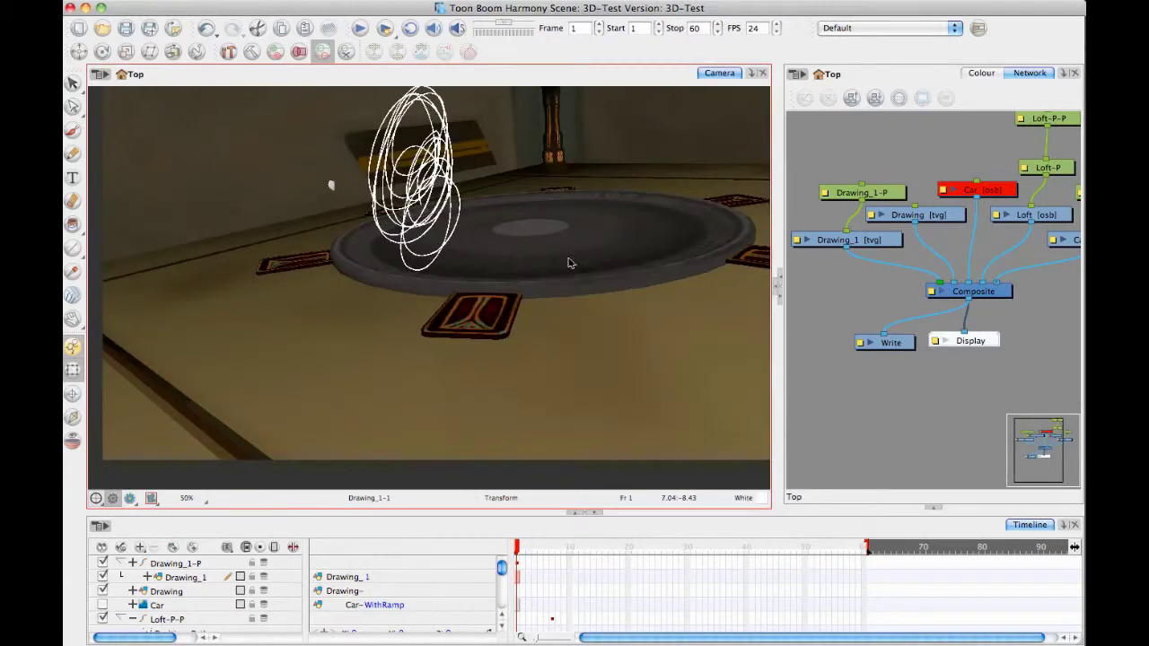
{"action": "scroll", "coordinate": [572, 302], "scroll_direction": "up", "scroll_amount": 3}
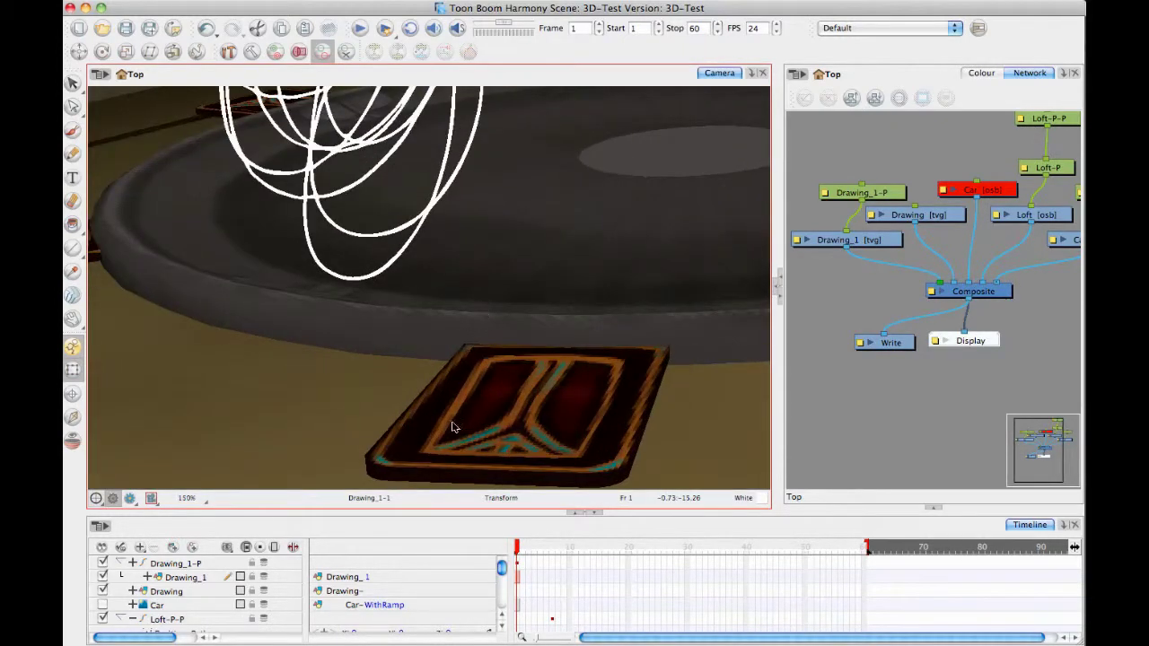
Pan and orbit the Camera view around the disc, pillar and car.
{"action": "left_click_drag", "start_coordinate": [453, 428], "coordinate": [501, 225]}
{"action": "scroll", "coordinate": [529, 276], "scroll_direction": "down", "scroll_amount": 1}
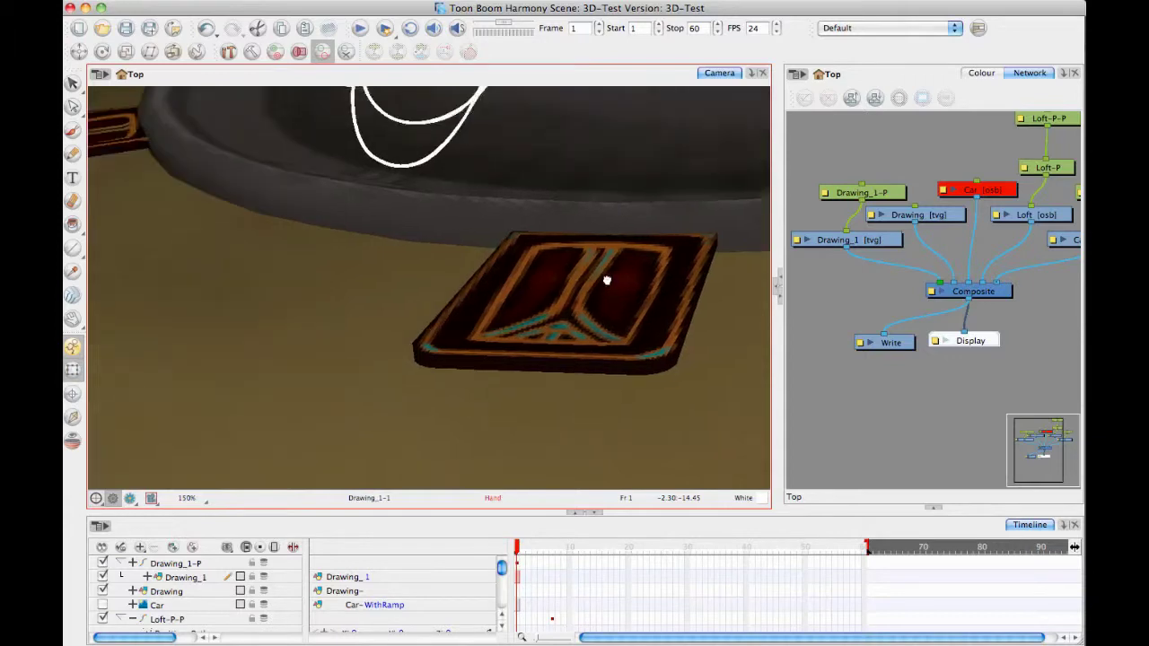
{"action": "left_click_drag", "start_coordinate": [595, 269], "coordinate": [536, 180]}
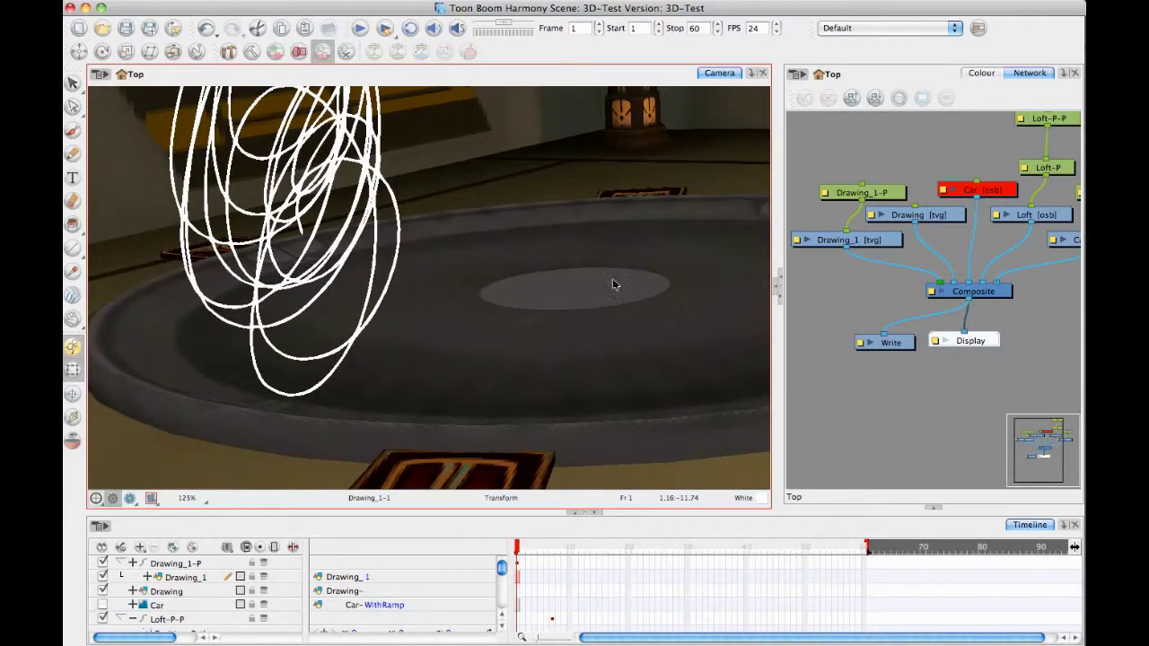
{"action": "left_click_drag", "start_coordinate": [615, 282], "coordinate": [442, 261]}
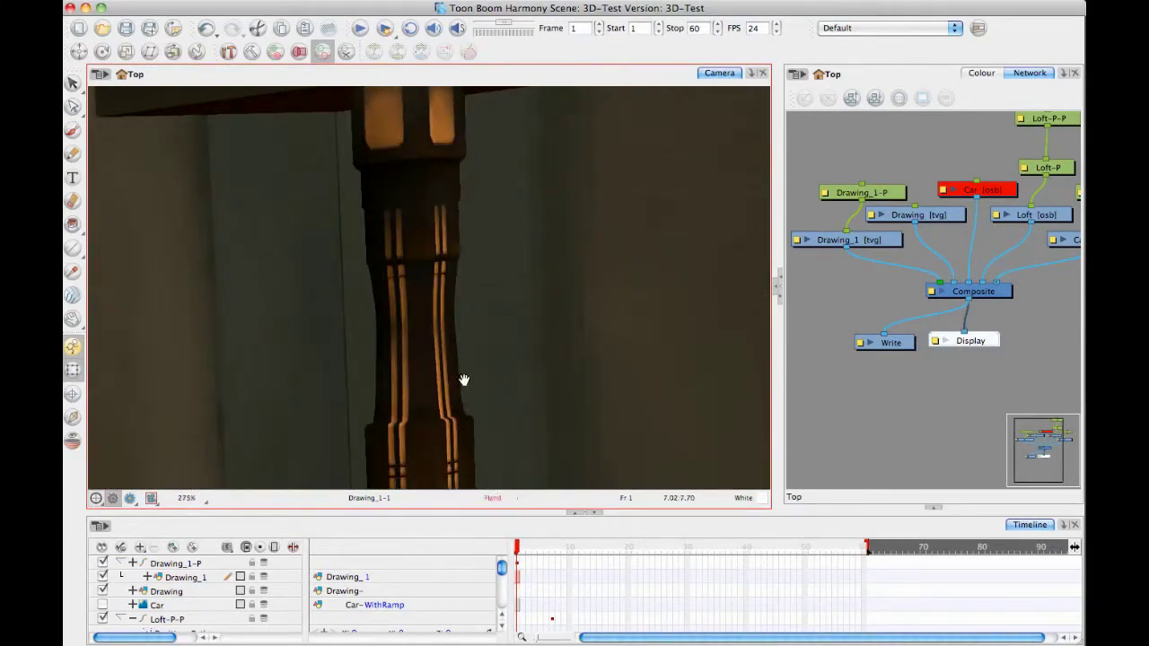
{"action": "mouse_move", "coordinate": [461, 353]}
{"action": "left_mouse_down"}
{"action": "mouse_move", "coordinate": [449, 296]}
{"action": "mouse_move", "coordinate": [462, 243]}
{"action": "mouse_move", "coordinate": [534, 262]}
{"action": "mouse_move", "coordinate": [519, 553]}
{"action": "mouse_move", "coordinate": [614, 535]}
{"action": "left_mouse_up"}
{"action": "left_click_drag", "start_coordinate": [544, 369], "coordinate": [664, 164]}
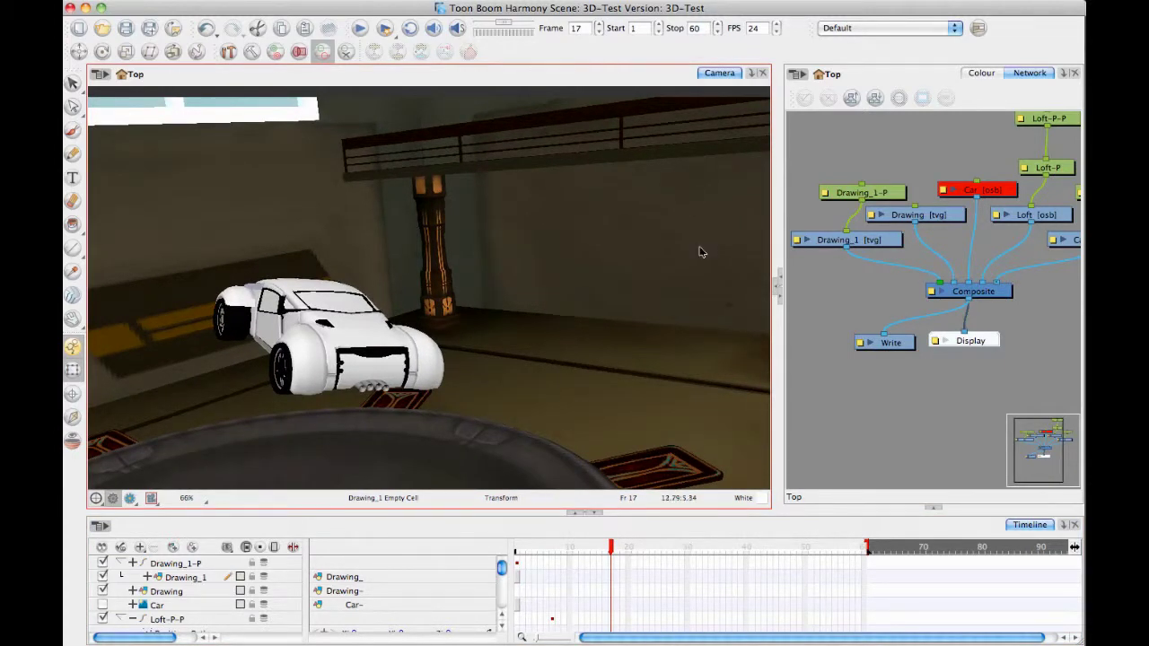
{"action": "left_click_drag", "start_coordinate": [490, 393], "coordinate": [617, 222]}
{"action": "scroll", "coordinate": [574, 240], "scroll_direction": "down", "scroll_amount": 3}
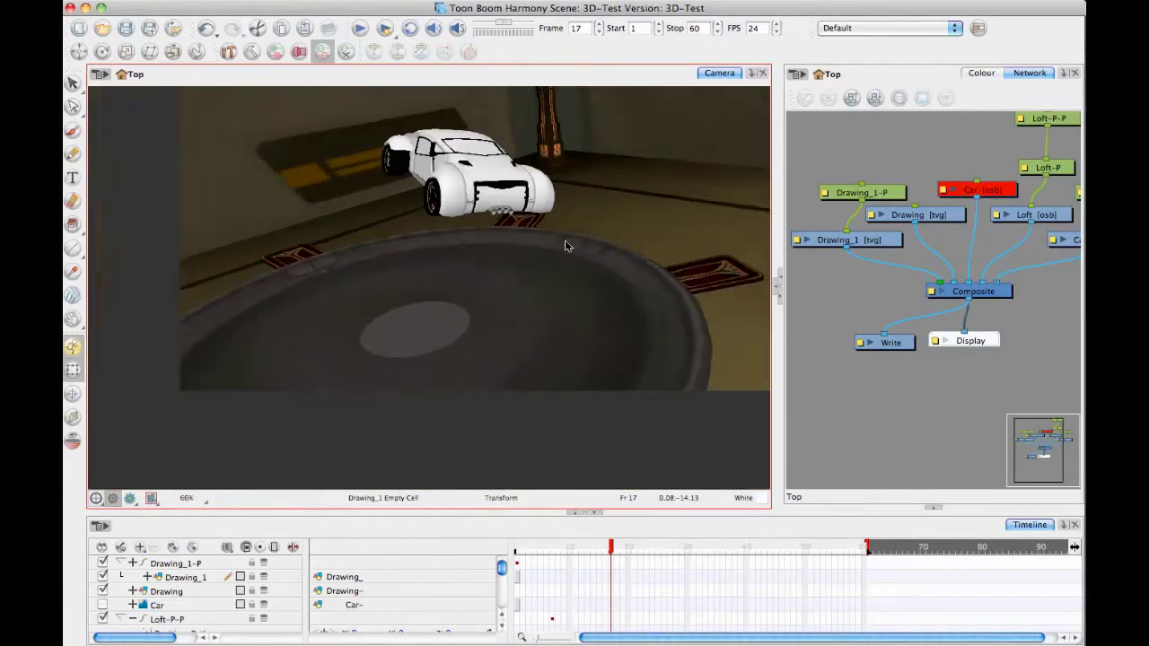